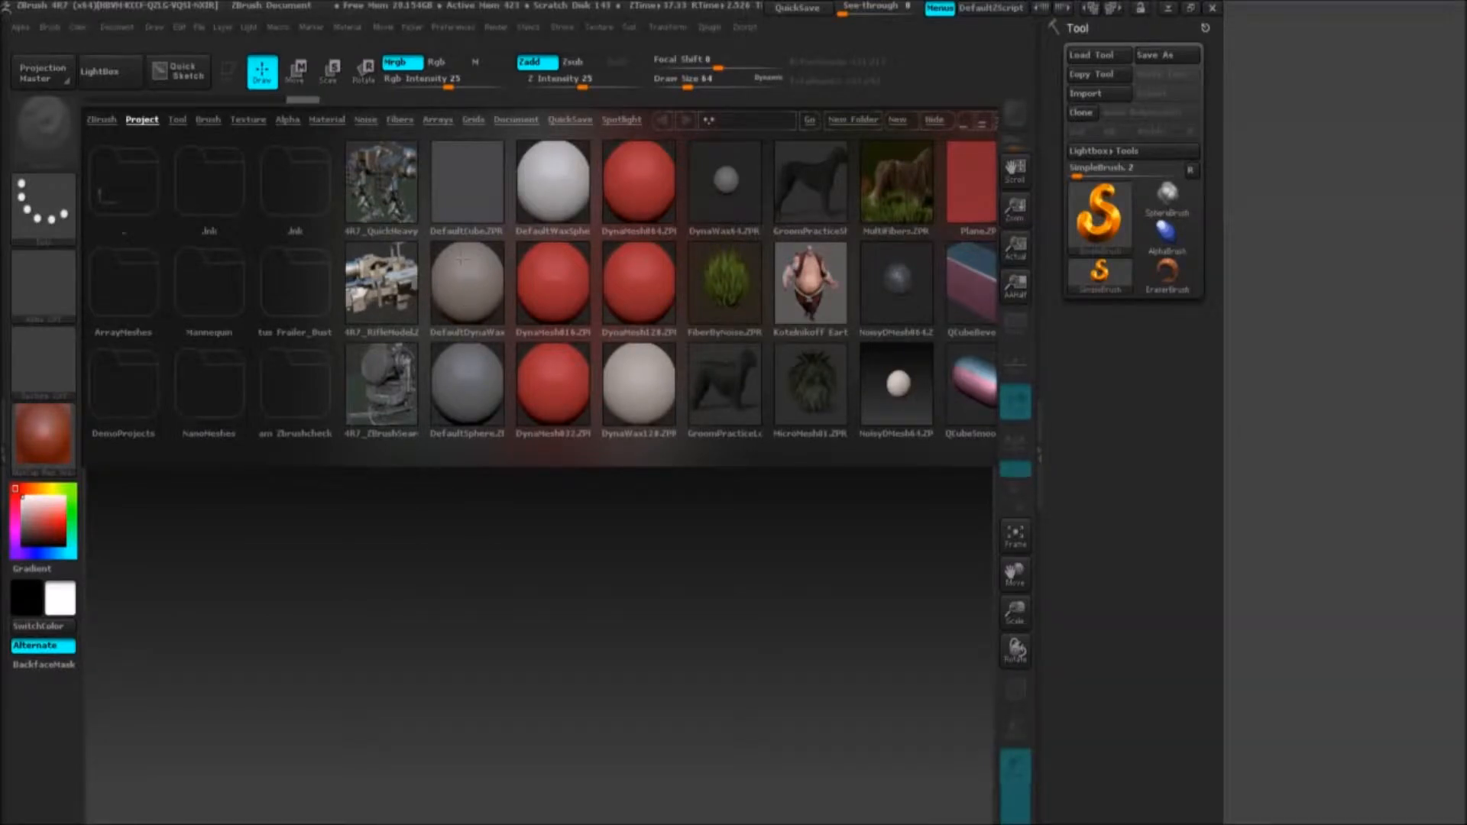
Step: Open the DefaultSphere project without saving changes to the current one
double_click(466, 384)
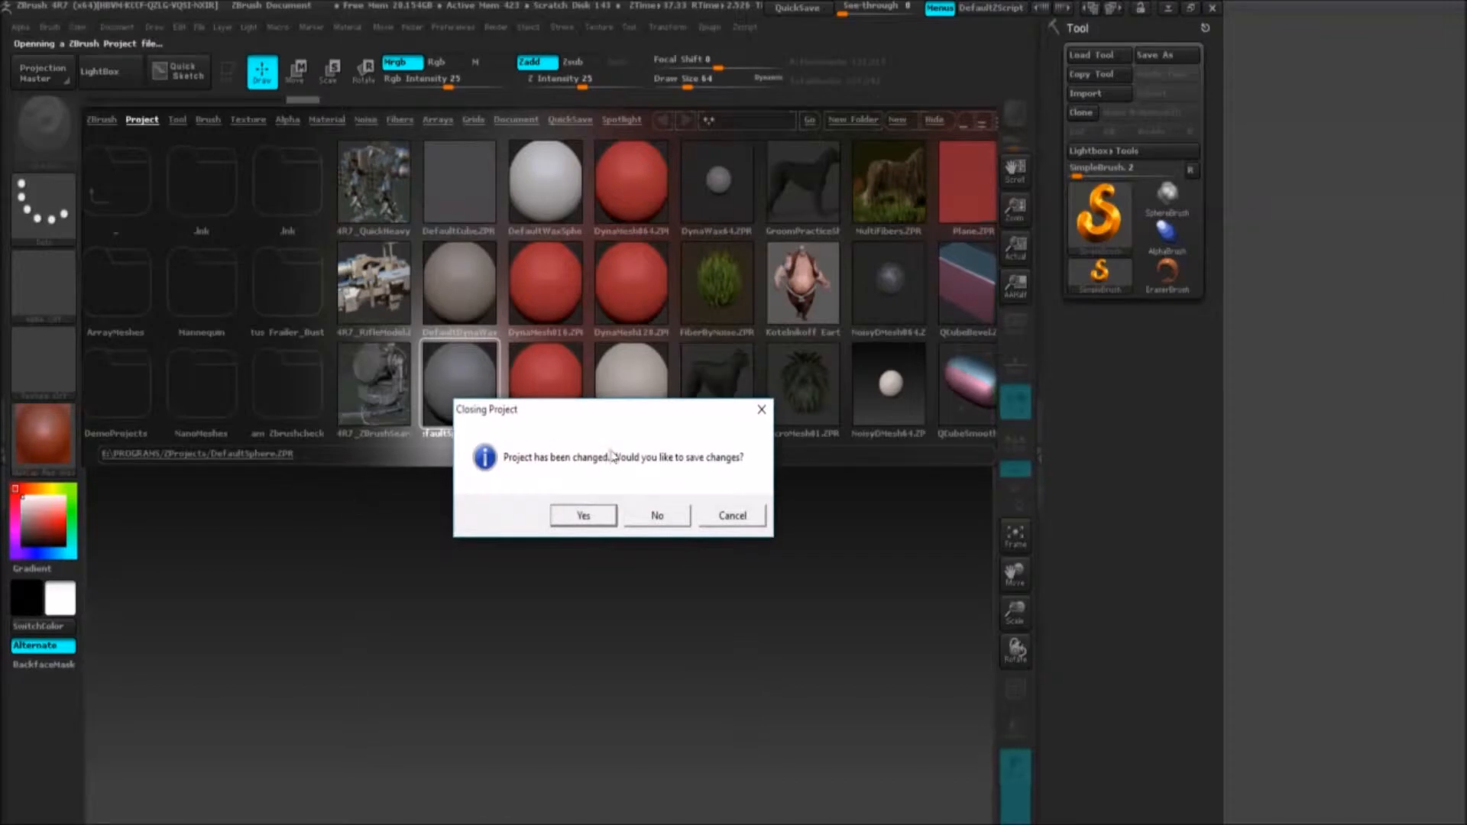
left_click(656, 516)
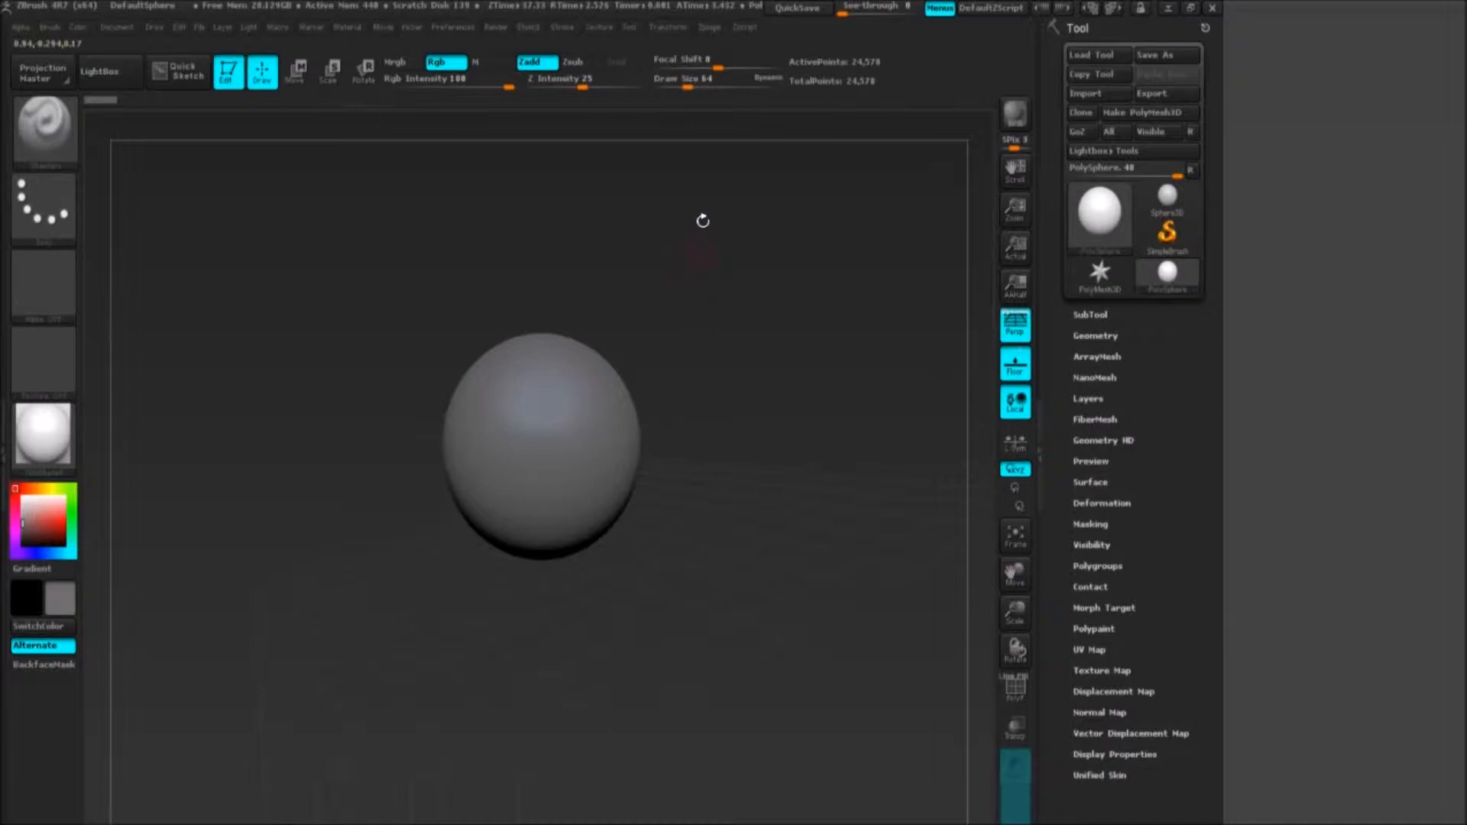
Step: Turn off perspective distortion for the sphere's view
left_click_drag(795, 188, 913, 261, "alt")
left_click_drag(670, 239, 655, 237, "alt")
left_click_drag(687, 286, 659, 295, "alt")
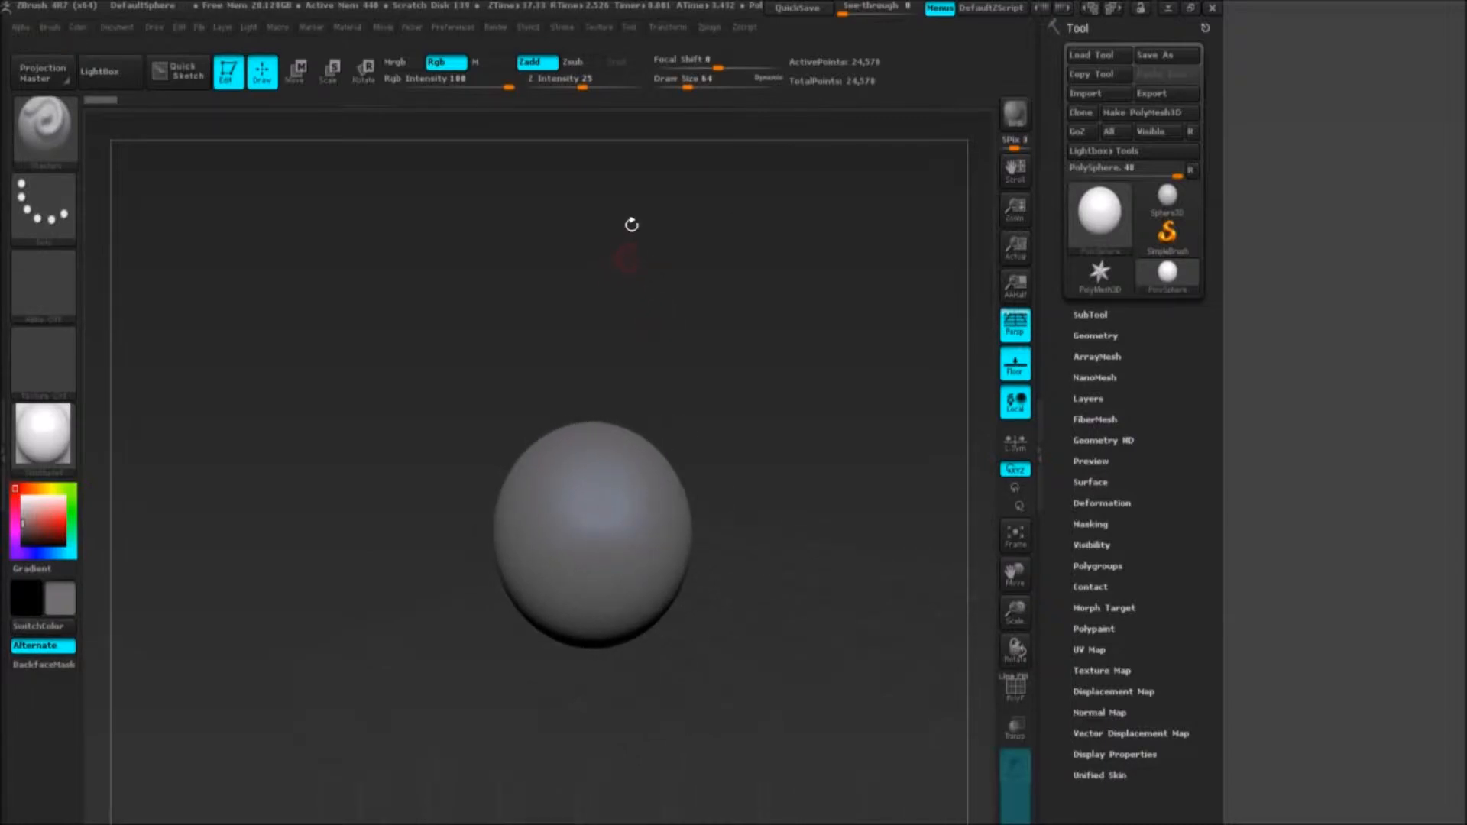
mouse_move(635, 233)
left_mouse_down("alt")
mouse_move(567, 170)
mouse_move(714, 250)
mouse_move(557, 285)
mouse_move(611, 222)
mouse_move(649, 264)
mouse_move(617, 238)
mouse_move(527, 245)
mouse_move(747, 239)
mouse_move(608, 245)
mouse_move(668, 252)
mouse_move(683, 201)
left_mouse_up("alt")
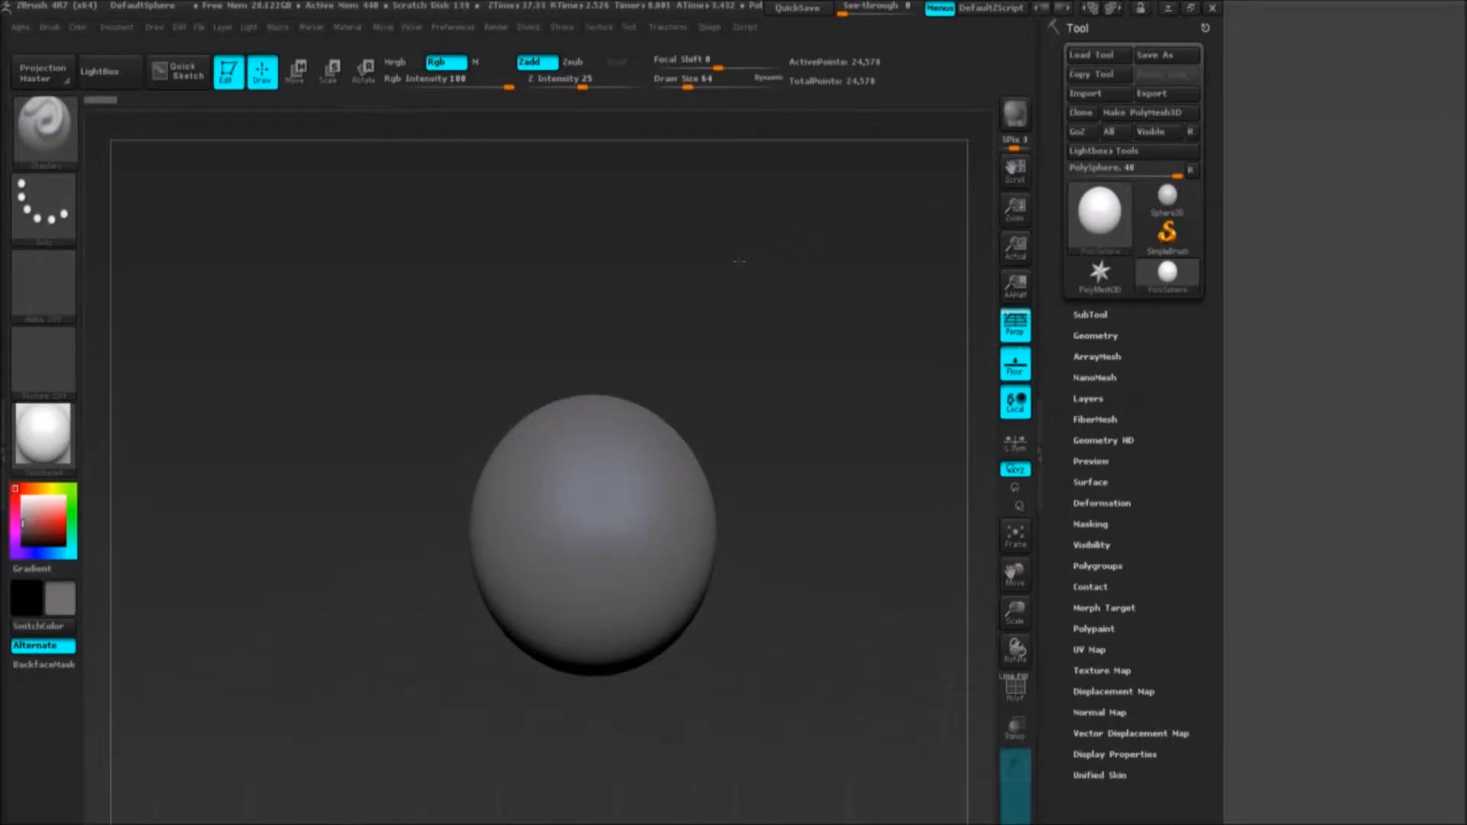
mouse_move(755, 305)
left_mouse_down("alt")
mouse_move(747, 239)
mouse_move(716, 277)
mouse_move(771, 280)
mouse_move(810, 311)
mouse_move(795, 396)
mouse_move(737, 351)
mouse_move(764, 348)
mouse_move(763, 367)
mouse_move(737, 318)
mouse_move(760, 336)
mouse_move(692, 344)
mouse_move(780, 205)
mouse_move(781, 292)
left_mouse_up("alt")
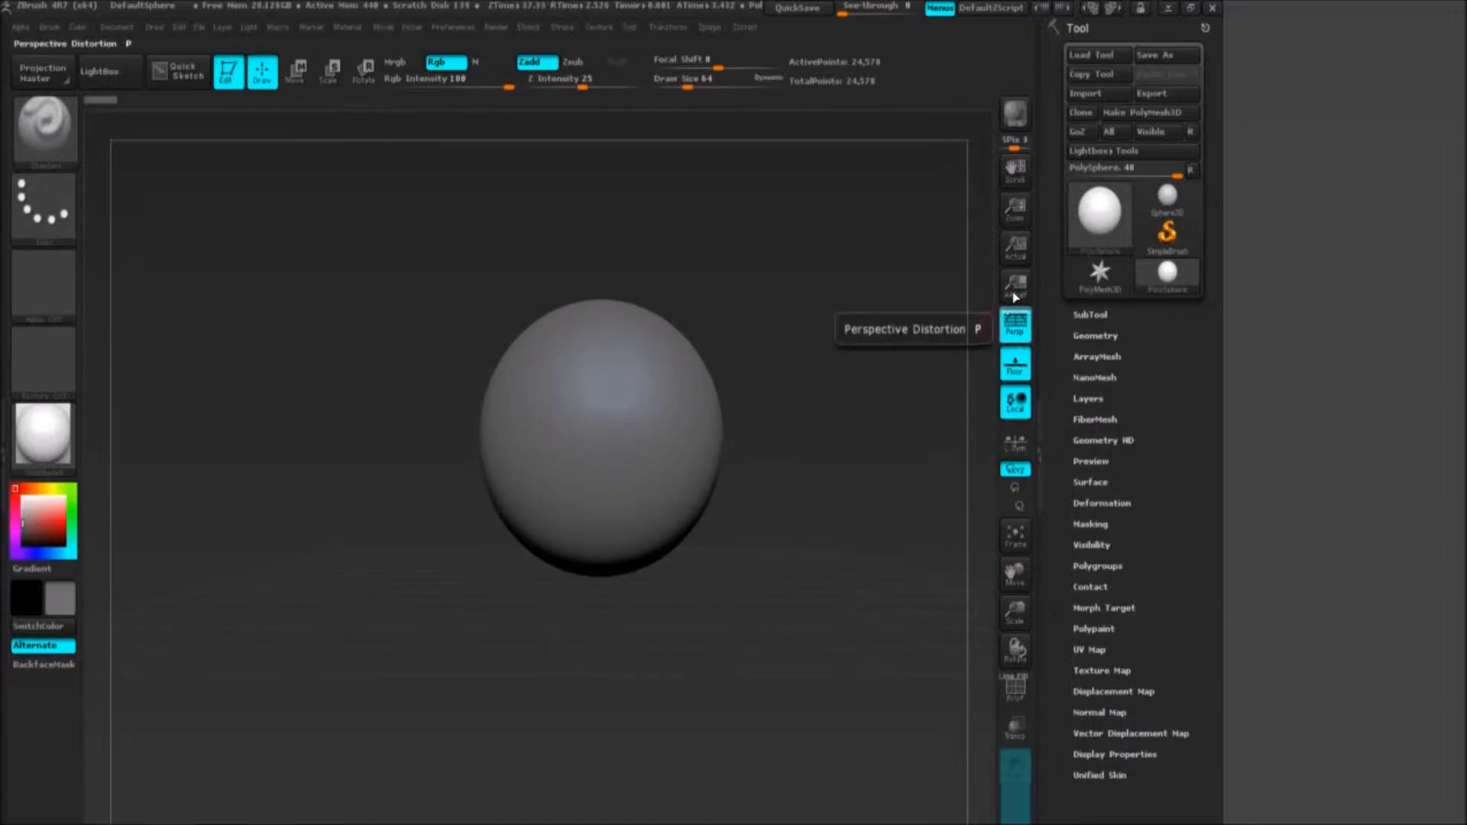
left_click(1015, 322)
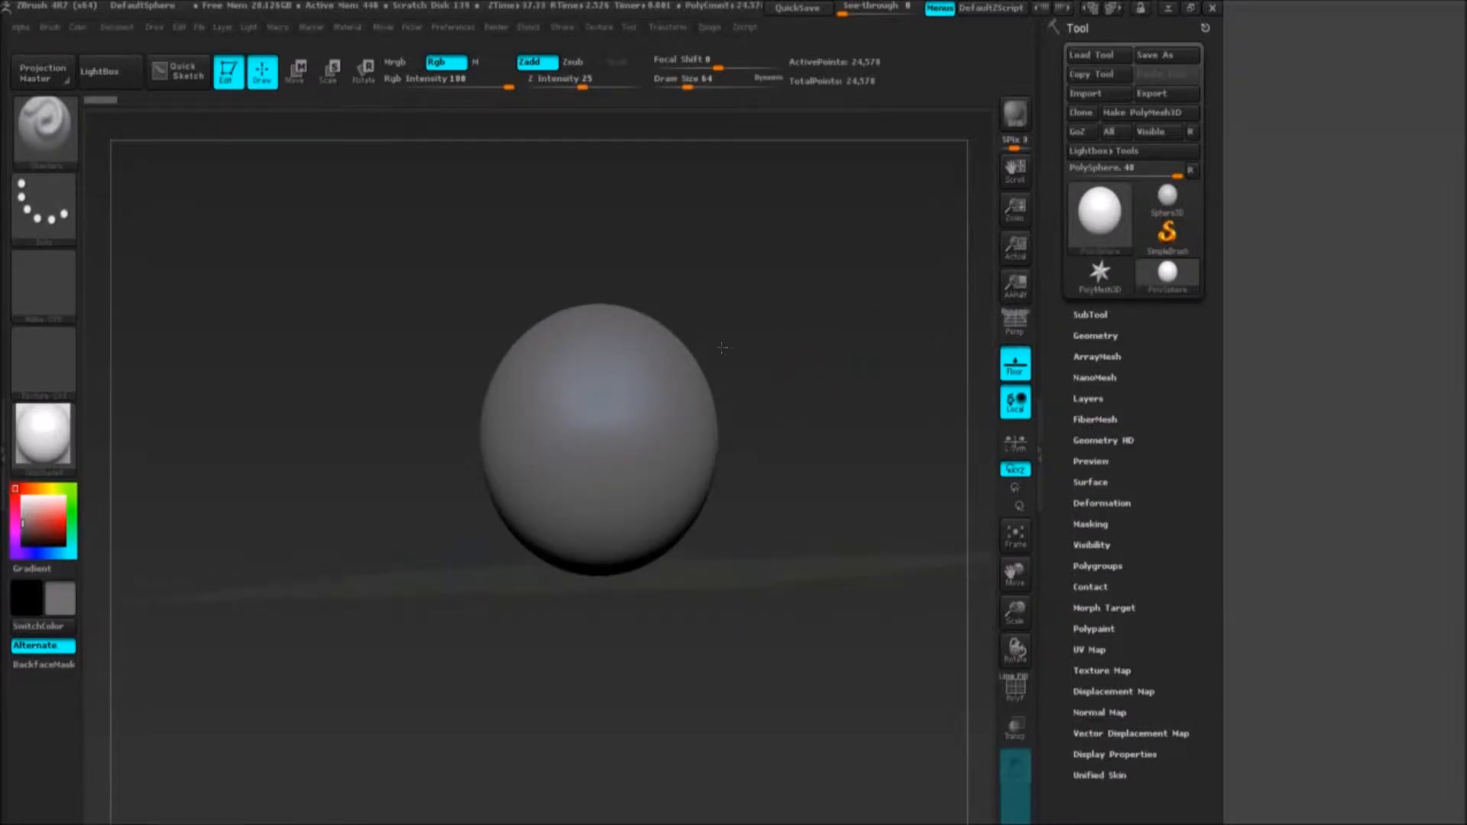
Step: Examine the sphere without perspective from several angles and distances, finishing with a close-up of its front surface
left_click_drag(793, 291, 811, 349)
left_click_drag(724, 292, 724, 303)
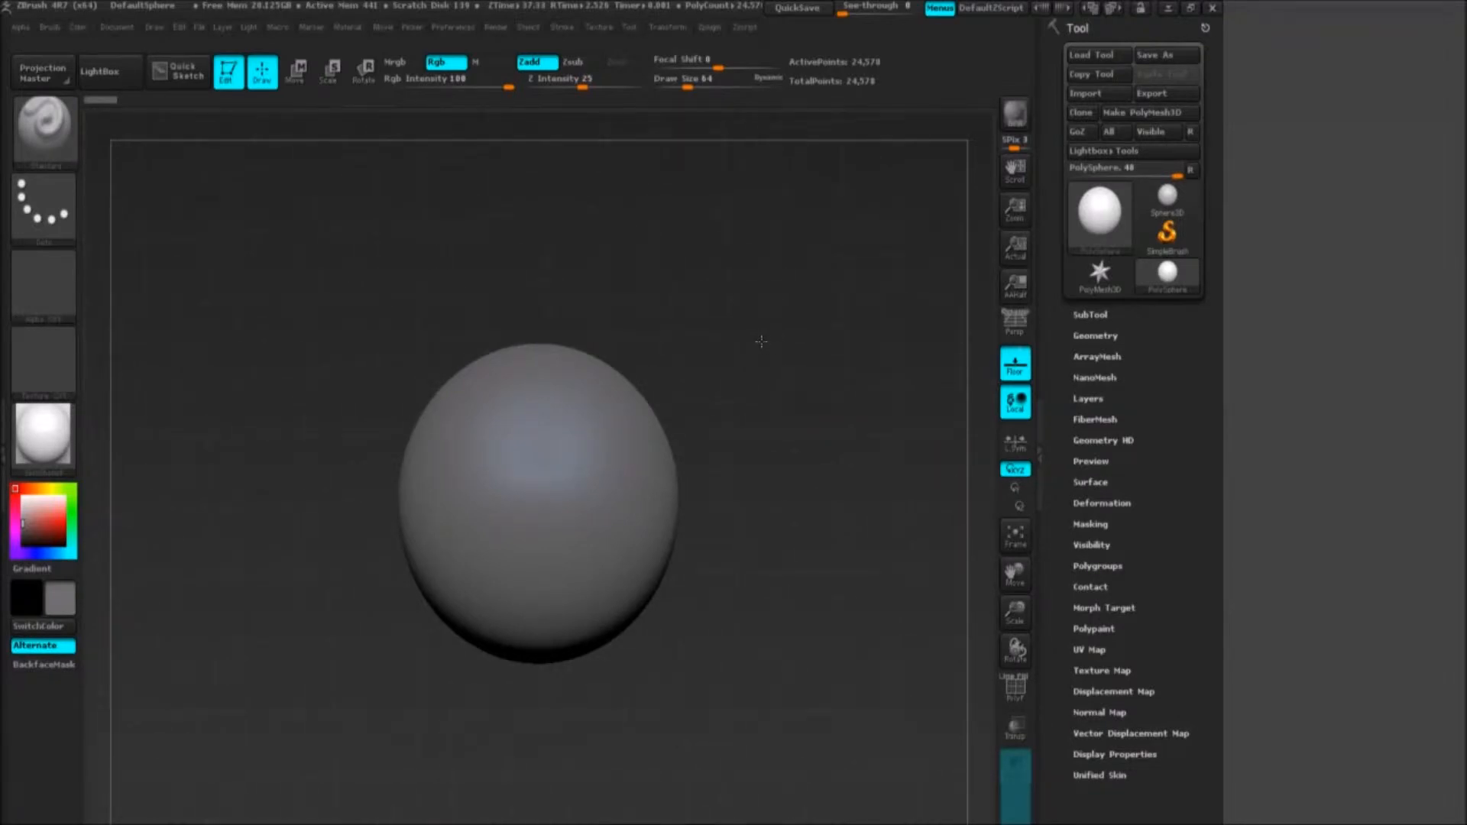
left_click_drag(783, 358, 694, 380, "alt")
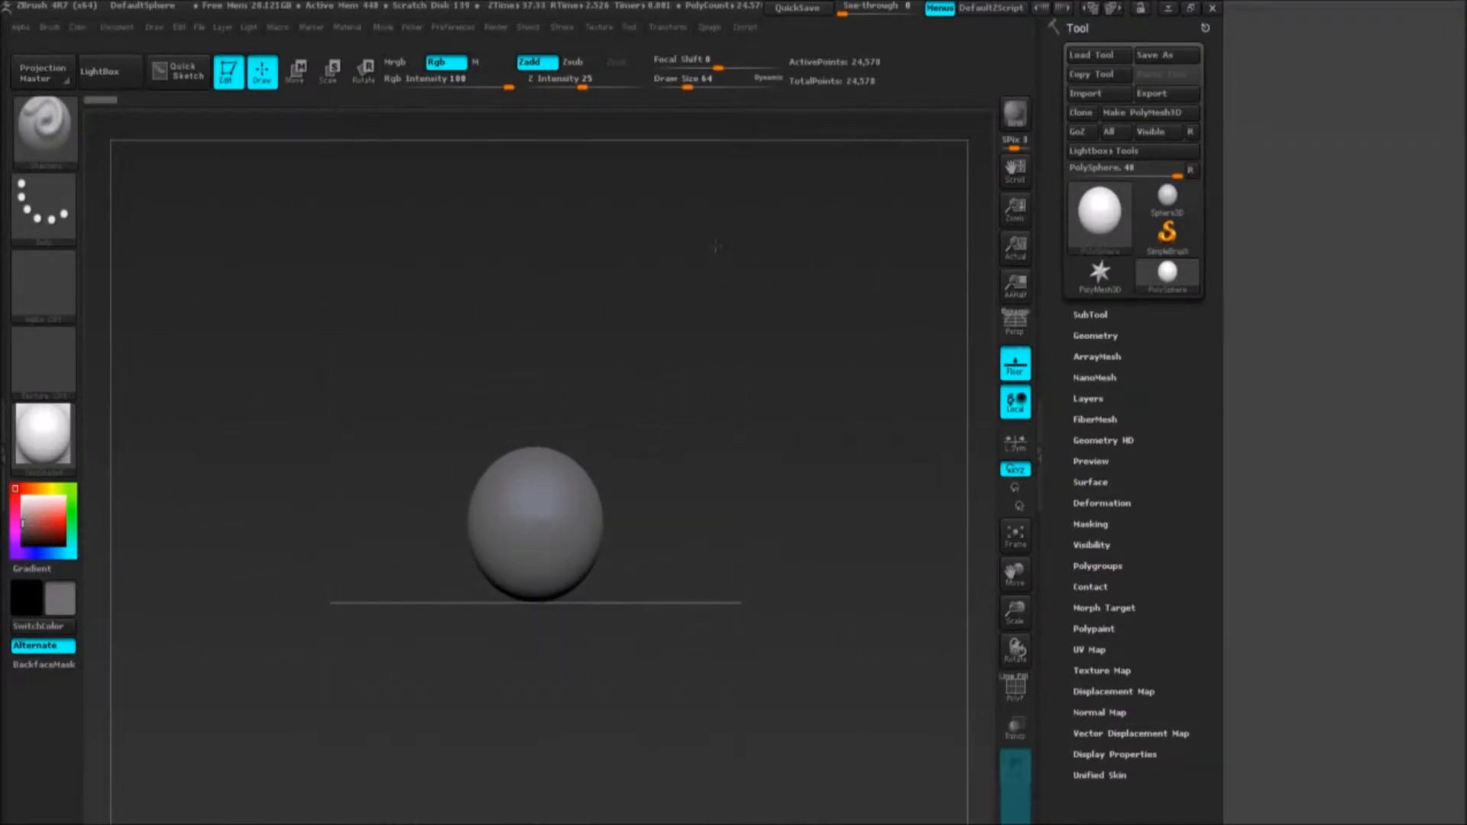
left_click_drag(665, 357, 730, 438, "alt")
mouse_move(761, 358)
left_mouse_down()
mouse_move(757, 341)
mouse_move(757, 357)
mouse_move(740, 355)
mouse_move(756, 359)
mouse_move(716, 295)
mouse_move(680, 289)
left_mouse_up()
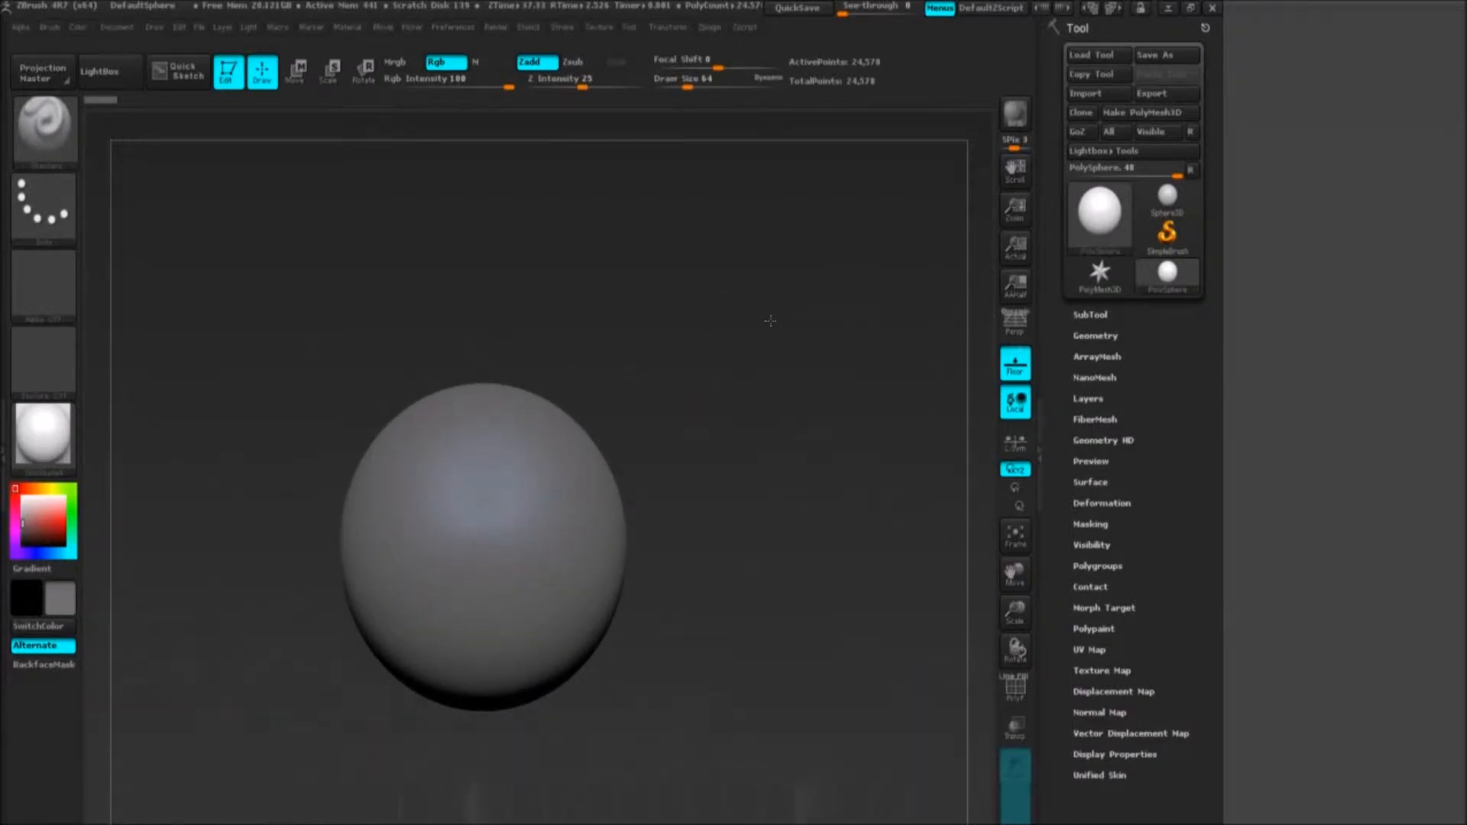
left_click_drag(730, 385, 817, 346, "alt")
mouse_move(743, 444)
left_mouse_down()
mouse_move(776, 441)
mouse_move(792, 385)
left_mouse_up()
left_click_drag(673, 347, 864, 540)
left_click_drag(642, 242, 794, 321, "alt")
left_click_drag(457, 202, 639, 216, "alt")
Step: Sculpt a thick curved ridge on the sphere's front with the Standard brush and place five single dabs around it
left_click_drag(562, 462, 598, 600)
mouse_move(751, 391)
left_mouse_down()
mouse_move(722, 328)
mouse_move(569, 322)
left_mouse_up()
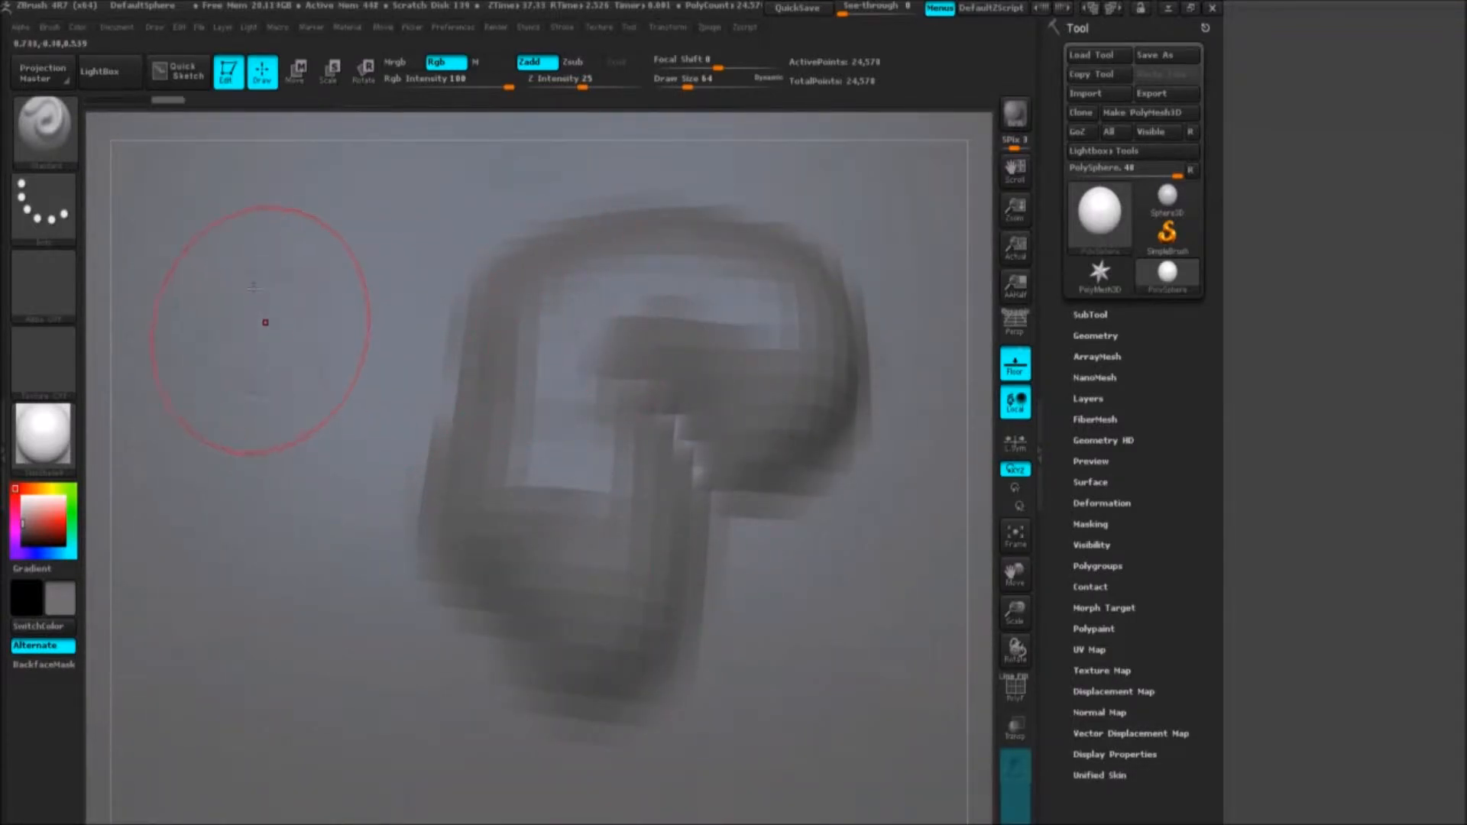
left_click(262, 321)
left_click(475, 236)
left_click(788, 592)
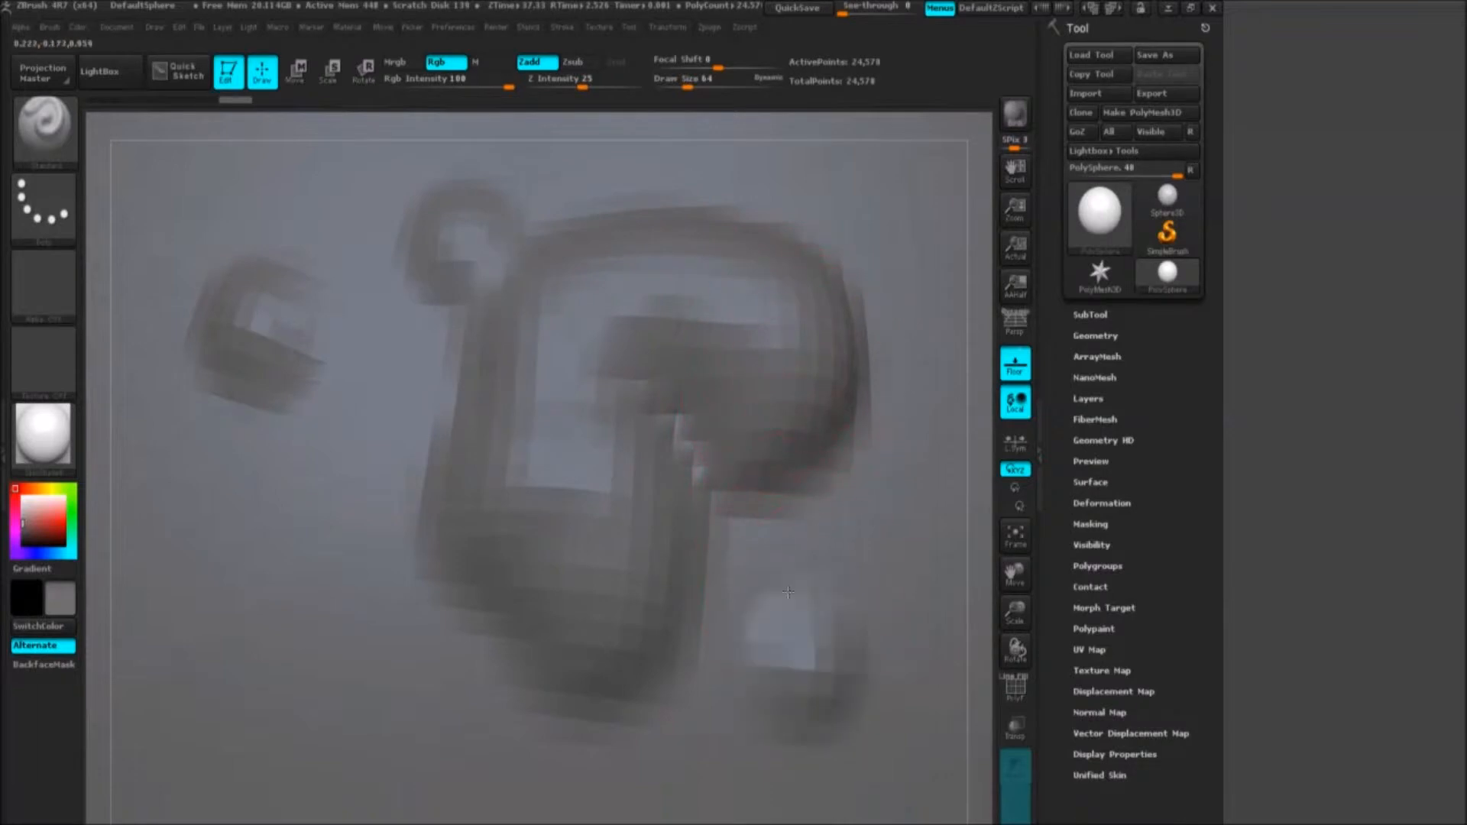
left_click(311, 674)
left_click(220, 507)
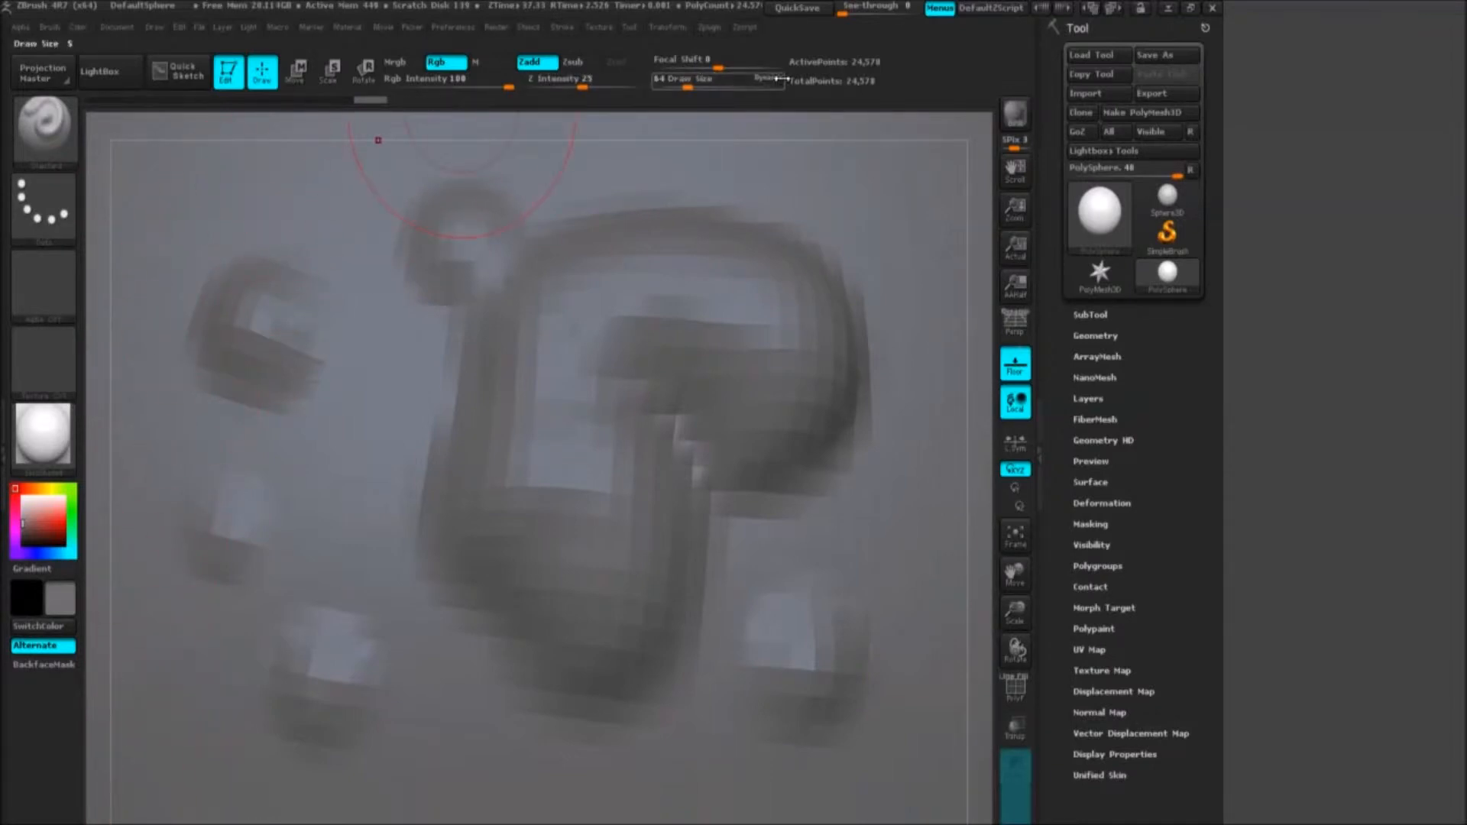
Step: Frame the whole model and look over the available sculpting brushes
mouse_move(860, 110)
left_mouse_down()
mouse_move(691, 121)
mouse_move(878, 102)
mouse_move(983, 111)
mouse_move(910, 138)
left_mouse_up()
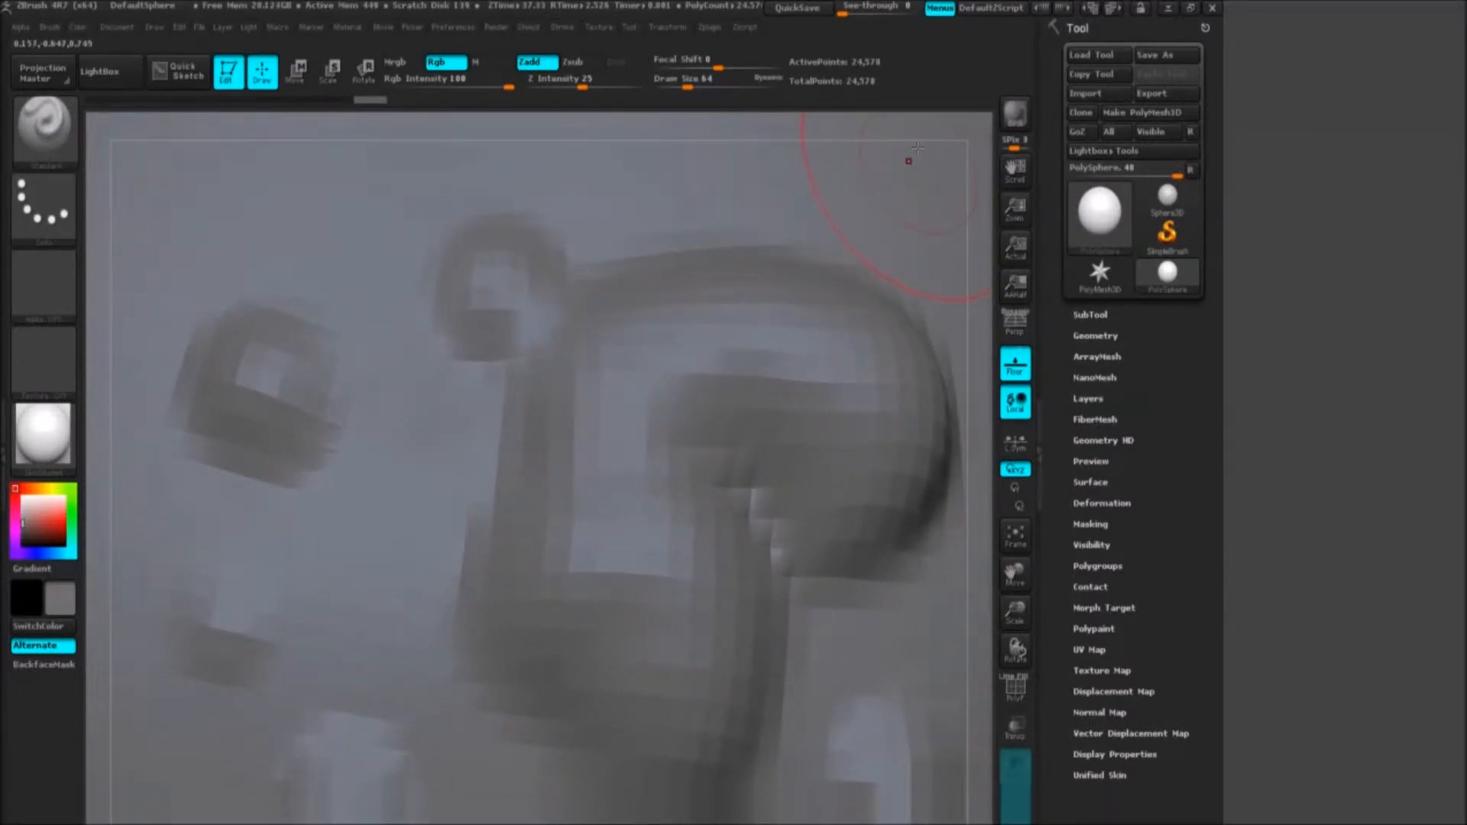
key("f")
mouse_move(900, 219)
left_mouse_down()
mouse_move(878, 234)
mouse_move(711, 191)
mouse_move(839, 170)
mouse_move(683, 216)
mouse_move(772, 273)
mouse_move(711, 233)
mouse_move(747, 257)
mouse_move(803, 222)
mouse_move(772, 197)
left_mouse_up()
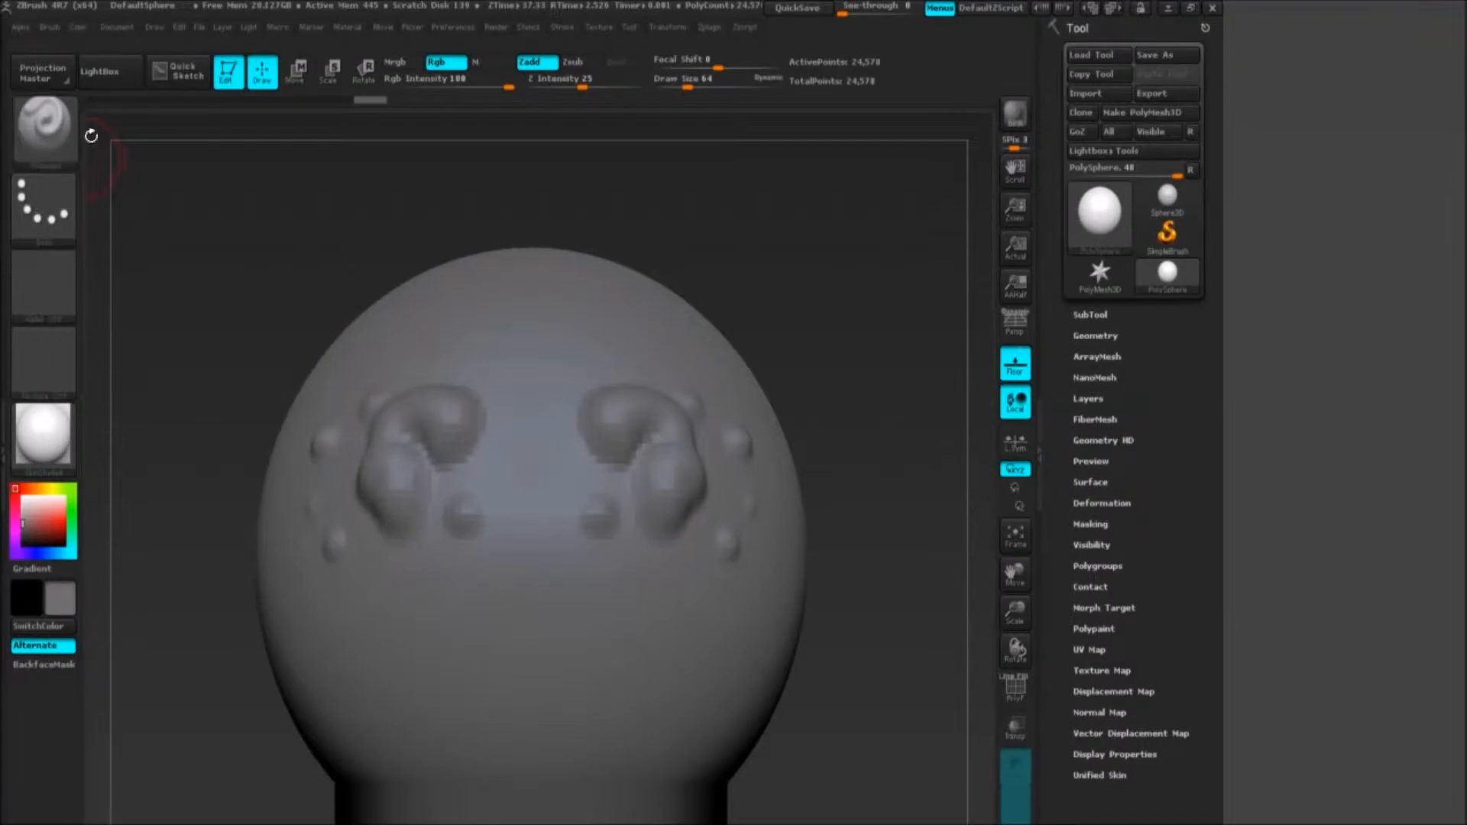
left_click(69, 123)
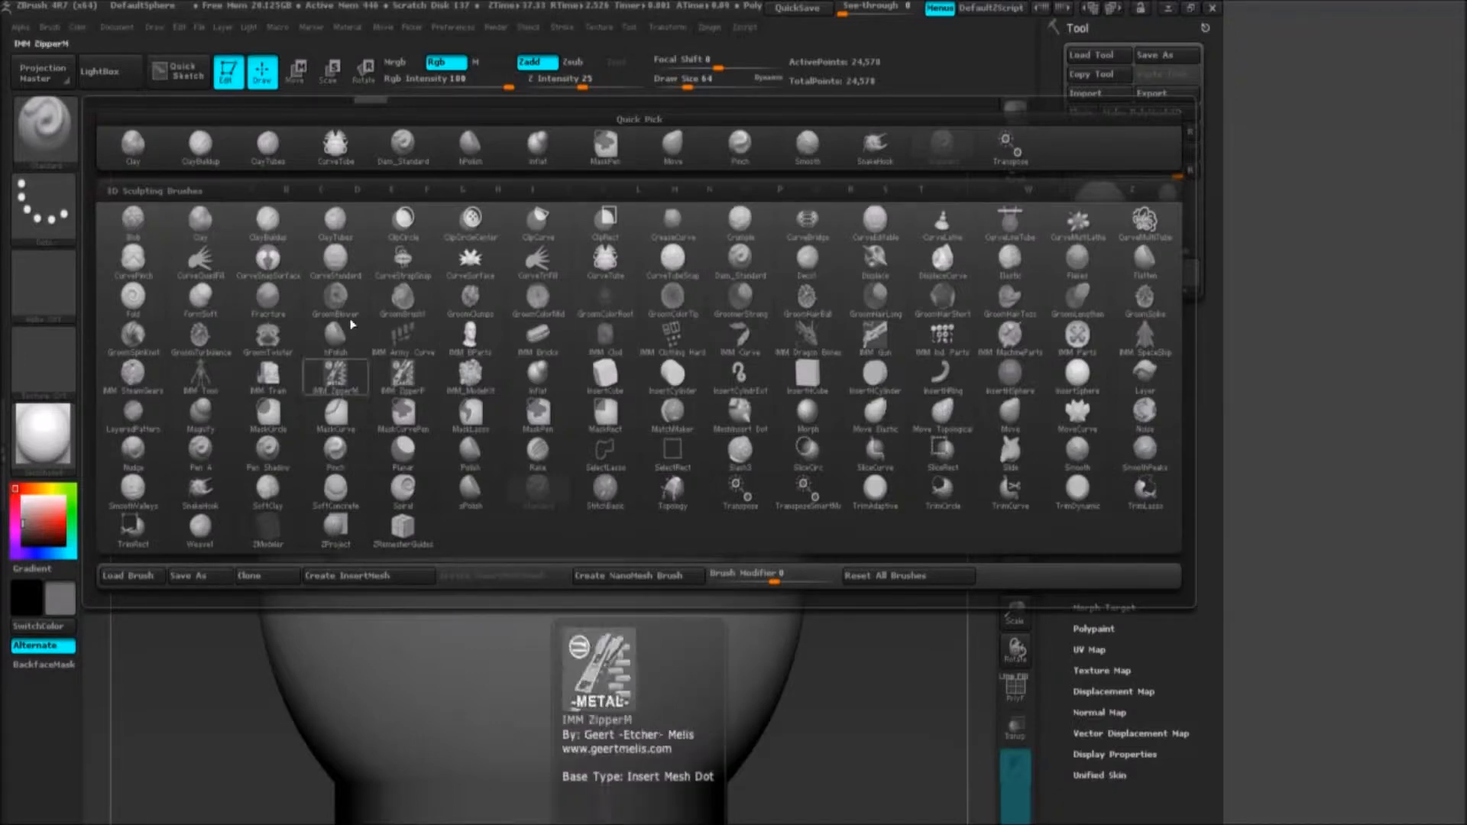
left_click(782, 287)
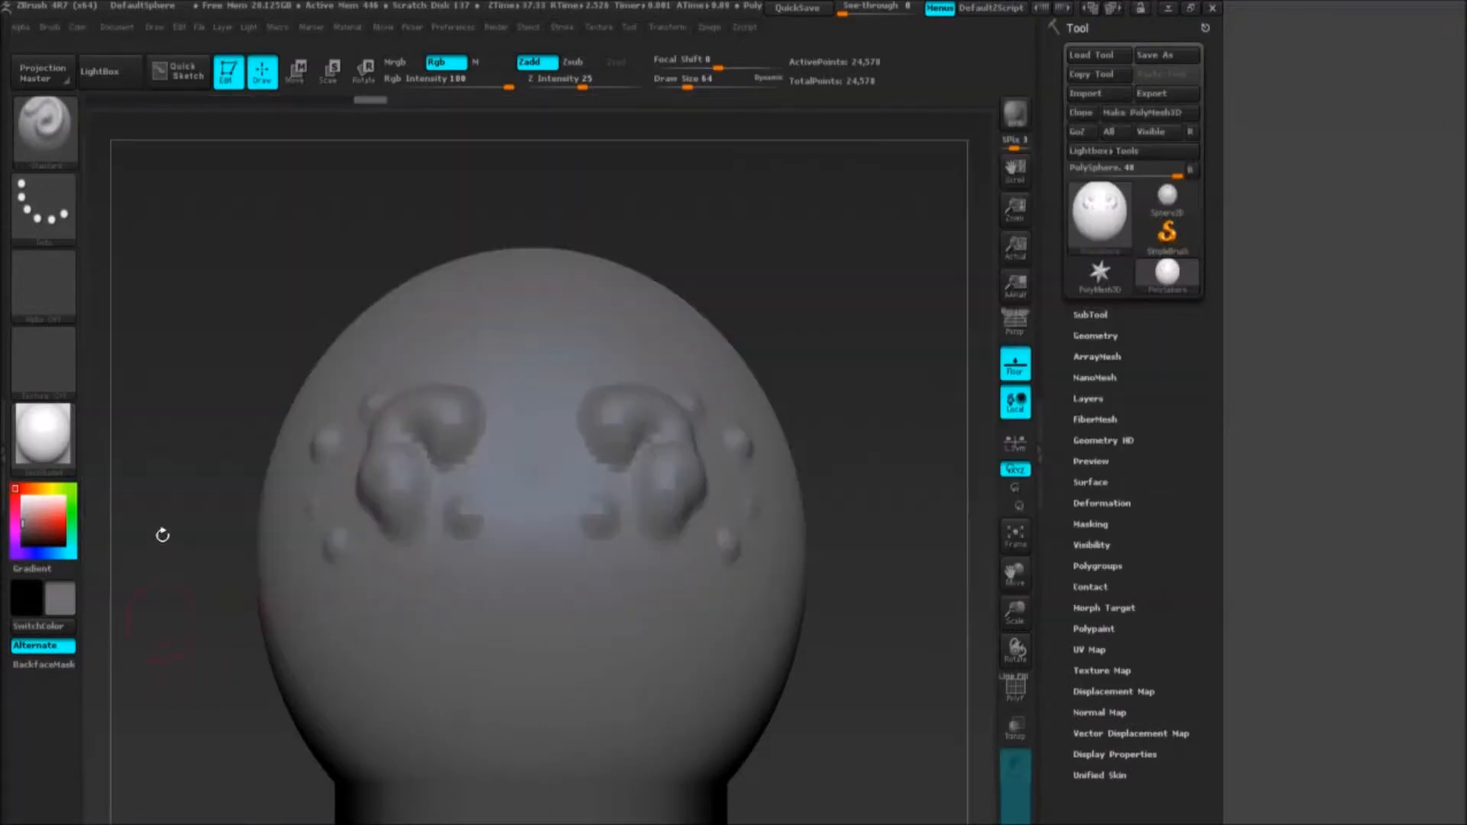
Step: Choose the ClayTubes brush from the sculpting brushes starting with C
left_click(58, 122)
key("b")
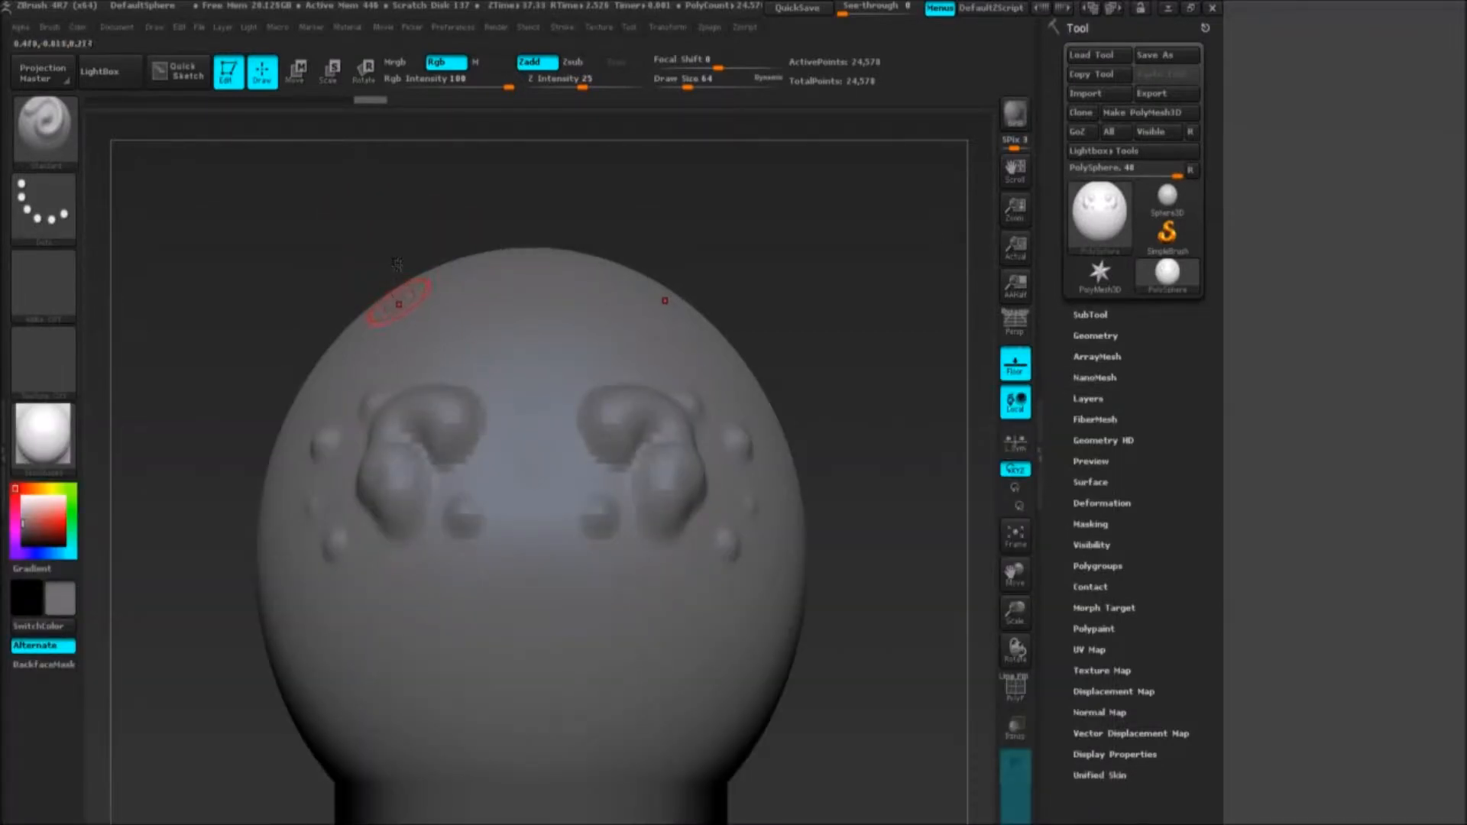
key("b")
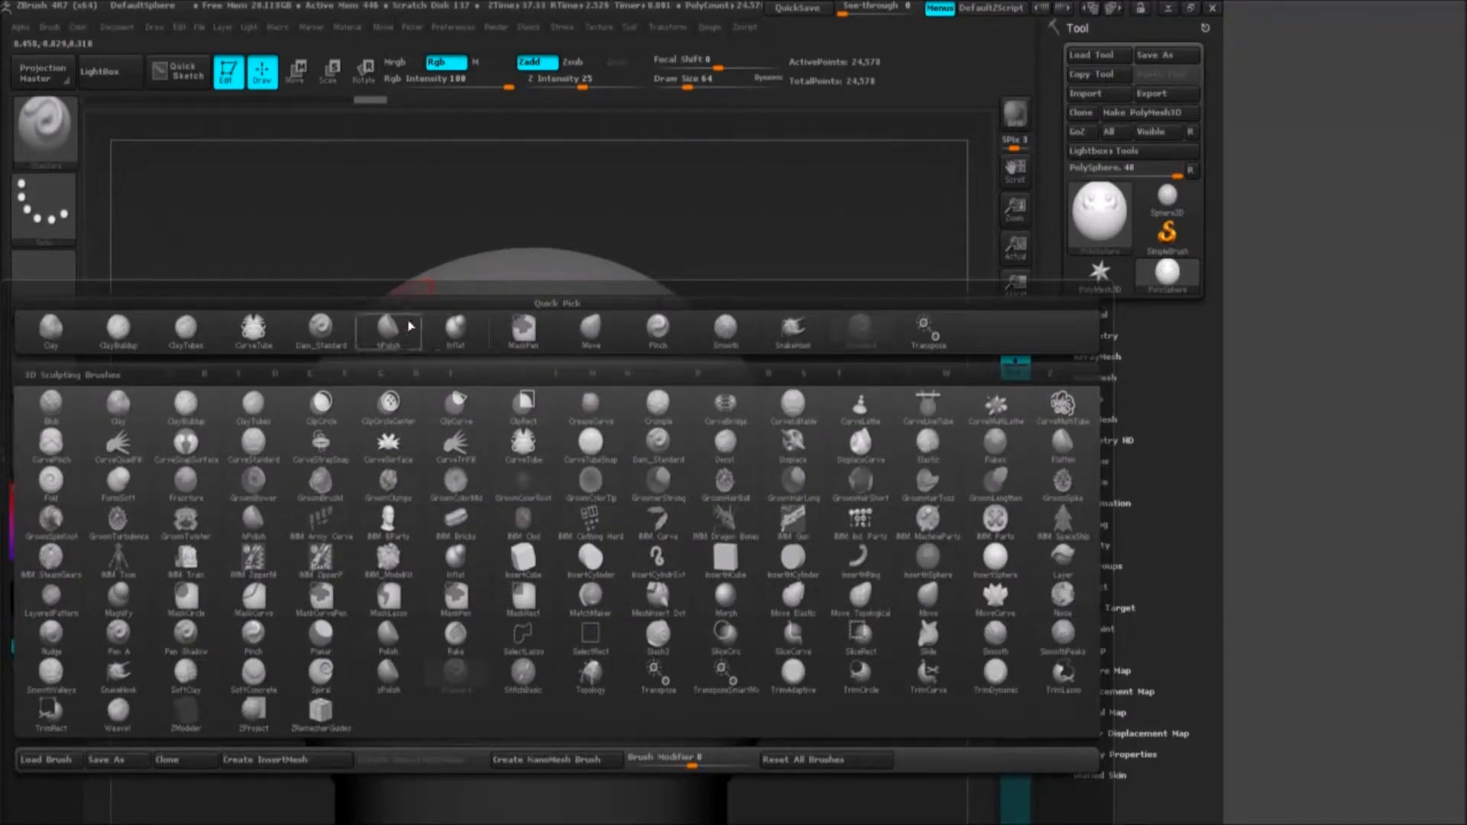
key("c")
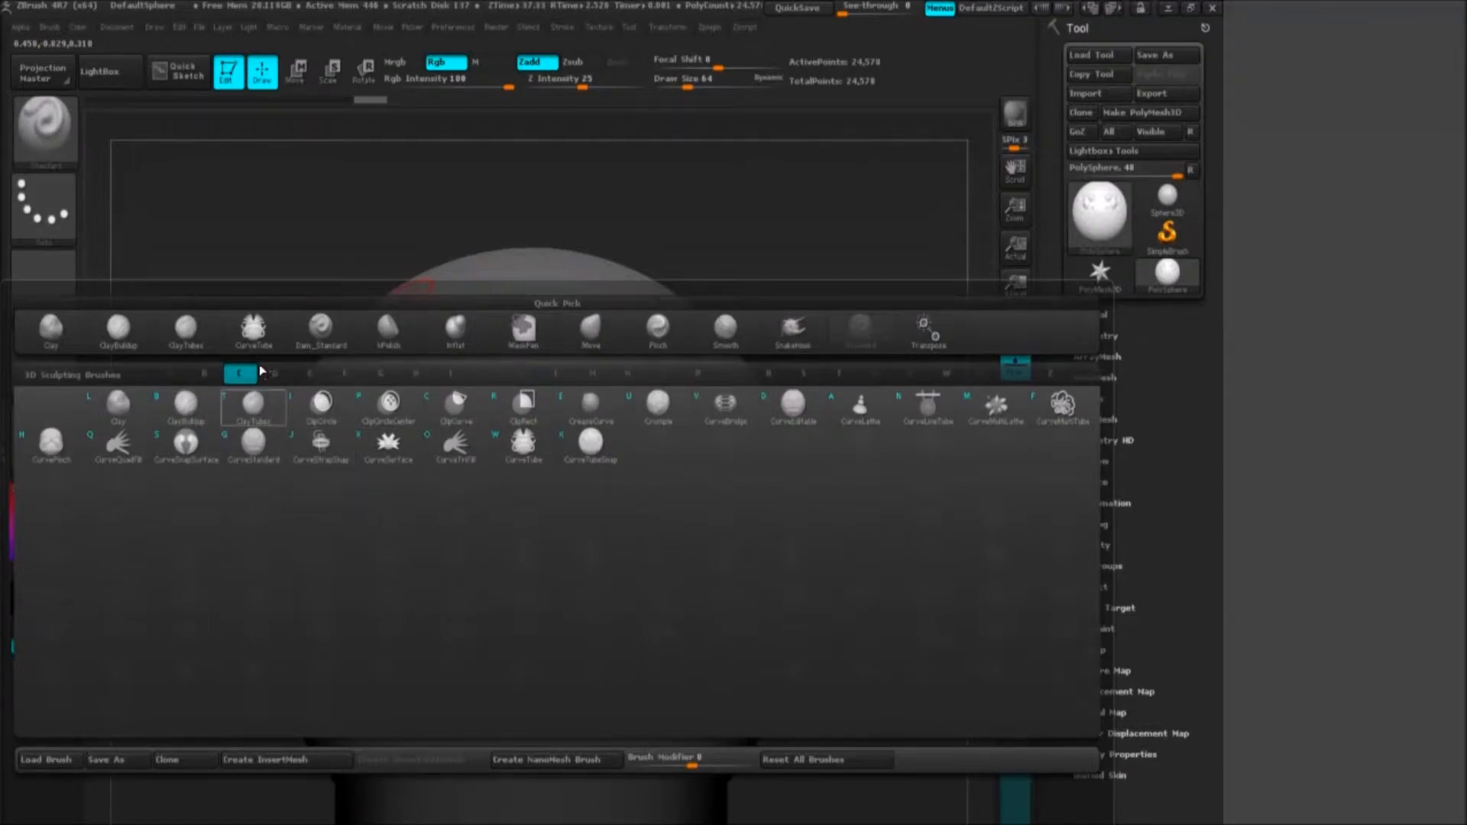
mouse_move(261, 371)
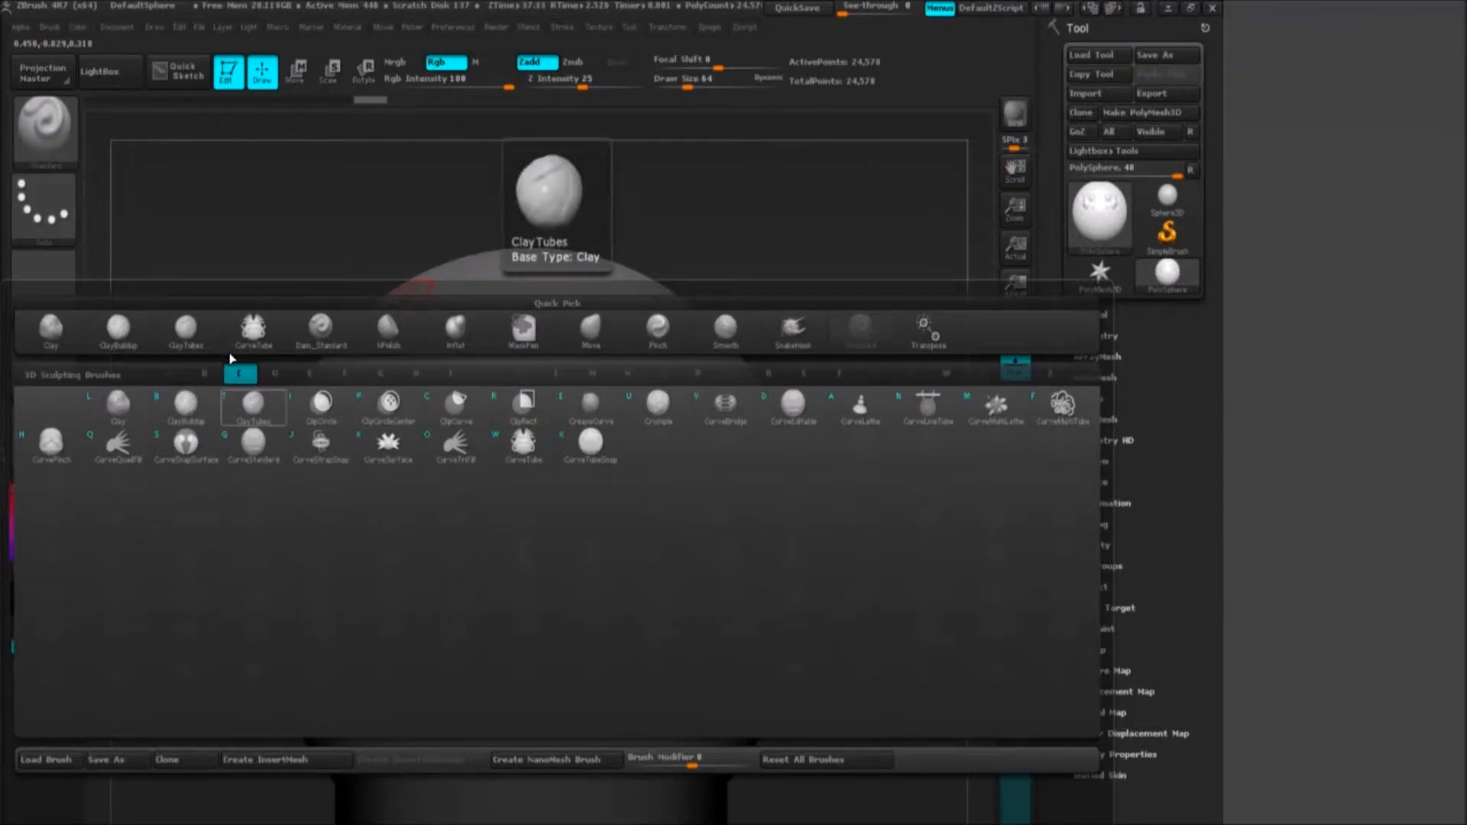
left_click(253, 402)
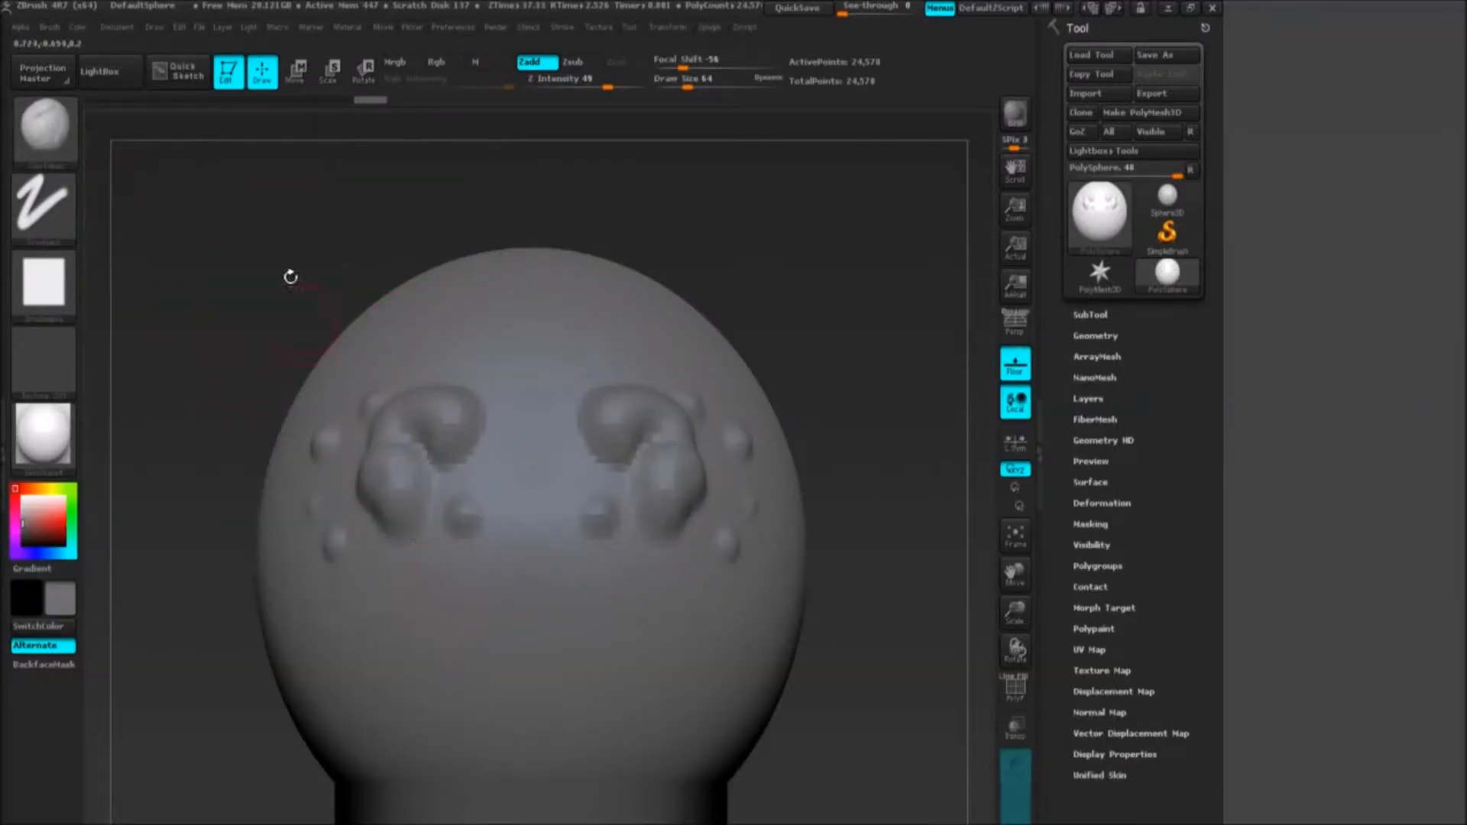
Step: Set the ClayTubes stroke type to Dots and sculpt looping bands across the lower front of the sphere
left_click(60, 185)
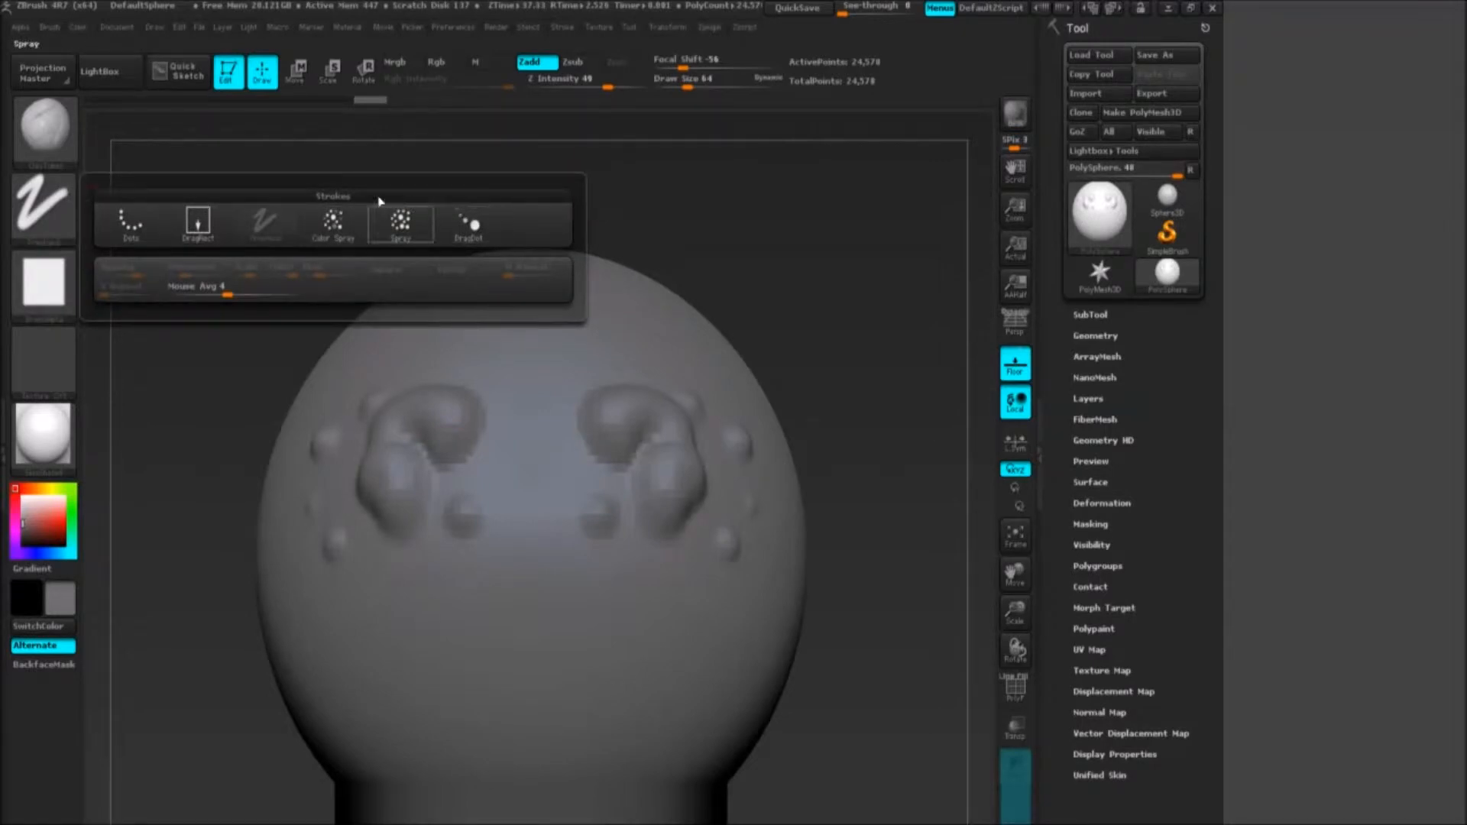
mouse_move(393, 211)
left_click(130, 222)
mouse_move(391, 642)
left_mouse_down()
mouse_move(476, 613)
mouse_move(529, 656)
left_mouse_up()
mouse_move(641, 722)
left_mouse_down()
mouse_move(738, 680)
mouse_move(764, 615)
left_mouse_up()
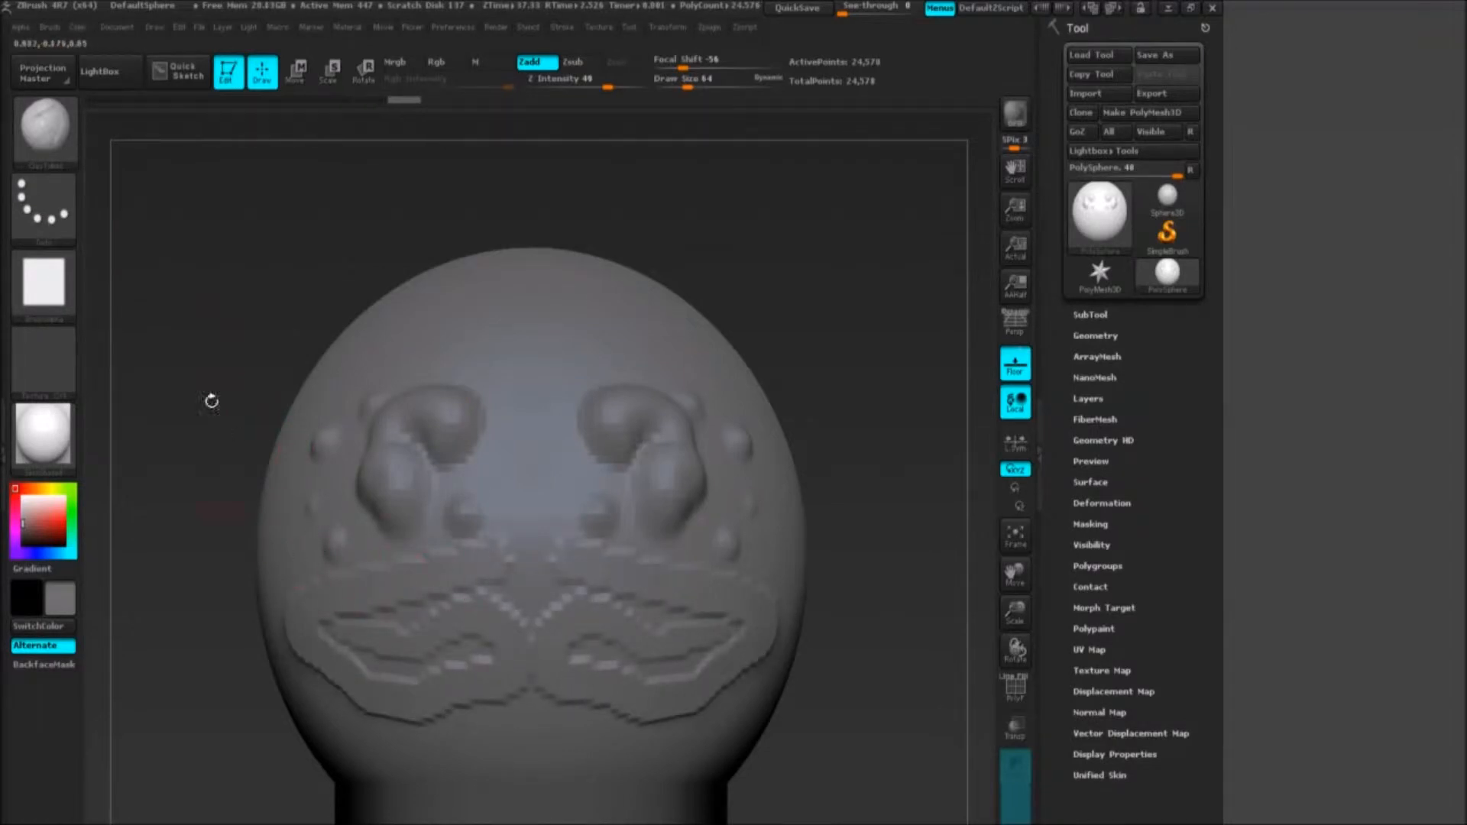
Step: Switch the stroke type to FreeHand and sculpt broad clay bands around the bumps and across the forehead area
left_click(44, 206)
left_click(265, 221)
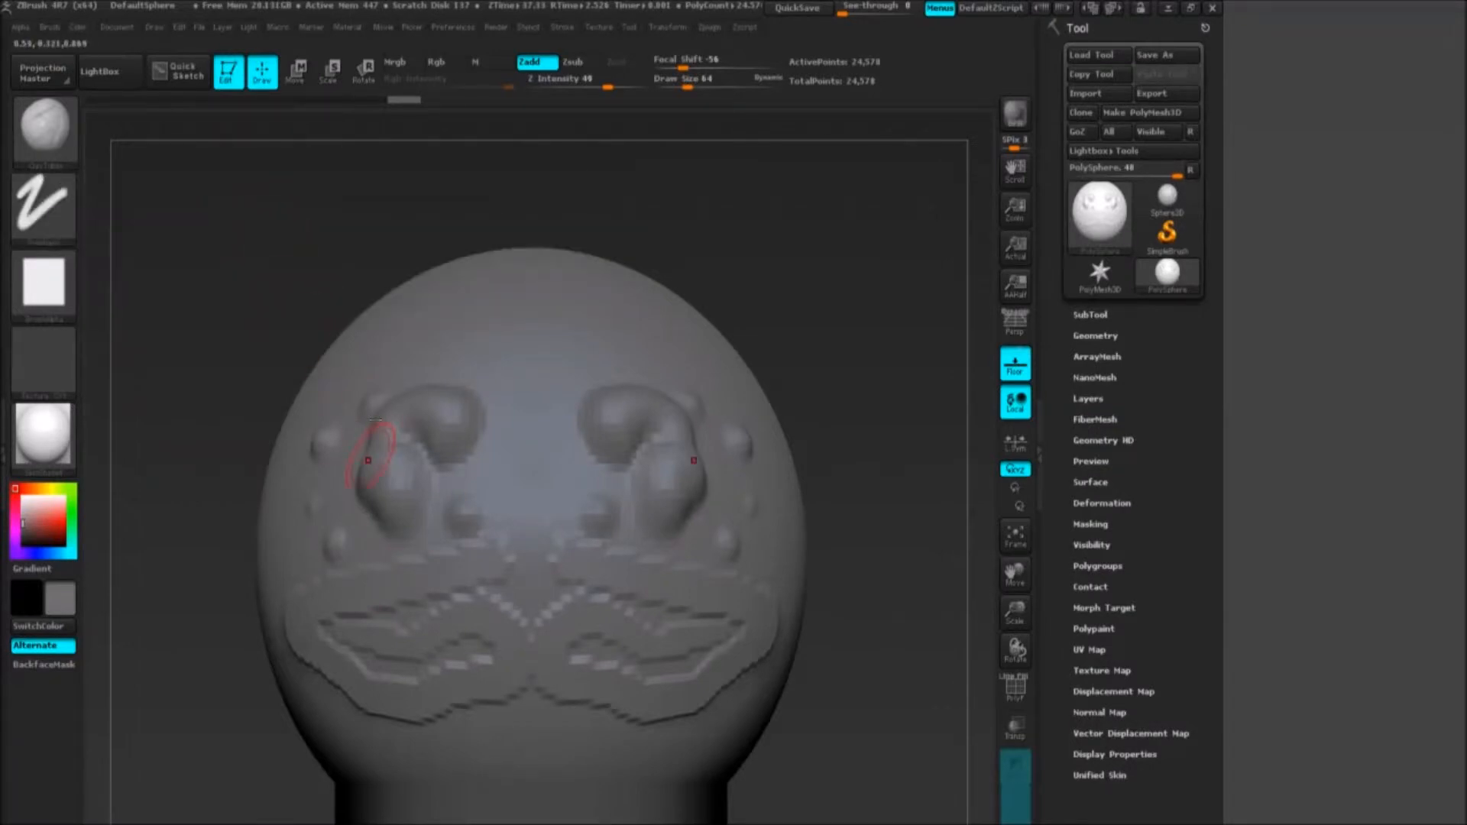
mouse_move(514, 405)
left_mouse_down()
mouse_move(529, 492)
mouse_move(491, 556)
mouse_move(336, 589)
mouse_move(284, 520)
left_mouse_up()
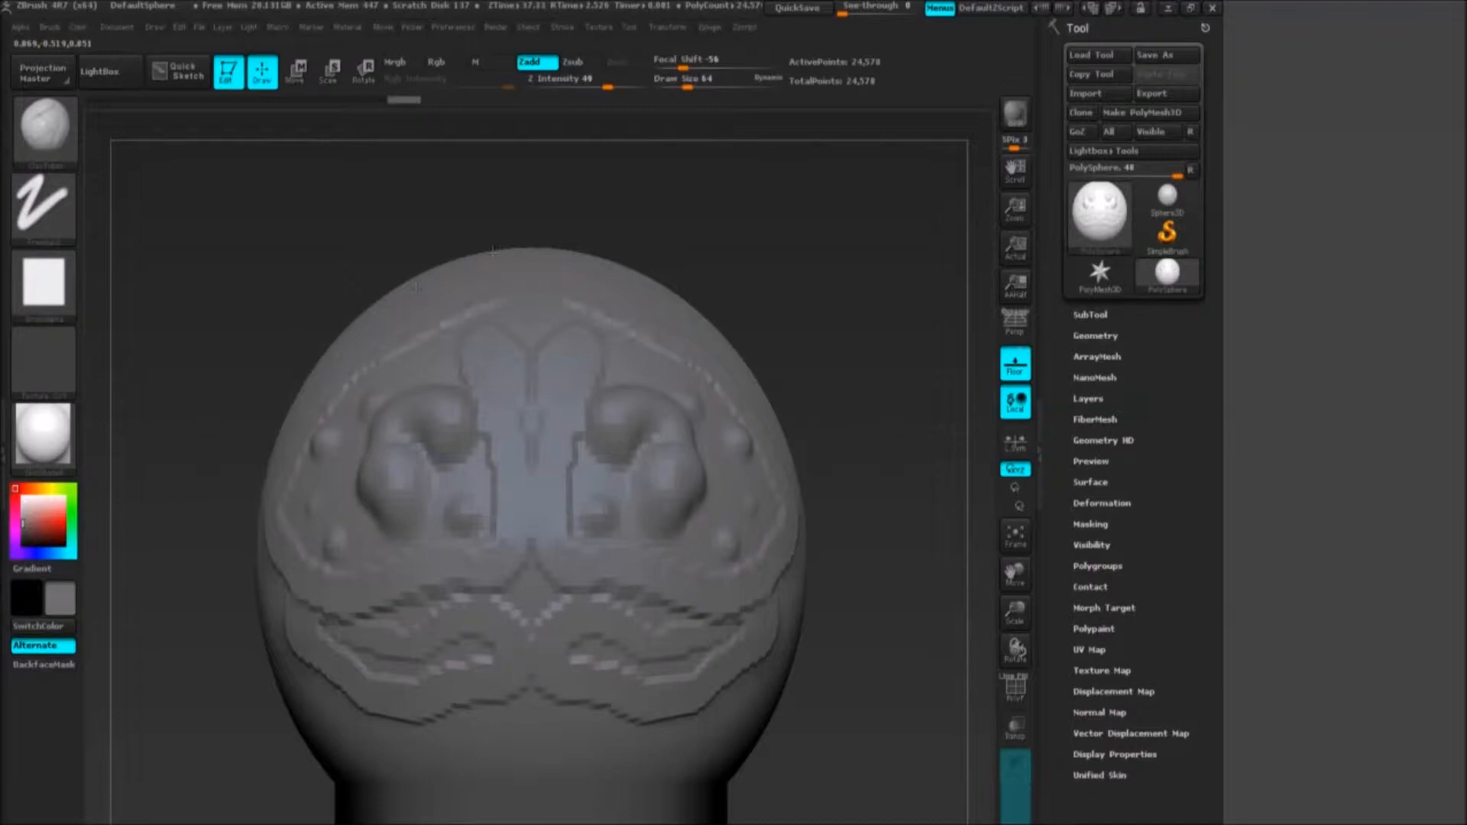
Step: Switch the stroke type to DragRect and stamp a square imprint over the small inner bump below the curved ridge
left_click(65, 200)
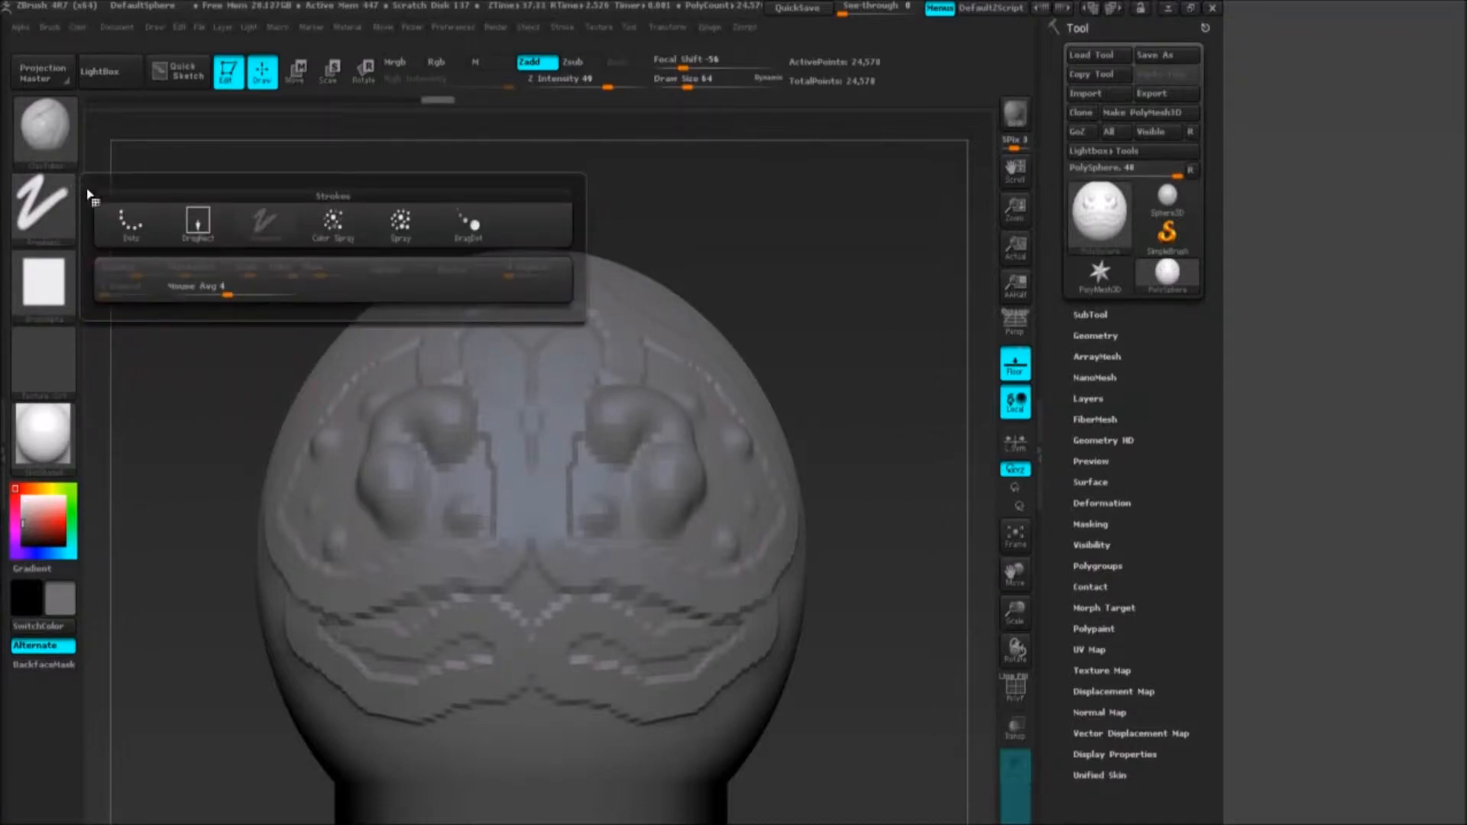
left_click(201, 223)
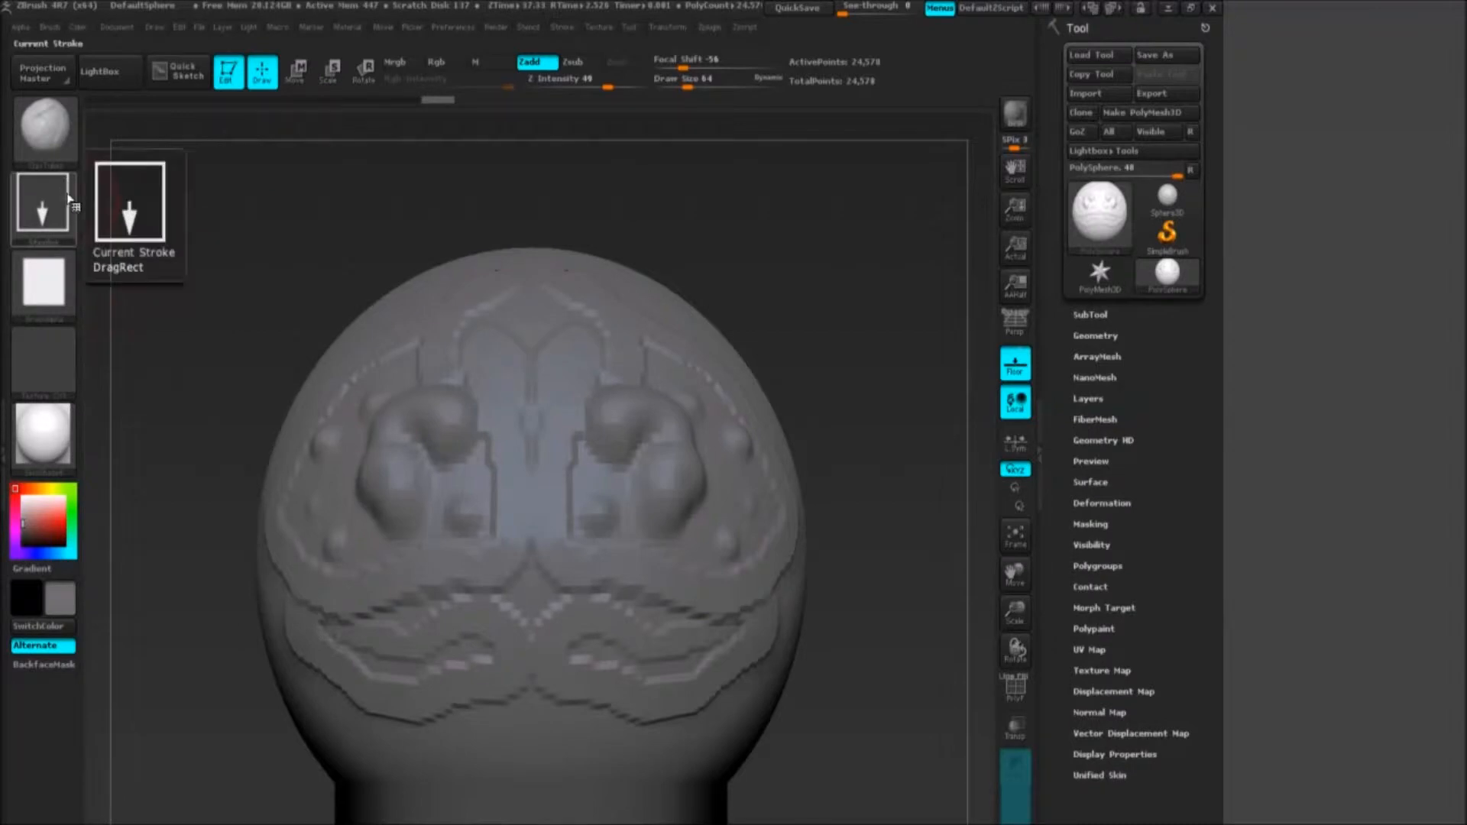
mouse_move(85, 266)
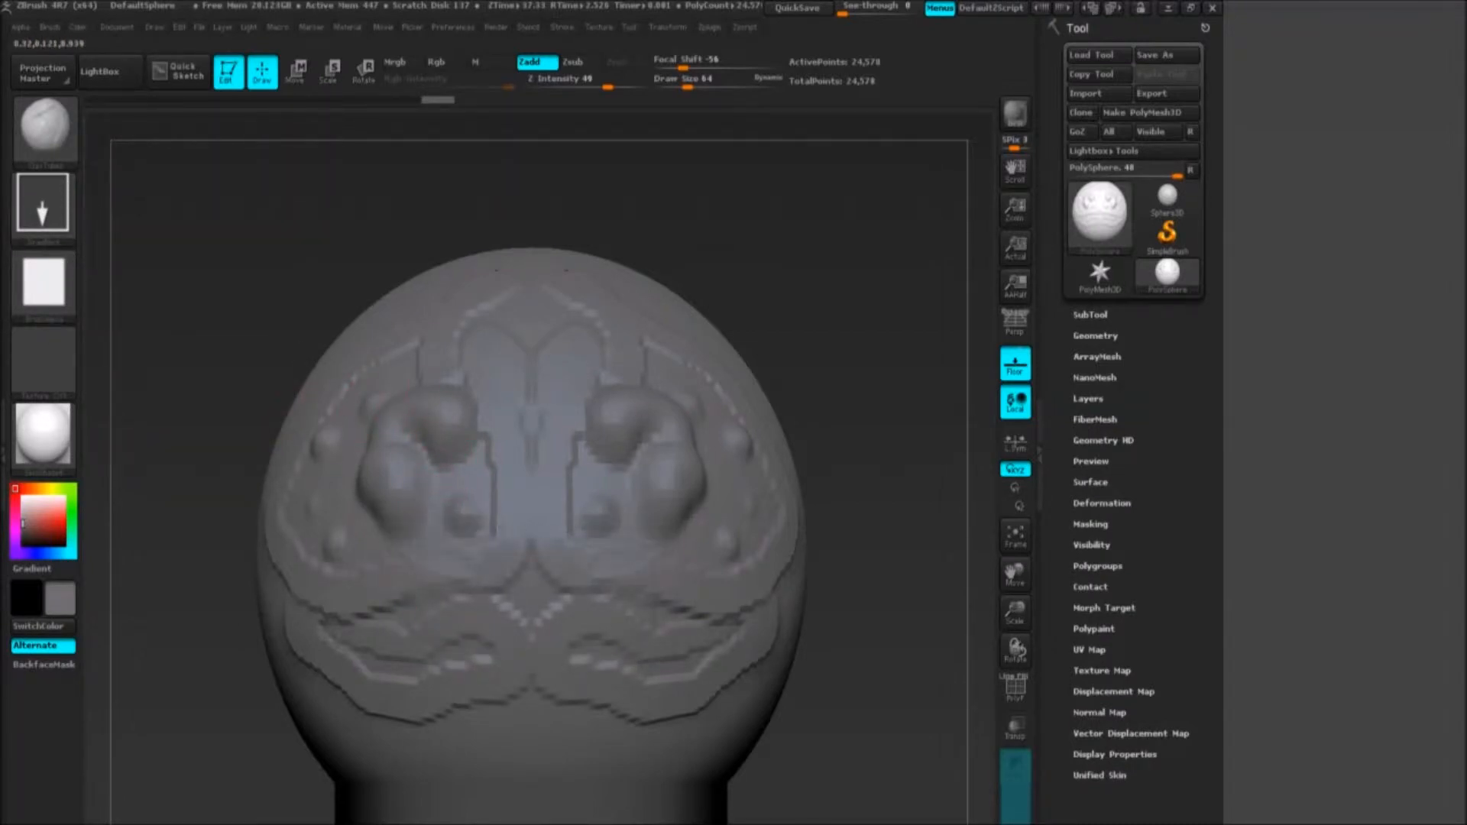
mouse_move(492, 527)
left_mouse_down()
mouse_move(567, 533)
mouse_move(519, 567)
left_mouse_up()
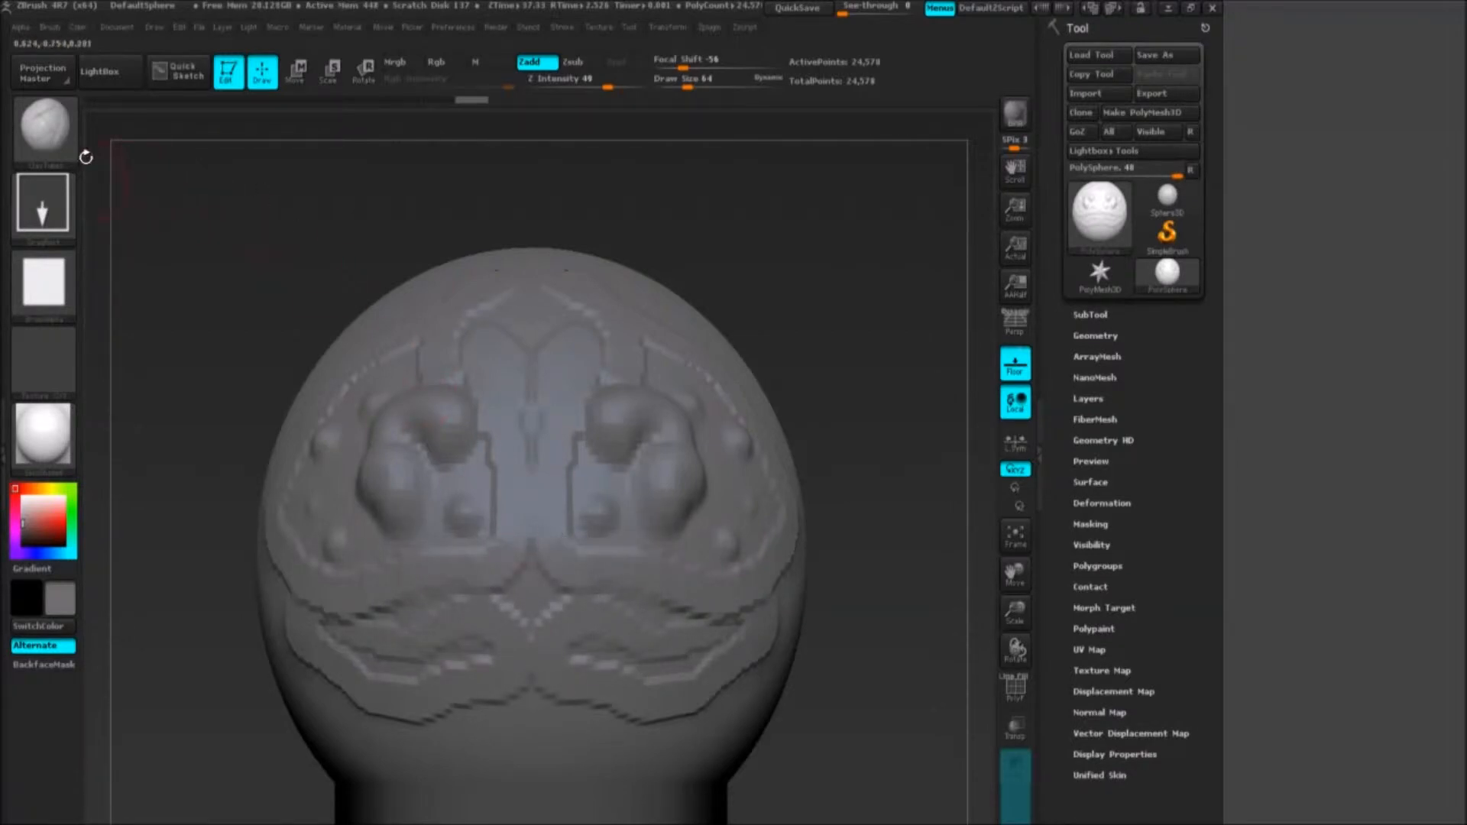
Step: Switch the stroke type to Spray and scatter rough clay texture over the side of the sphere
left_click(42, 202)
left_click(42, 202)
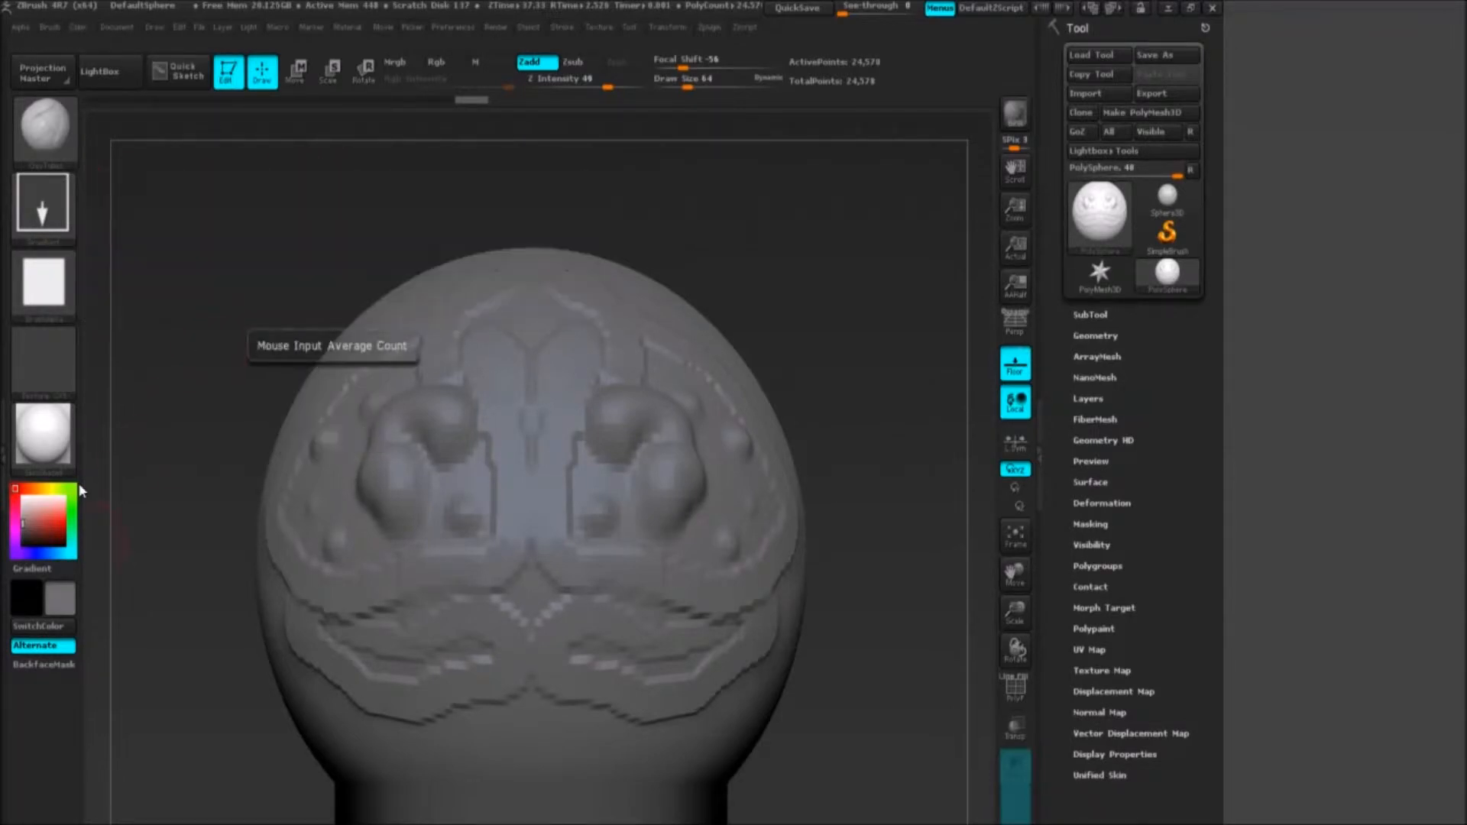
left_click(57, 189)
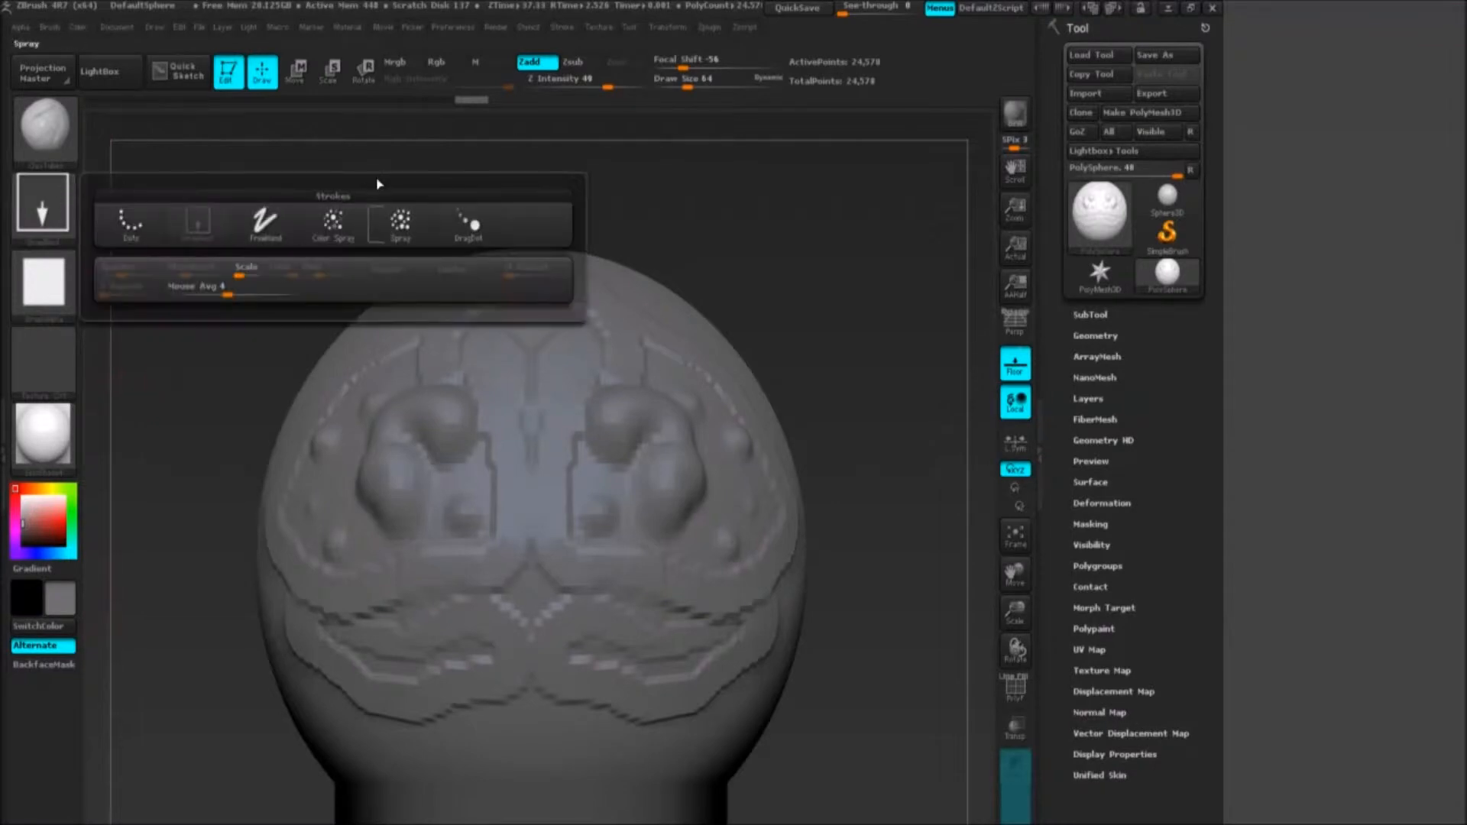
left_click(400, 221)
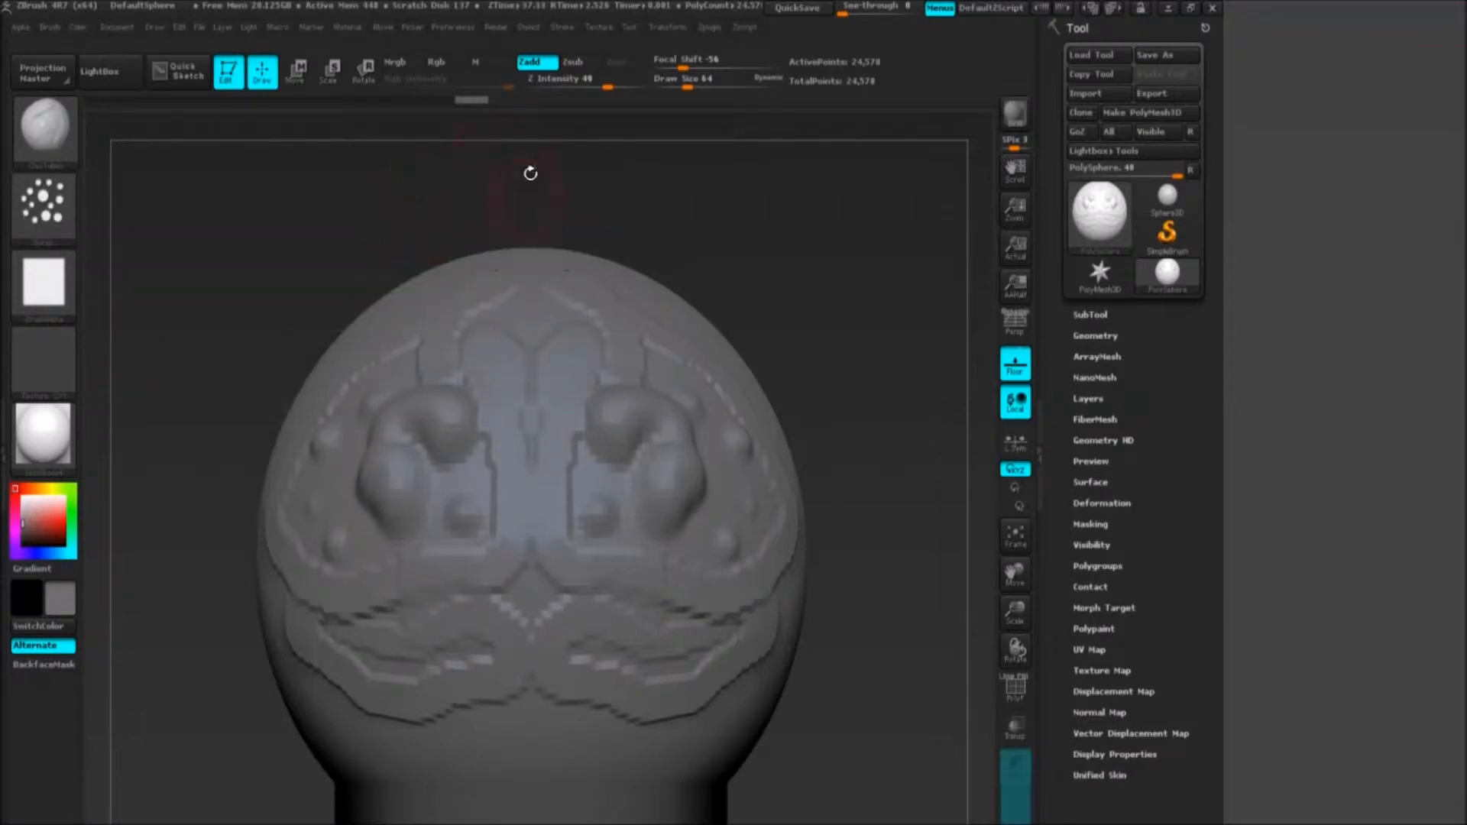
mouse_move(531, 170)
left_mouse_down()
mouse_move(599, 197)
mouse_move(219, 389)
left_mouse_up()
left_click_drag(177, 545, 172, 413)
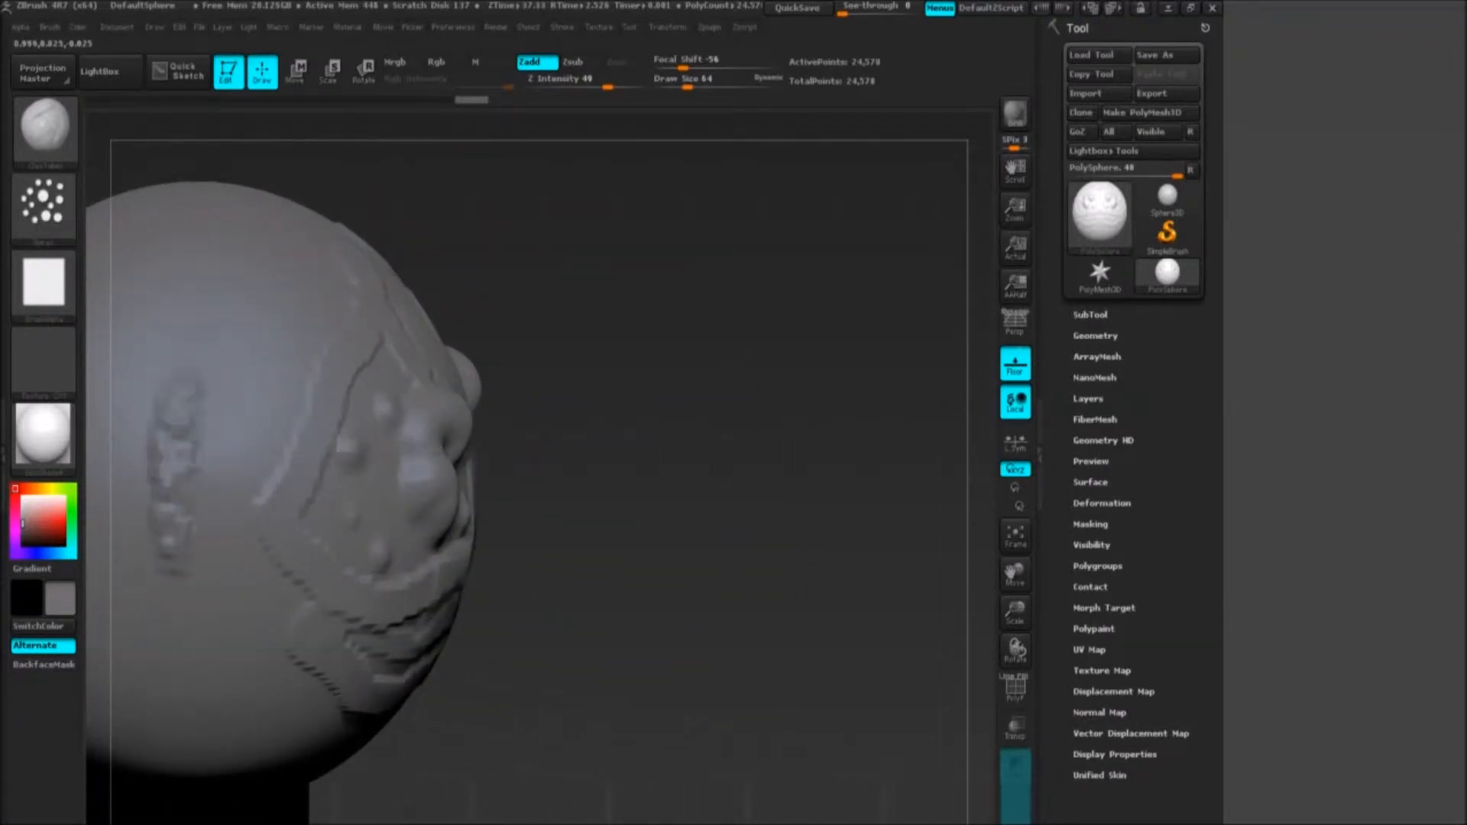
left_click_drag(243, 550, 241, 492)
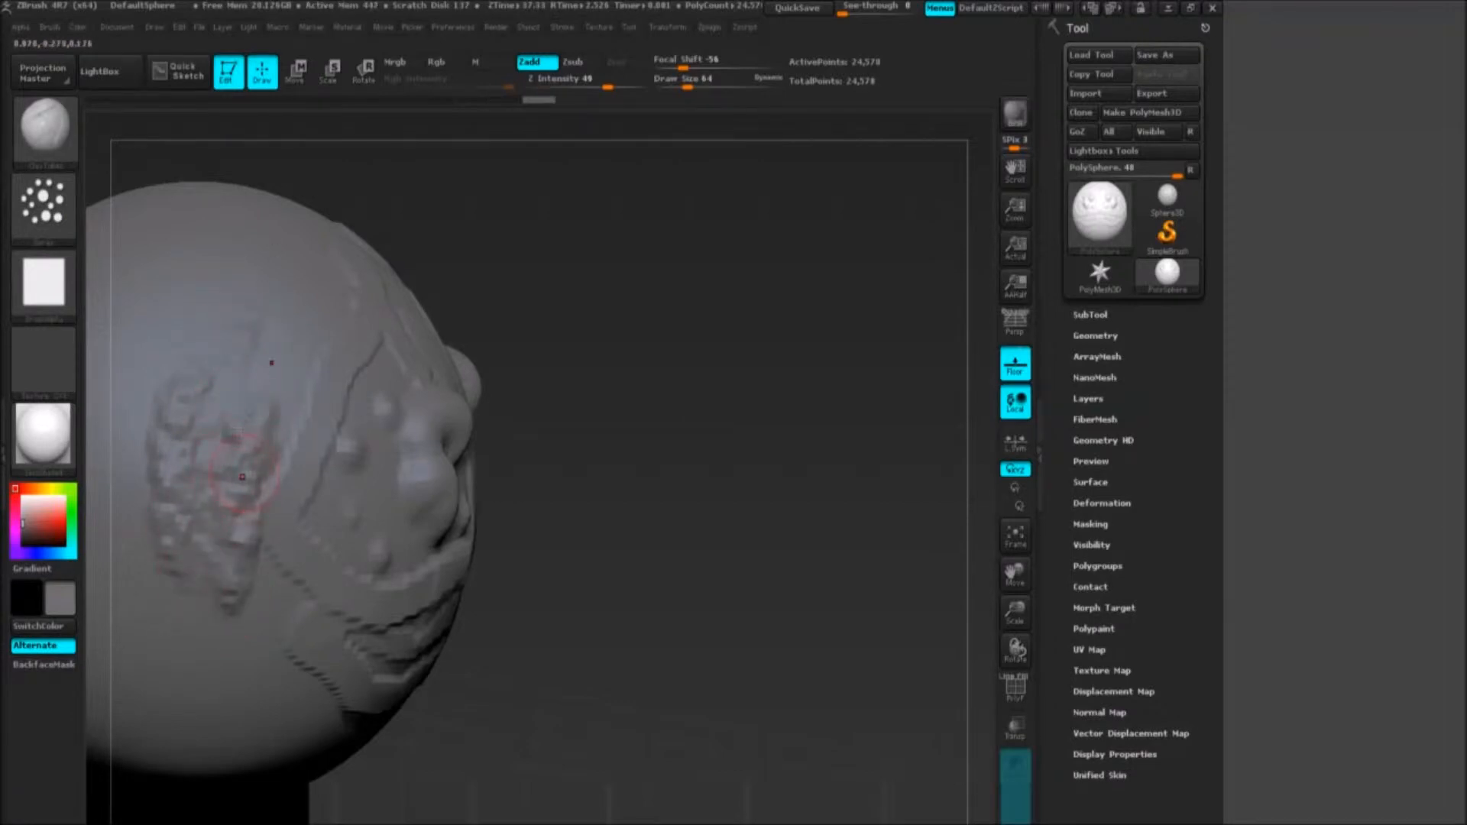
mouse_move(478, 220)
left_mouse_down()
mouse_move(557, 259)
mouse_move(601, 254)
mouse_move(691, 293)
mouse_move(668, 272)
mouse_move(691, 246)
mouse_move(295, 426)
left_mouse_up()
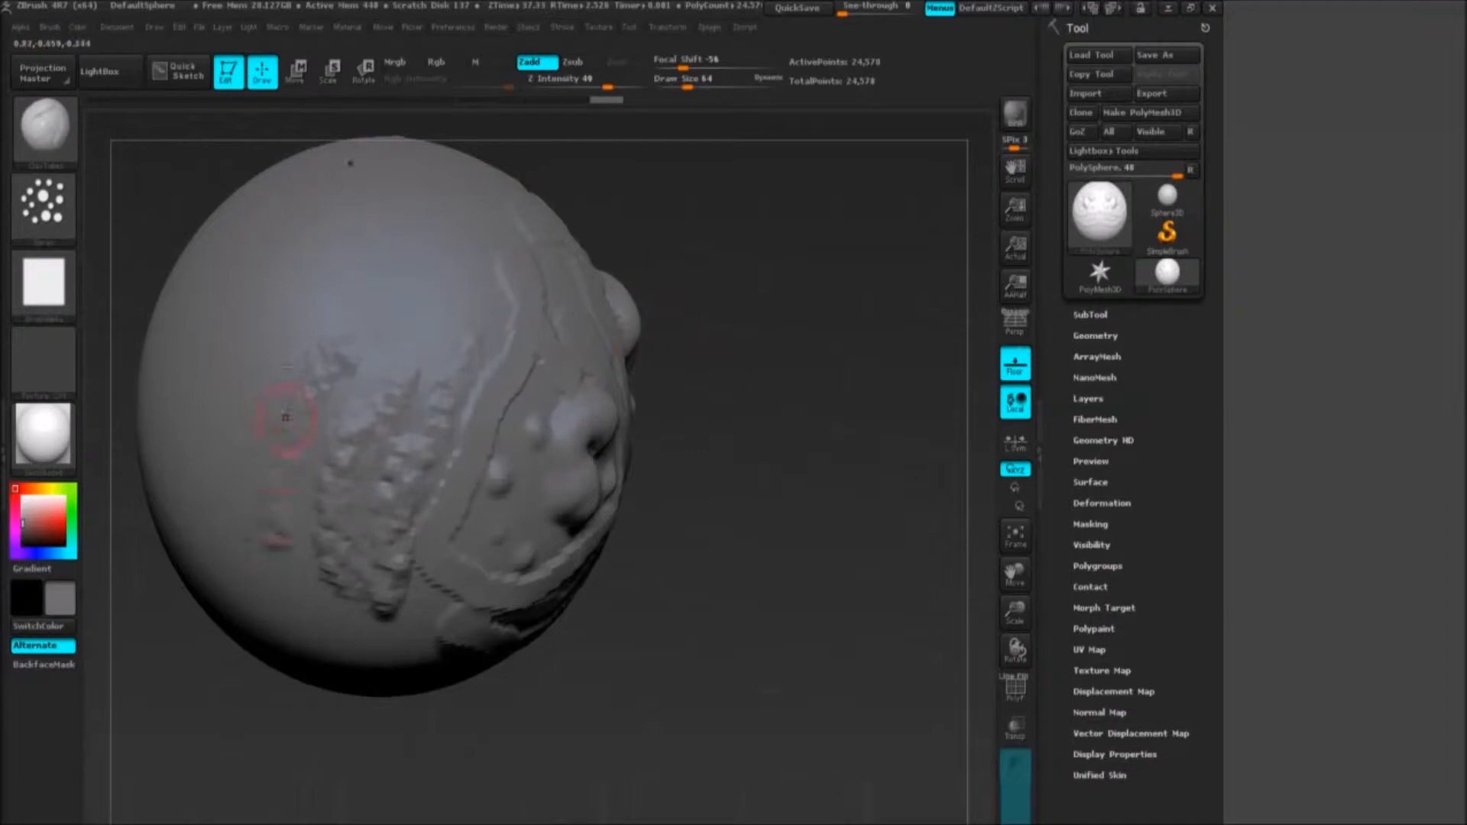
Step: Switch the stroke type to DragDot and place a single dot on the upper side of the sphere
key("space")
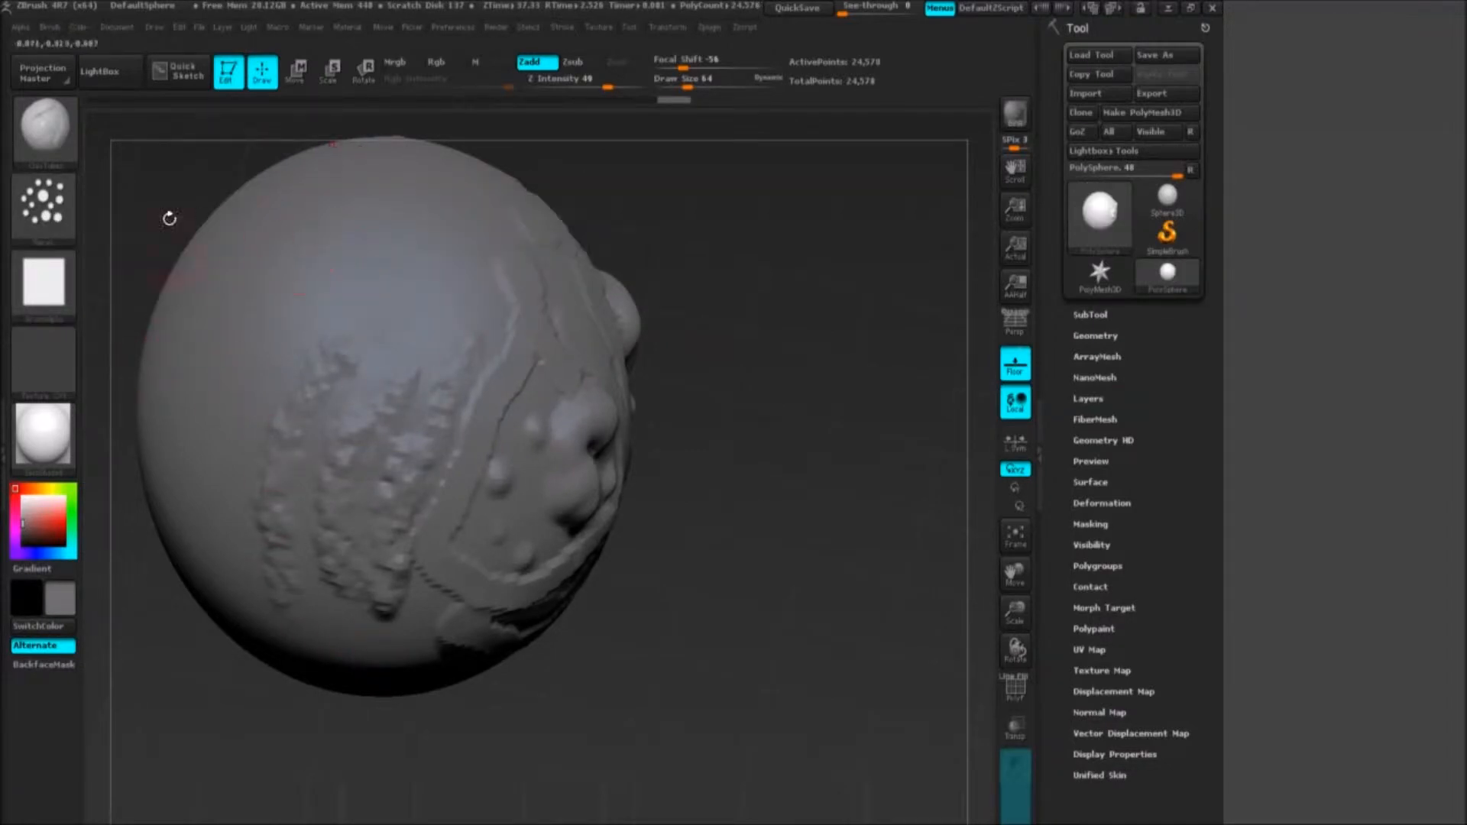
left_click(44, 206)
left_click(467, 222)
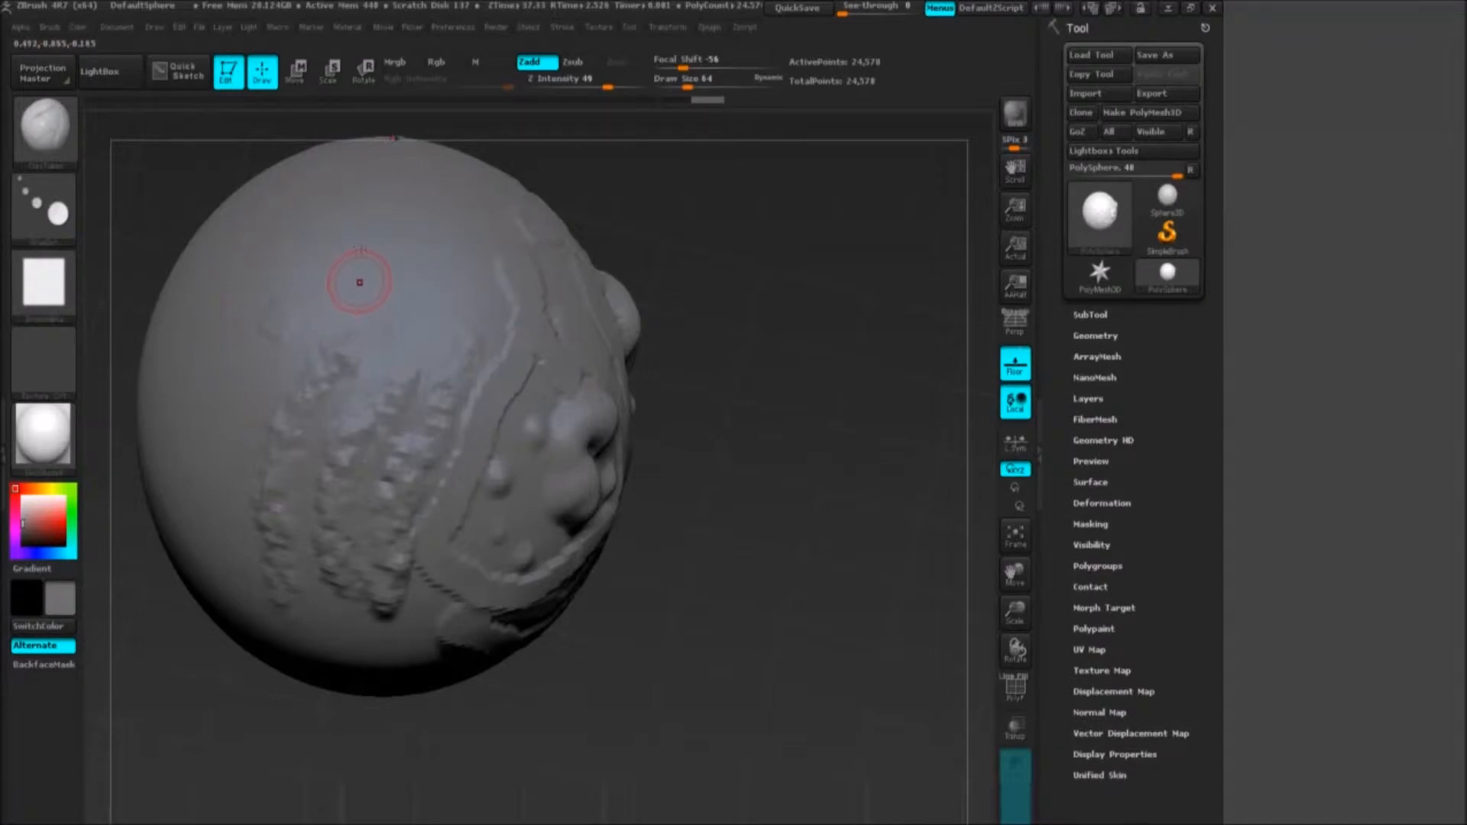
Step: Set the brush's focal shift to -37 and its draw size to 59
left_click_drag(687, 74, 697, 75)
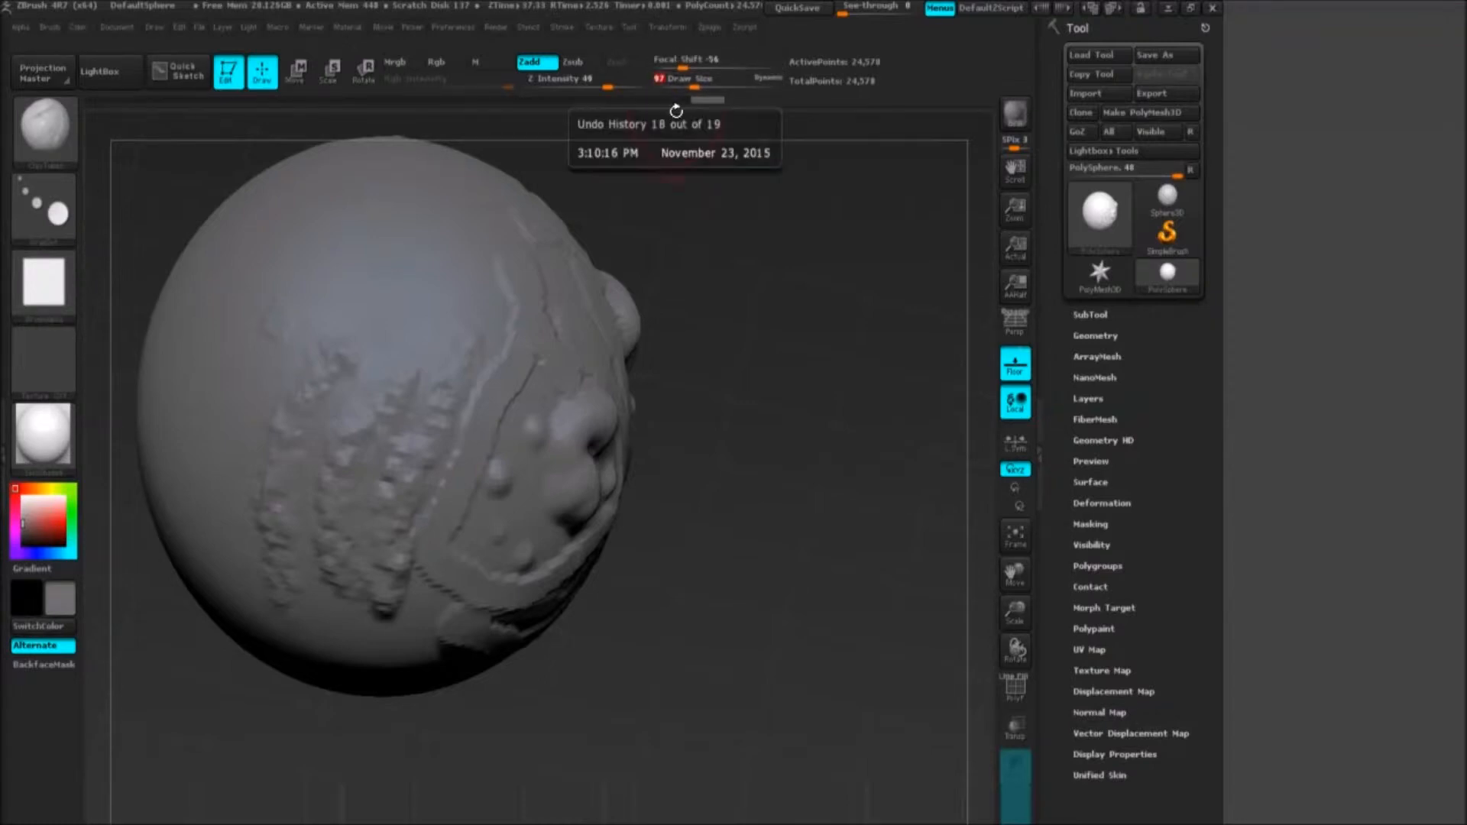
left_click_drag(686, 58, 705, 55)
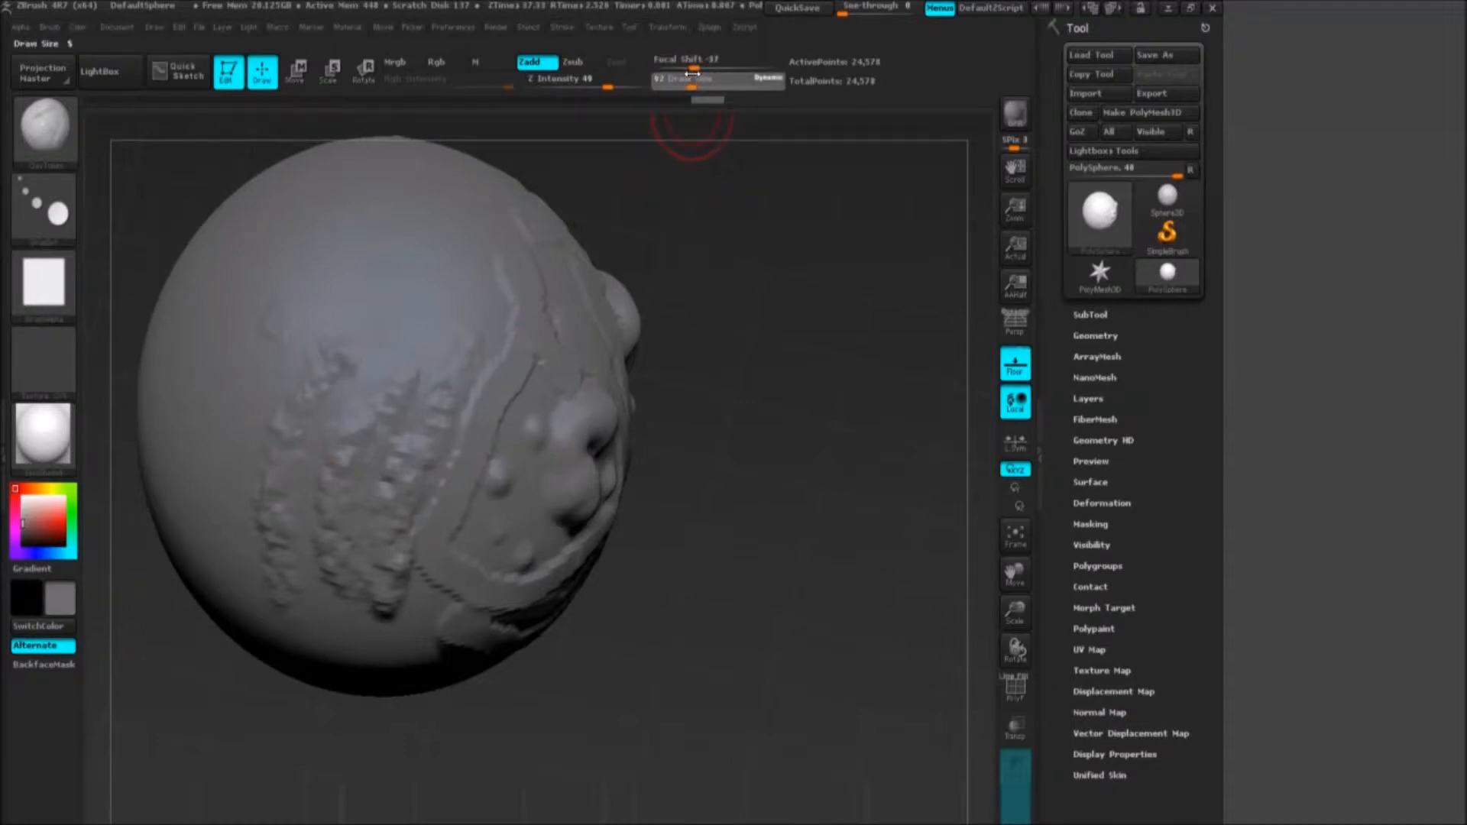
left_click_drag(692, 74, 687, 75)
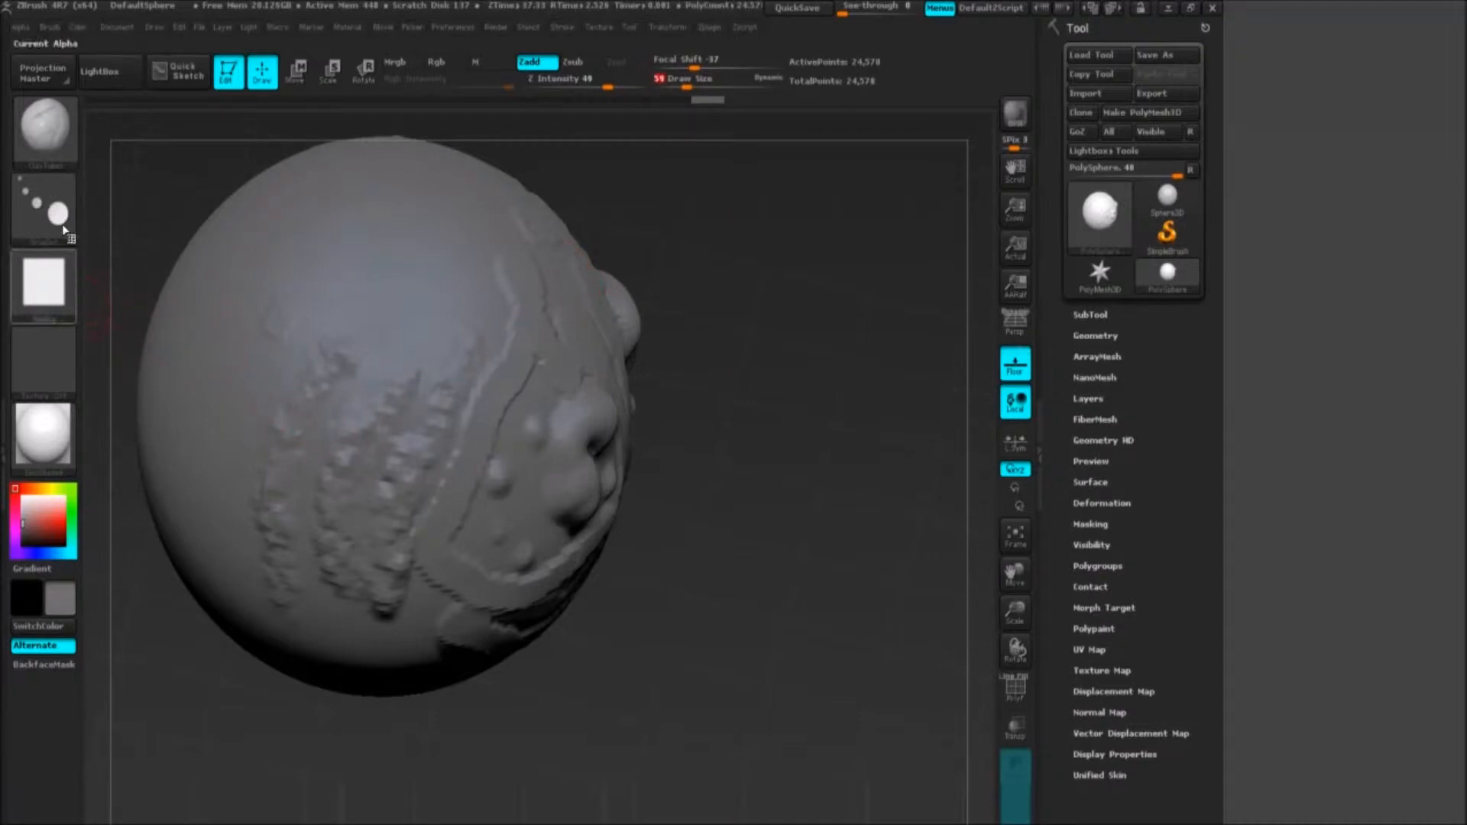
Step: Choose Alpha 25 with the DragRect stroke type and stamp a cracked imprint on the side of the sphere
left_click(43, 206)
left_click(259, 218)
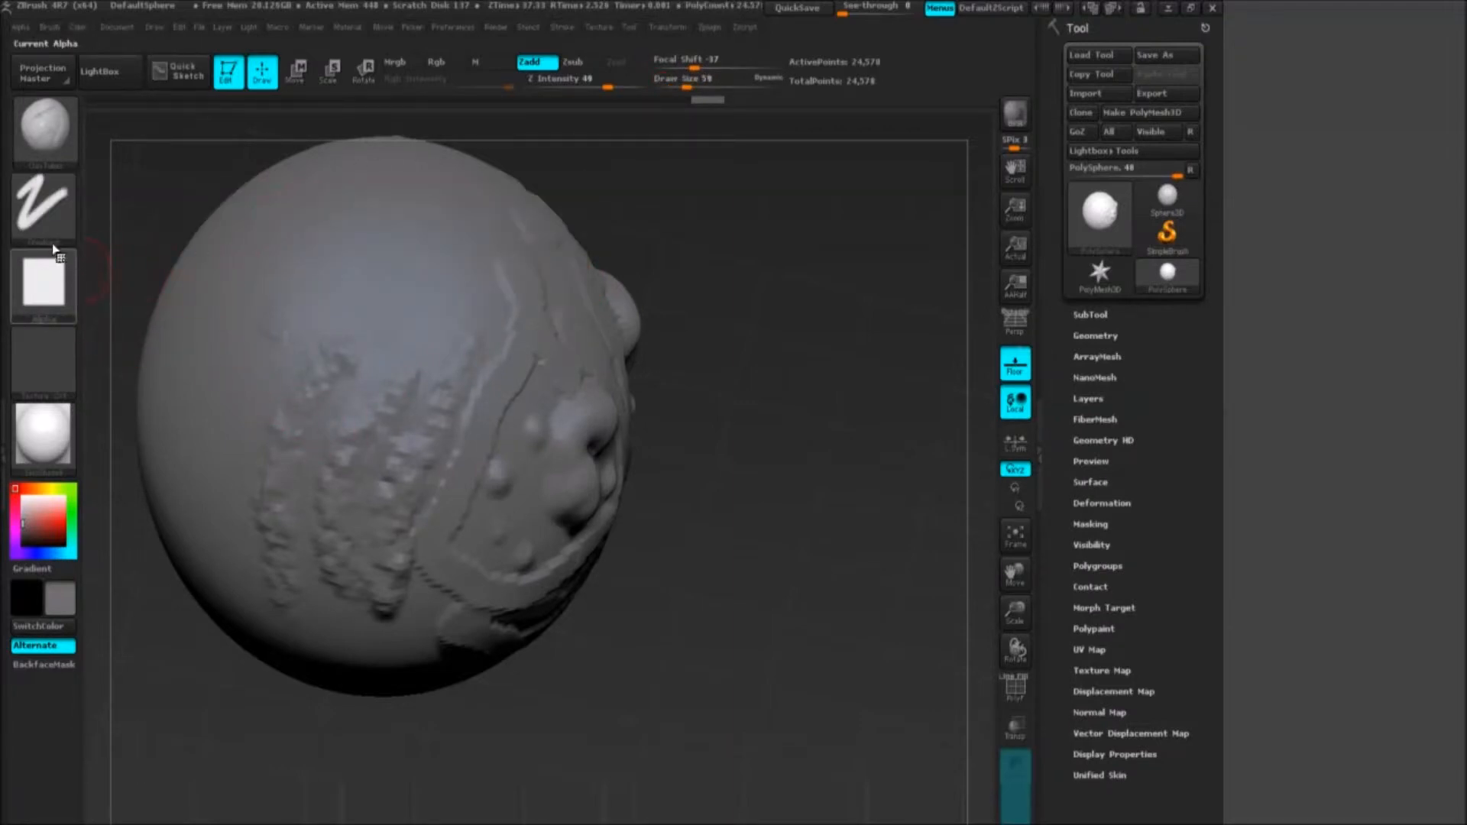
left_click(44, 283)
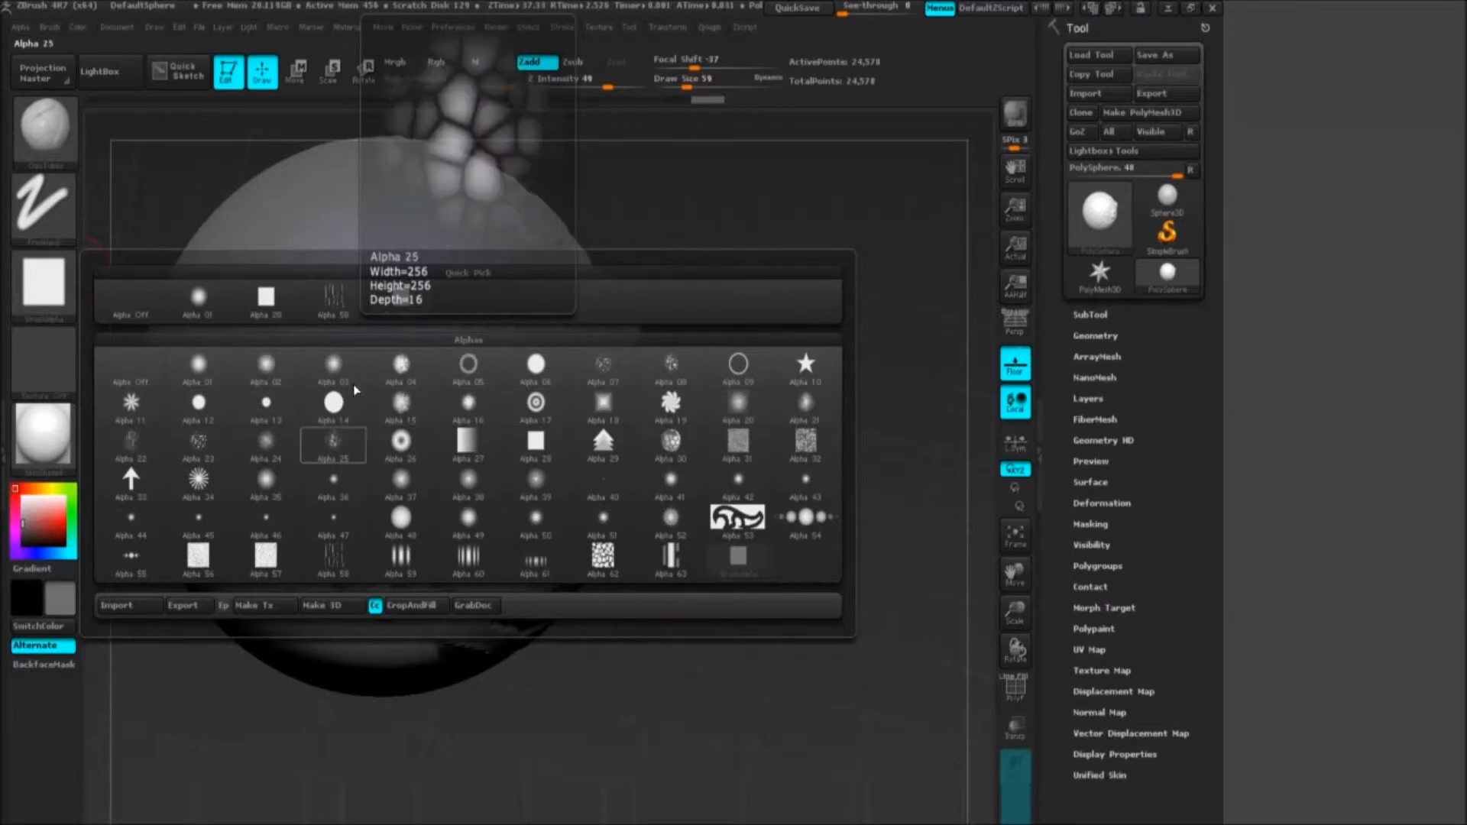
left_click(333, 442)
left_click(44, 202)
left_click(205, 220)
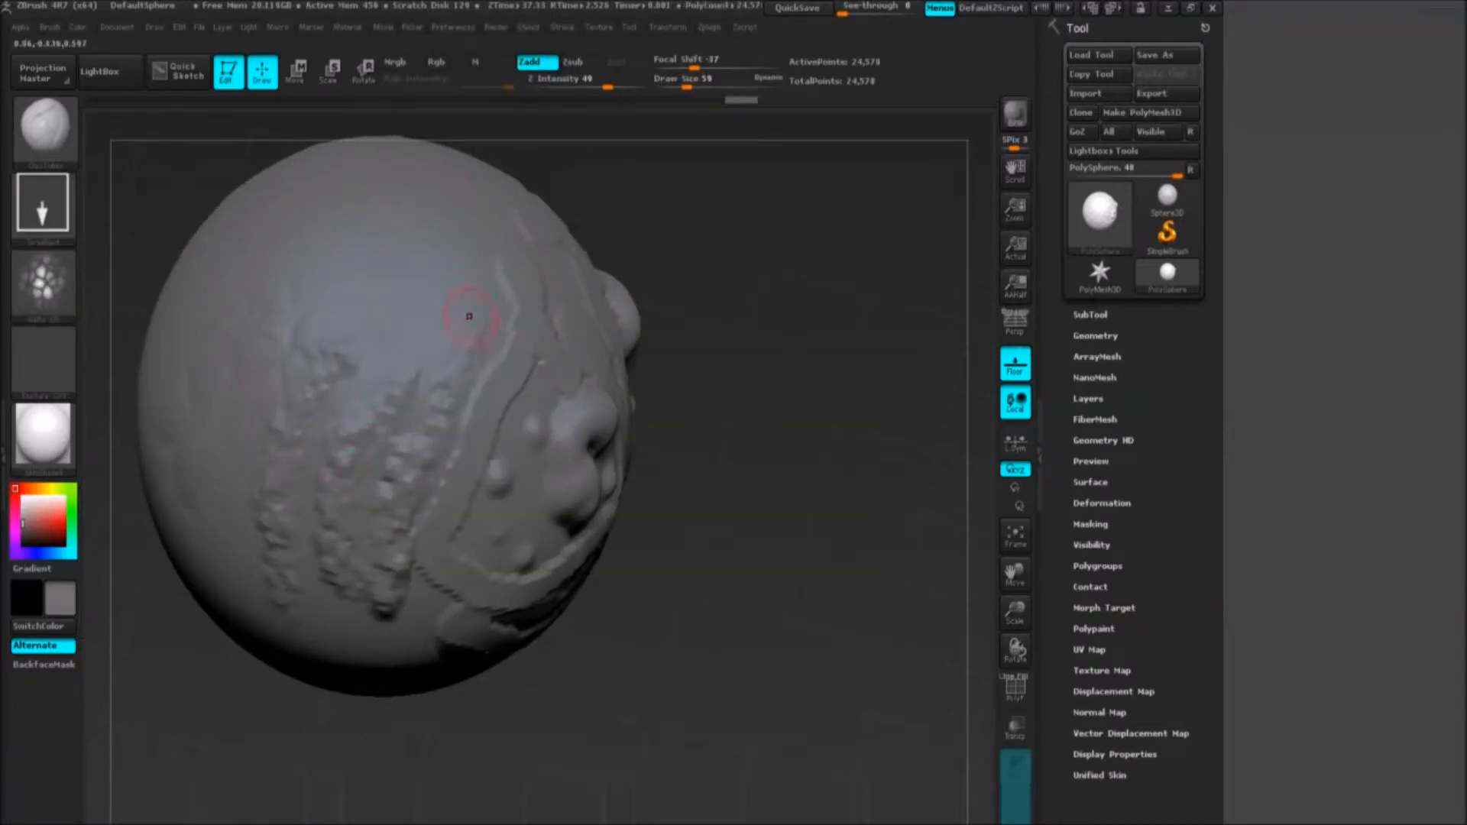
left_click_drag(675, 212, 672, 243)
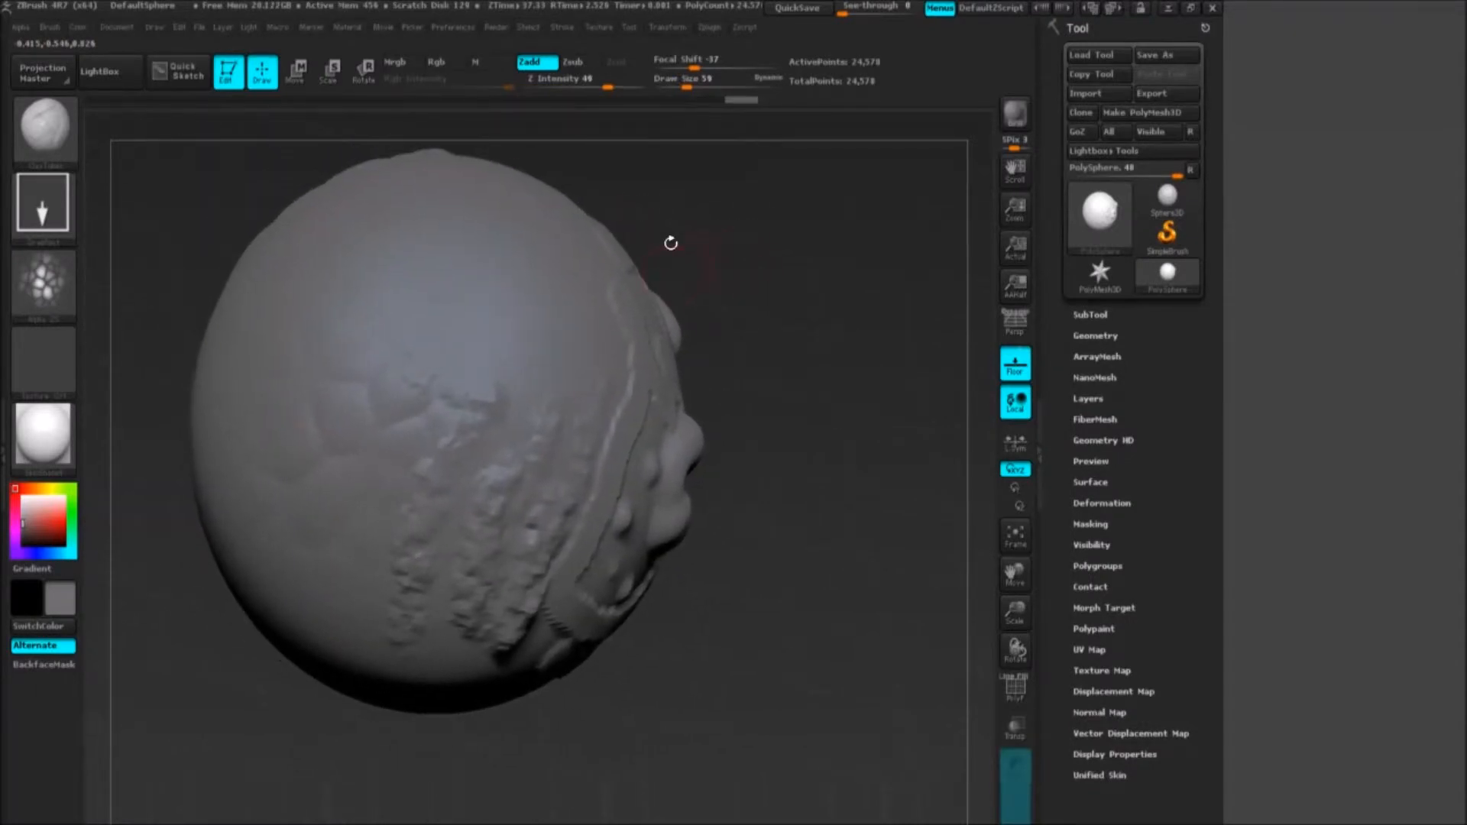
Step: Change the brush alpha back to the plain white square
left_click(61, 264)
left_click(70, 256)
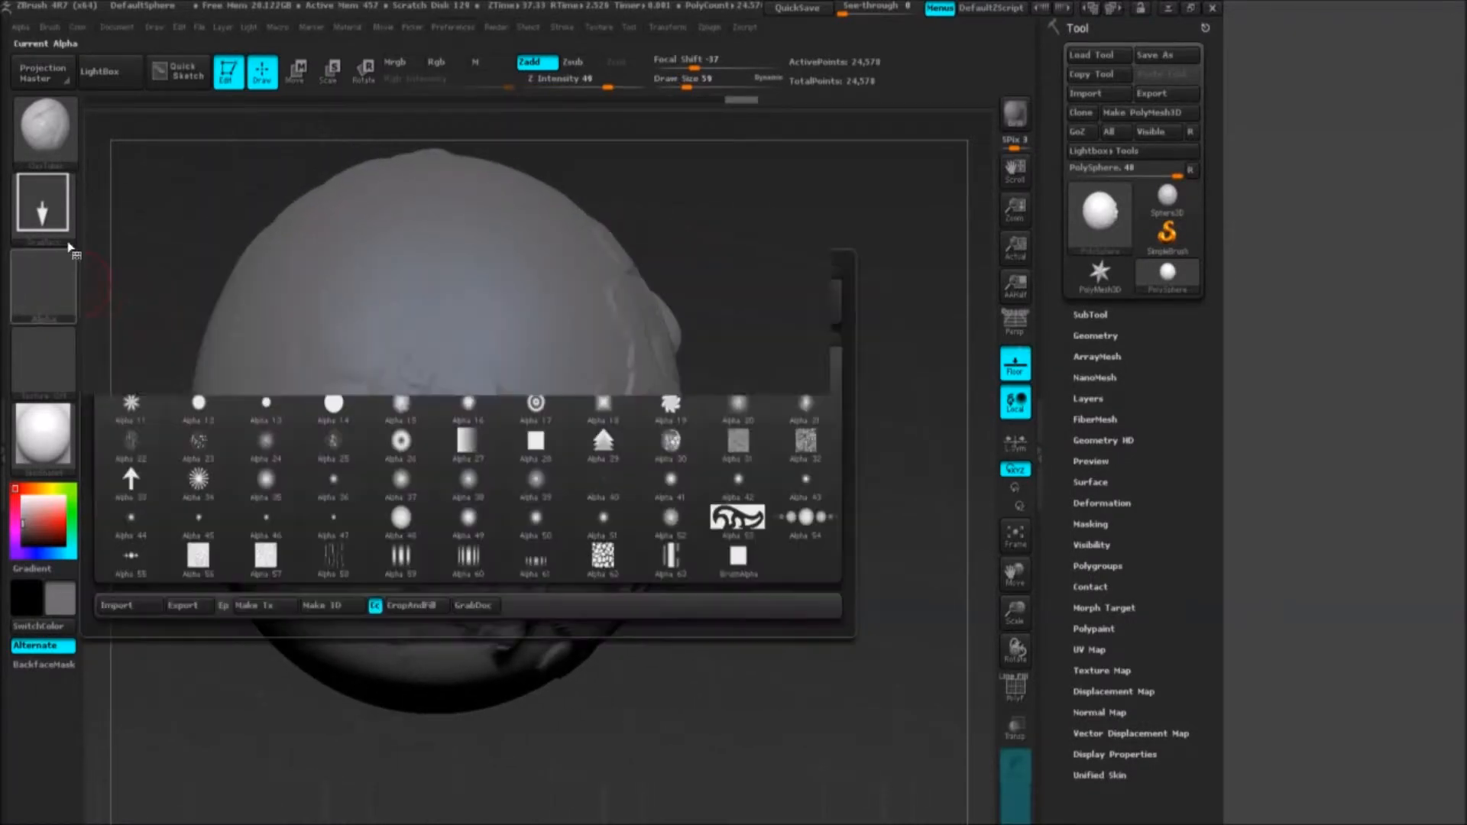
left_click(335, 298)
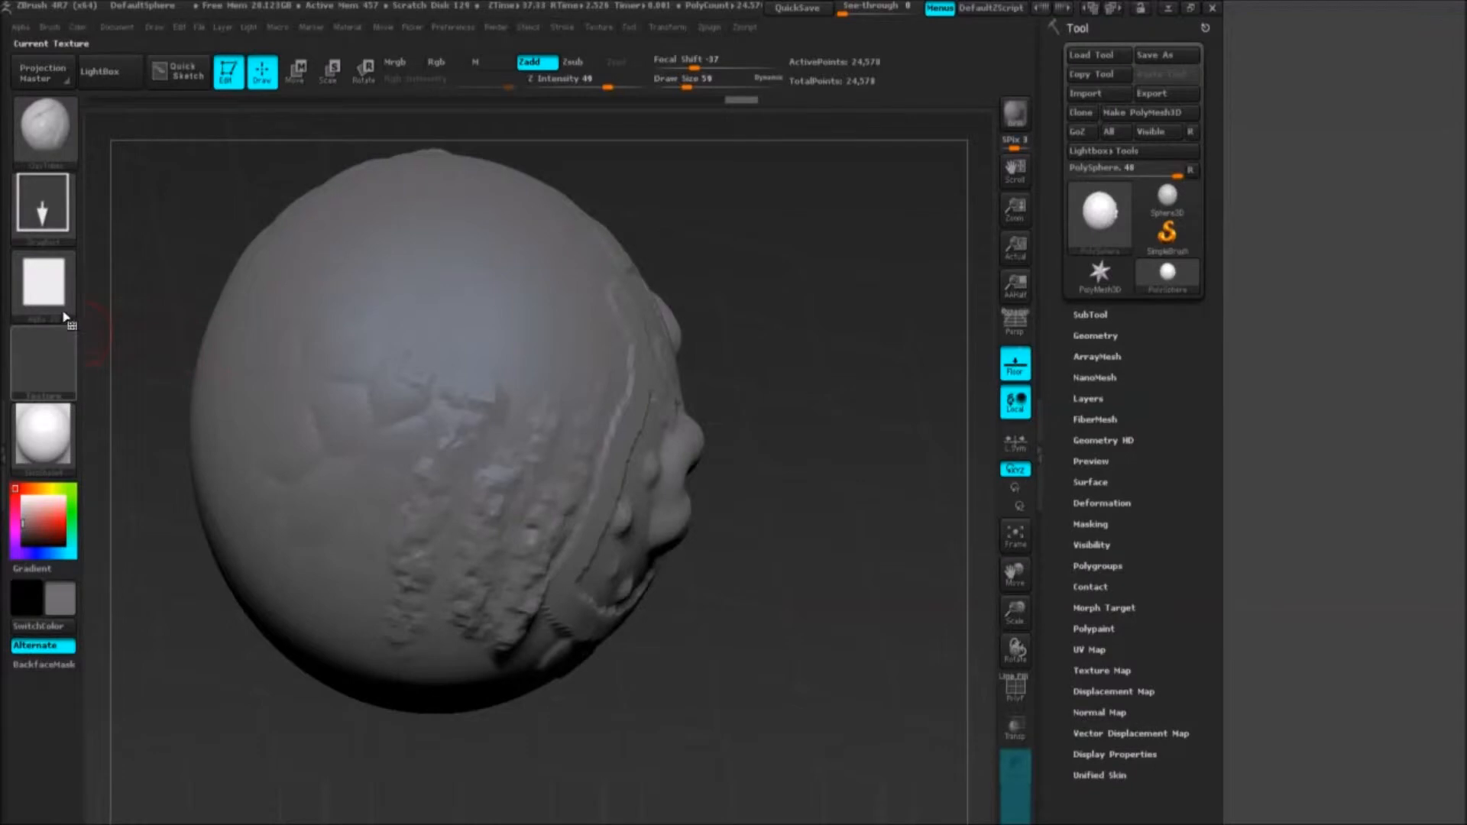
Step: Try the BrushTxtr texture on the brush and turn the texture off again
left_click(44, 359)
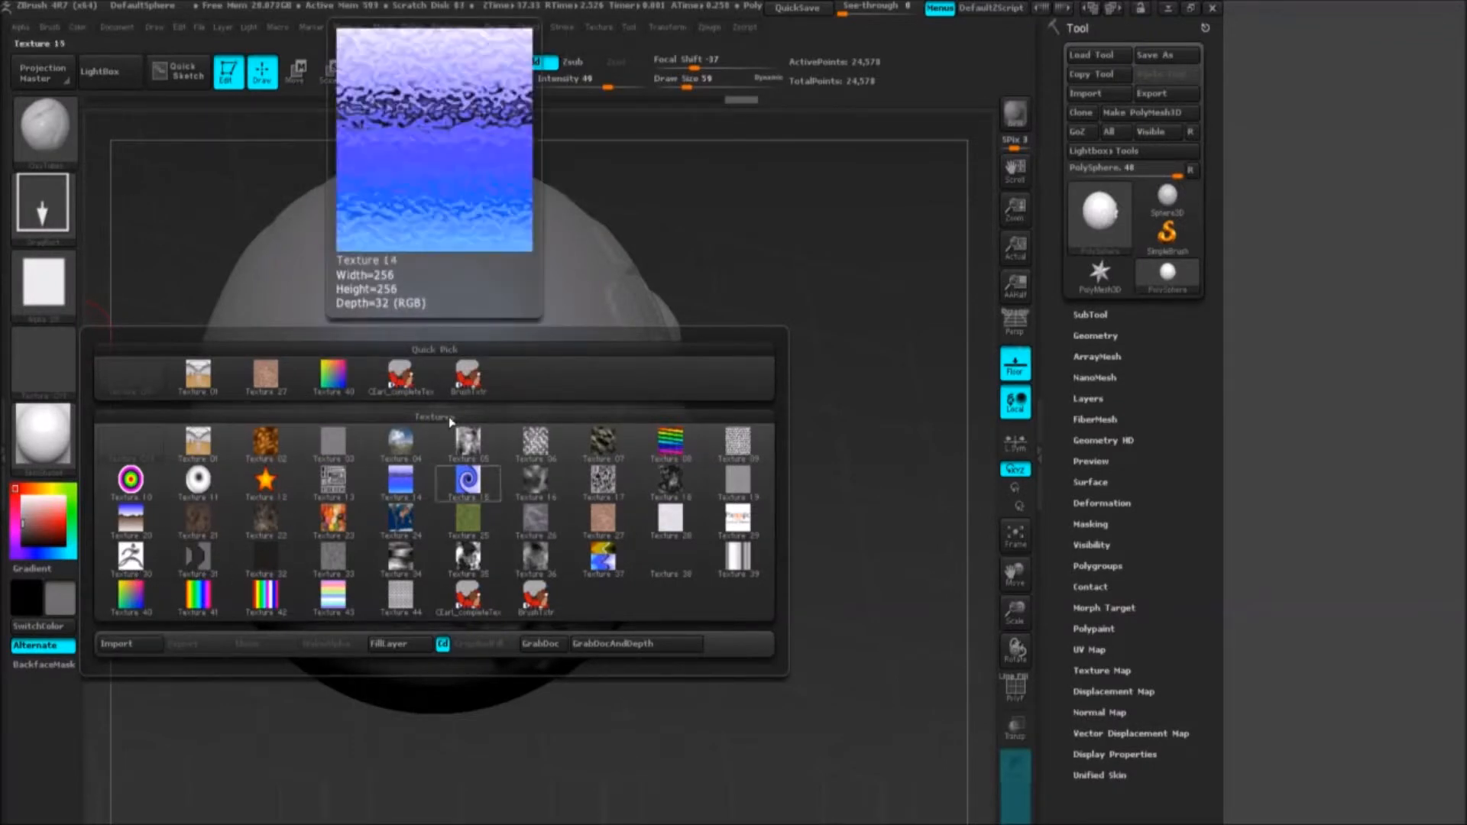
left_click(468, 376)
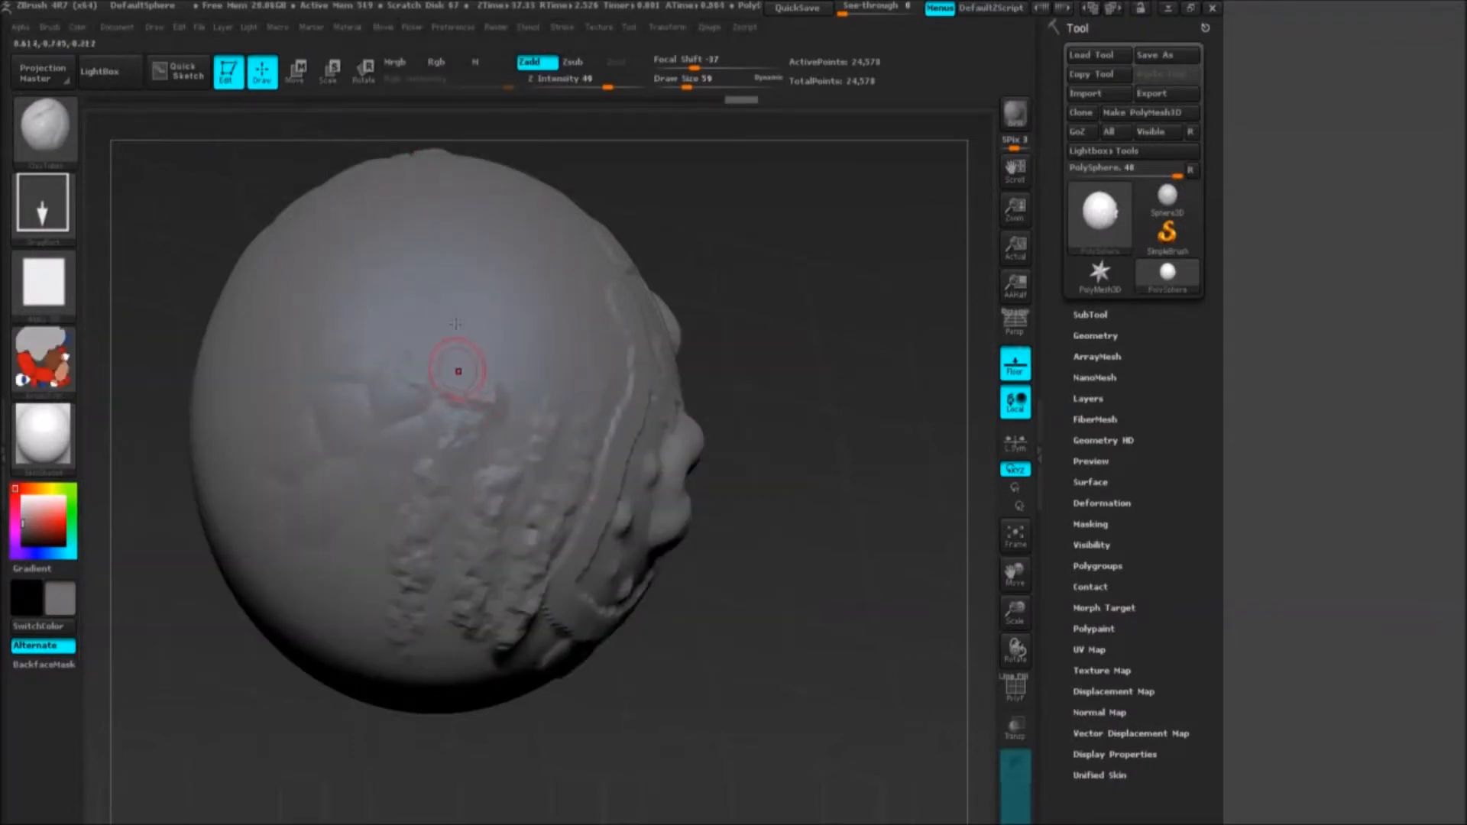
left_click_drag(716, 220, 478, 363)
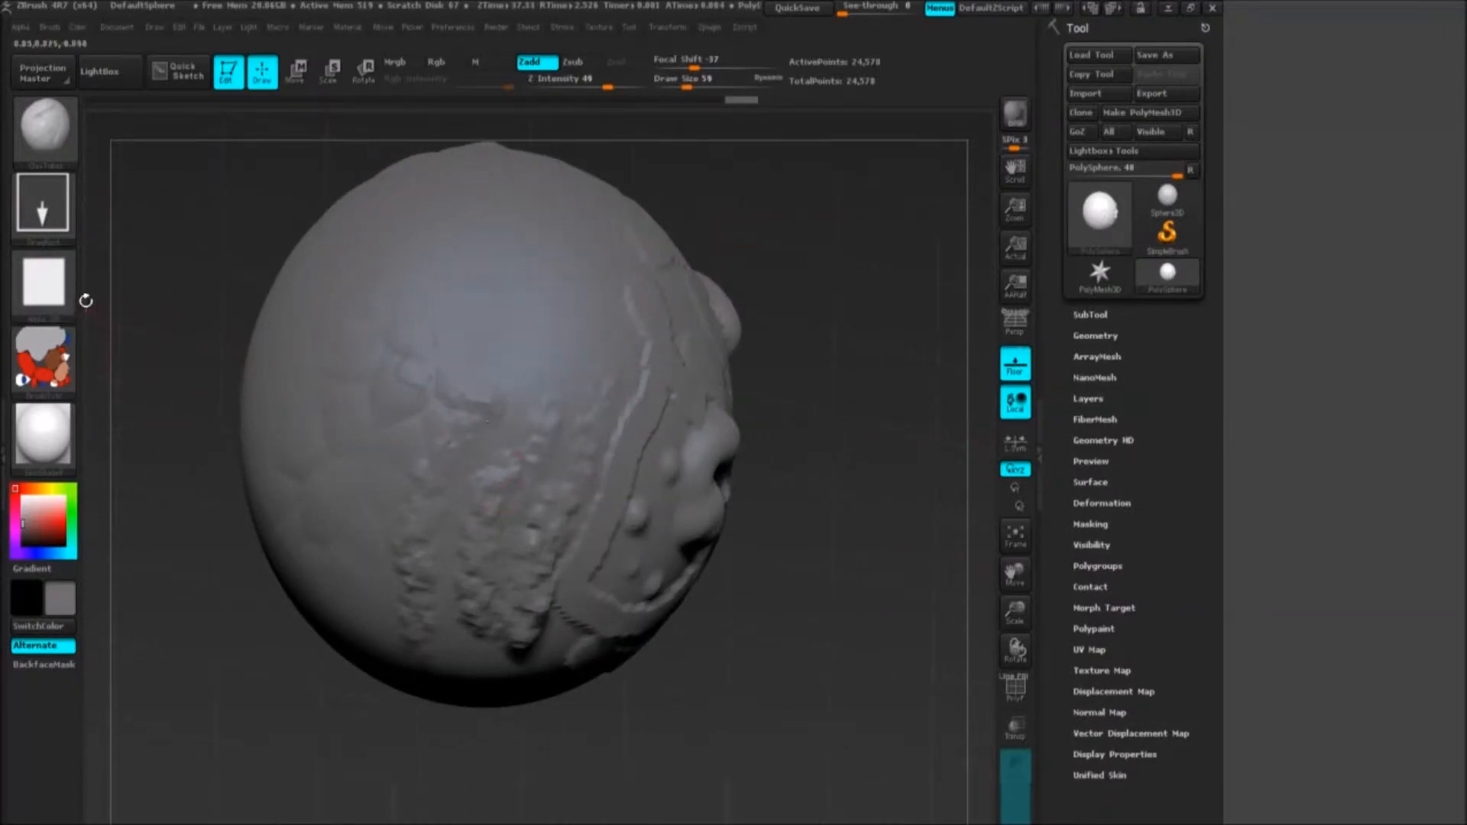
left_click(44, 357)
left_click(158, 386)
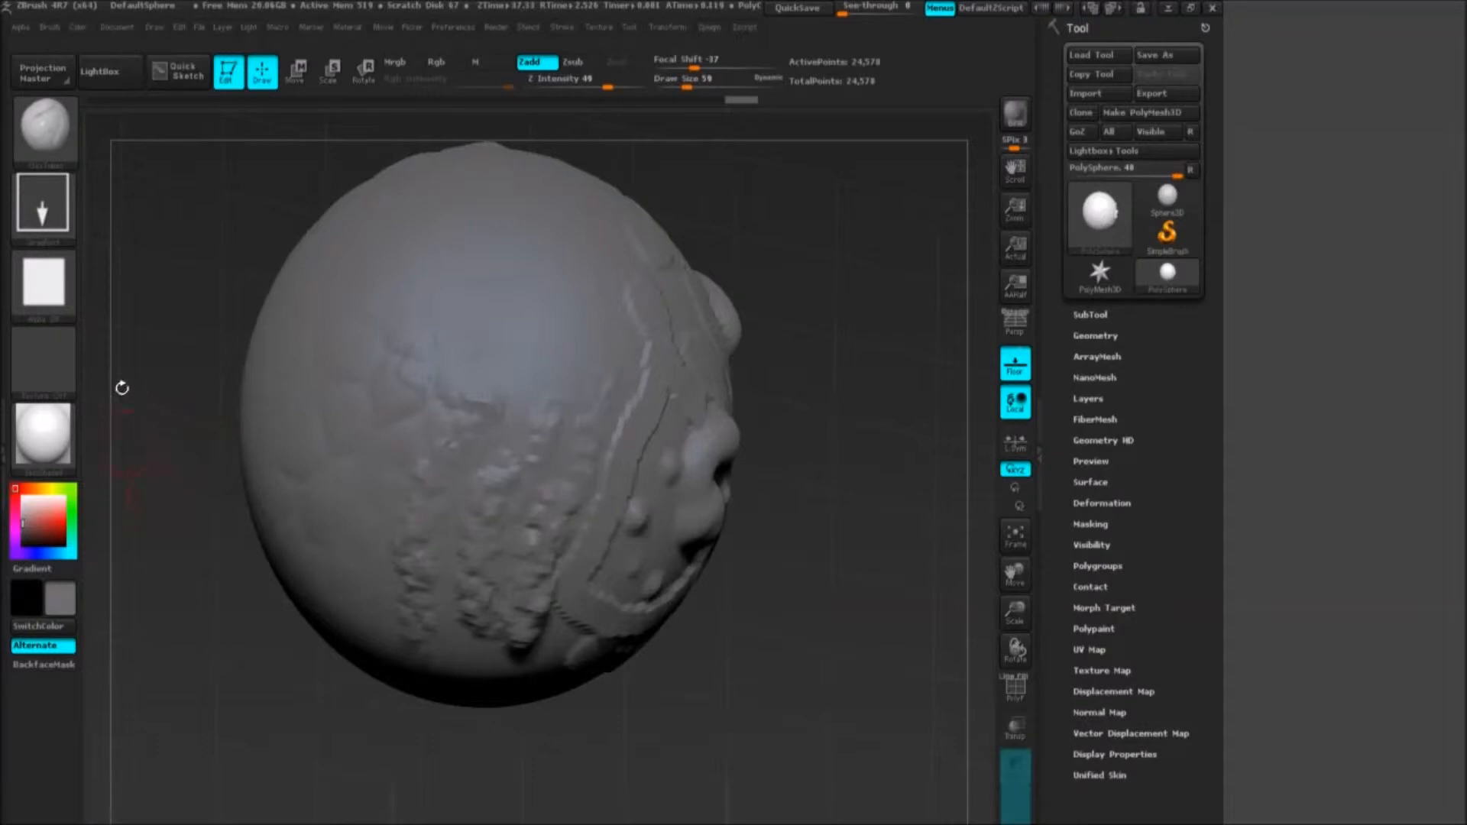
Step: Try the MatCap Red Wax material on the sphere with the main colour set to white
left_click(44, 433)
left_click(201, 439)
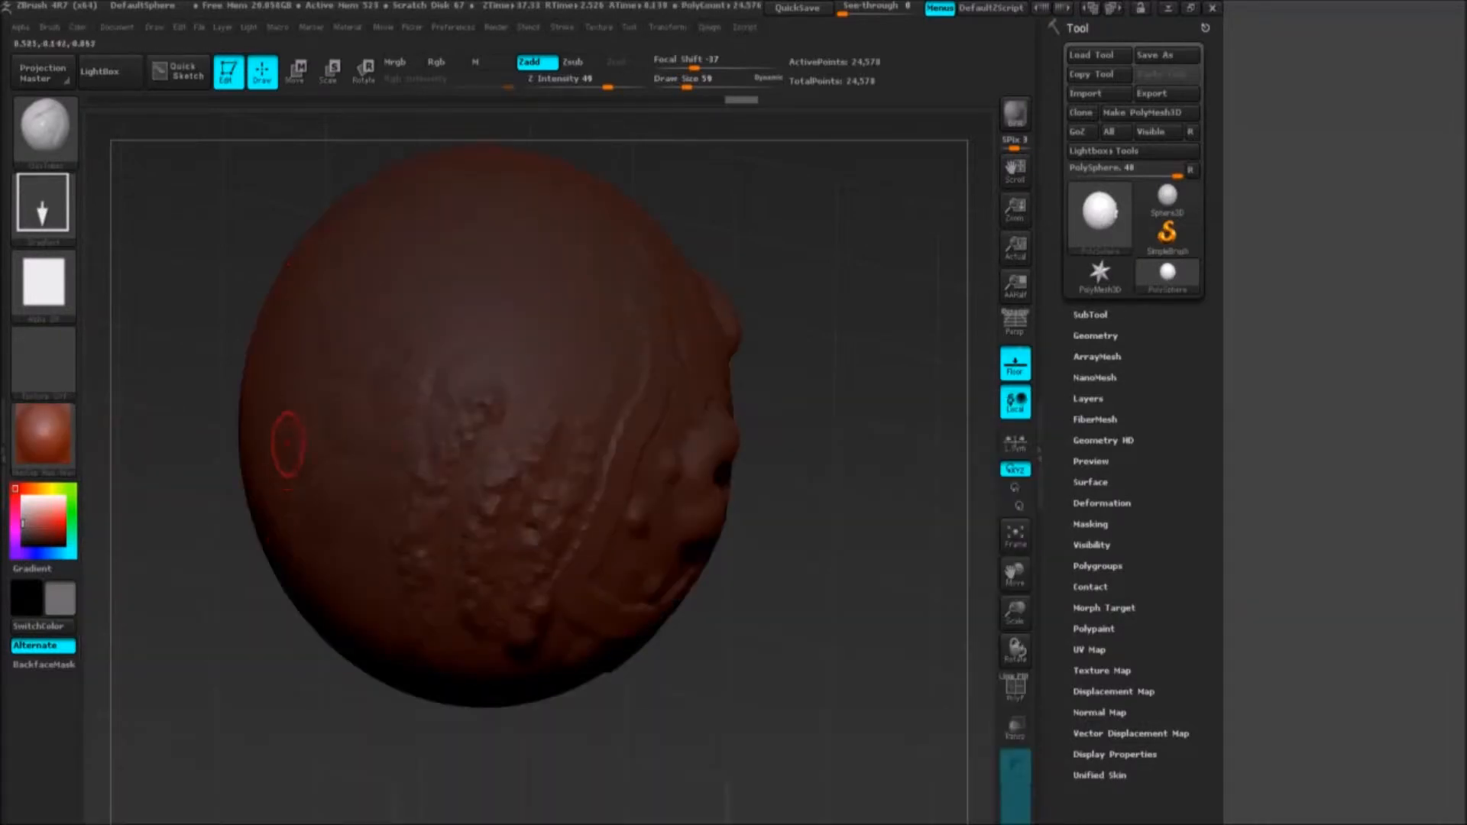
left_click_drag(47, 508, 24, 494)
left_click_drag(215, 256, 306, 244)
Step: Try the ReflectRed material on the sphere and view its reflections from the front
left_click(45, 408)
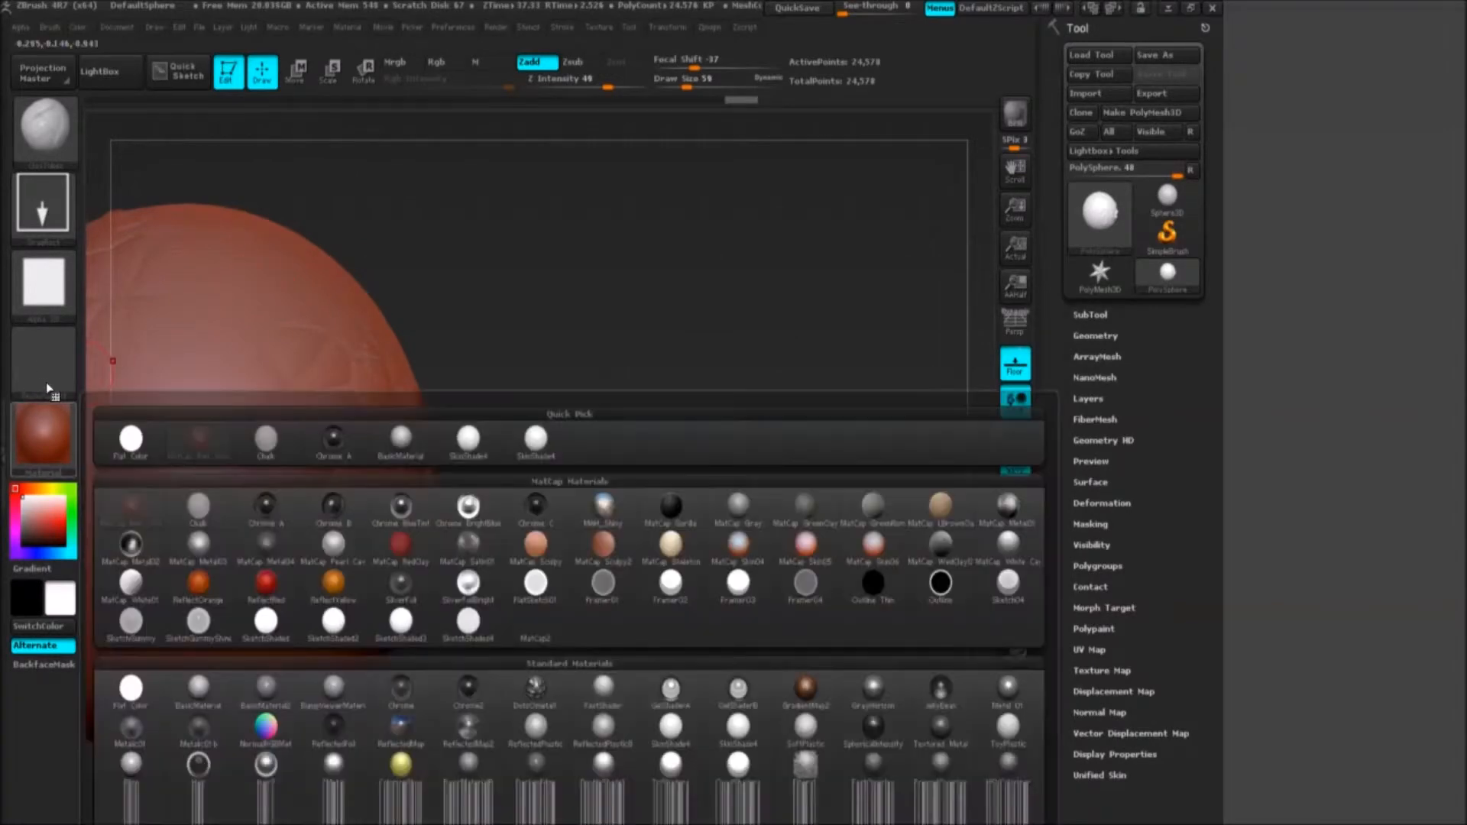
left_click(266, 582)
left_click_drag(528, 301, 541, 249)
mouse_move(787, 285)
left_mouse_down()
mouse_move(747, 344)
mouse_move(763, 358)
mouse_move(733, 240)
mouse_move(709, 227)
mouse_move(726, 280)
mouse_move(773, 271)
mouse_move(752, 277)
left_mouse_up()
Step: Apply the SkinShade4 material to the sphere
left_click(57, 424)
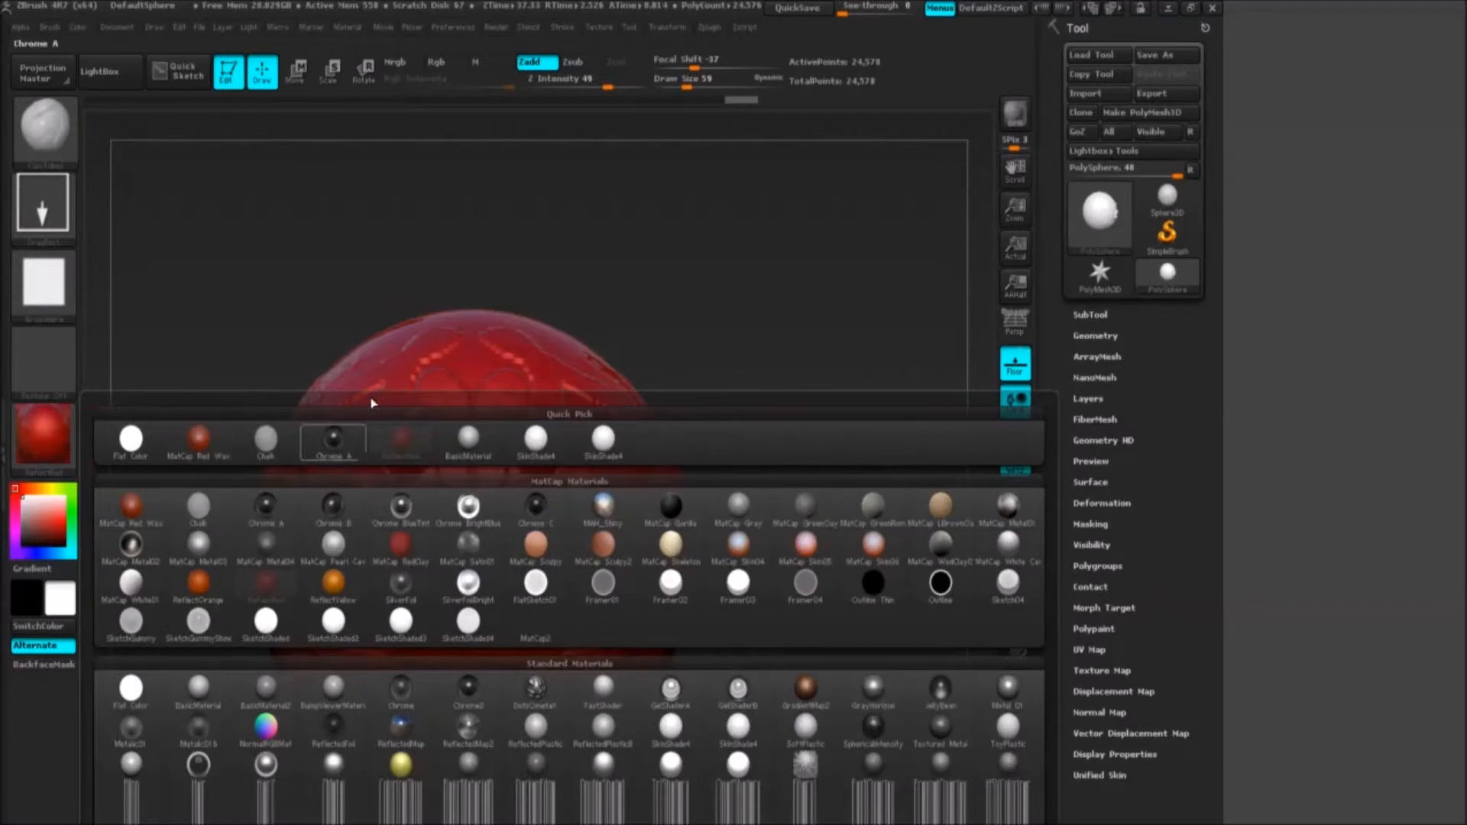
left_click(603, 440)
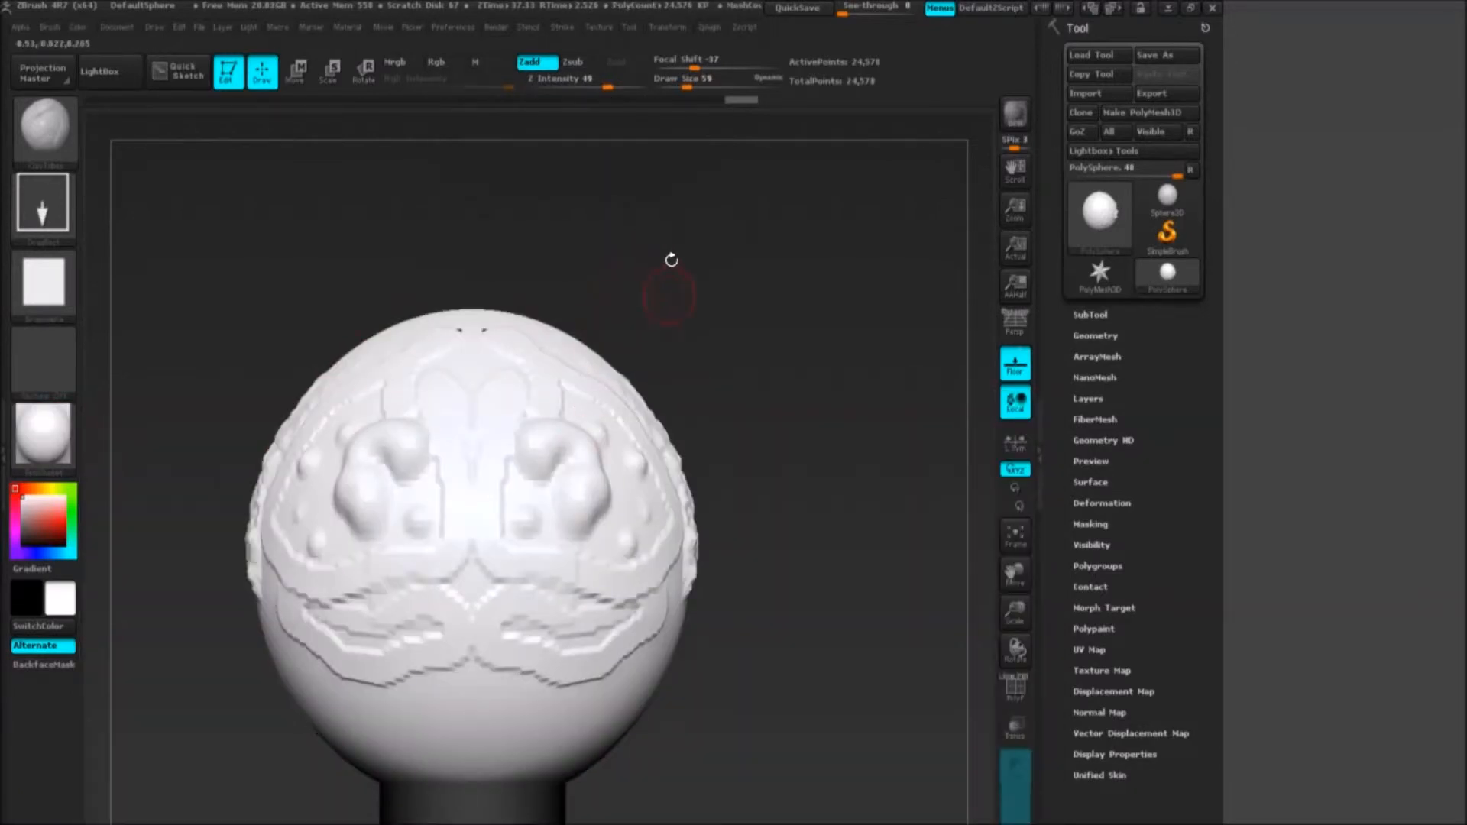
left_click_drag(671, 259, 652, 256)
Step: Try orange, green, teal and yellow as the main colour of the sphere
left_click(59, 512)
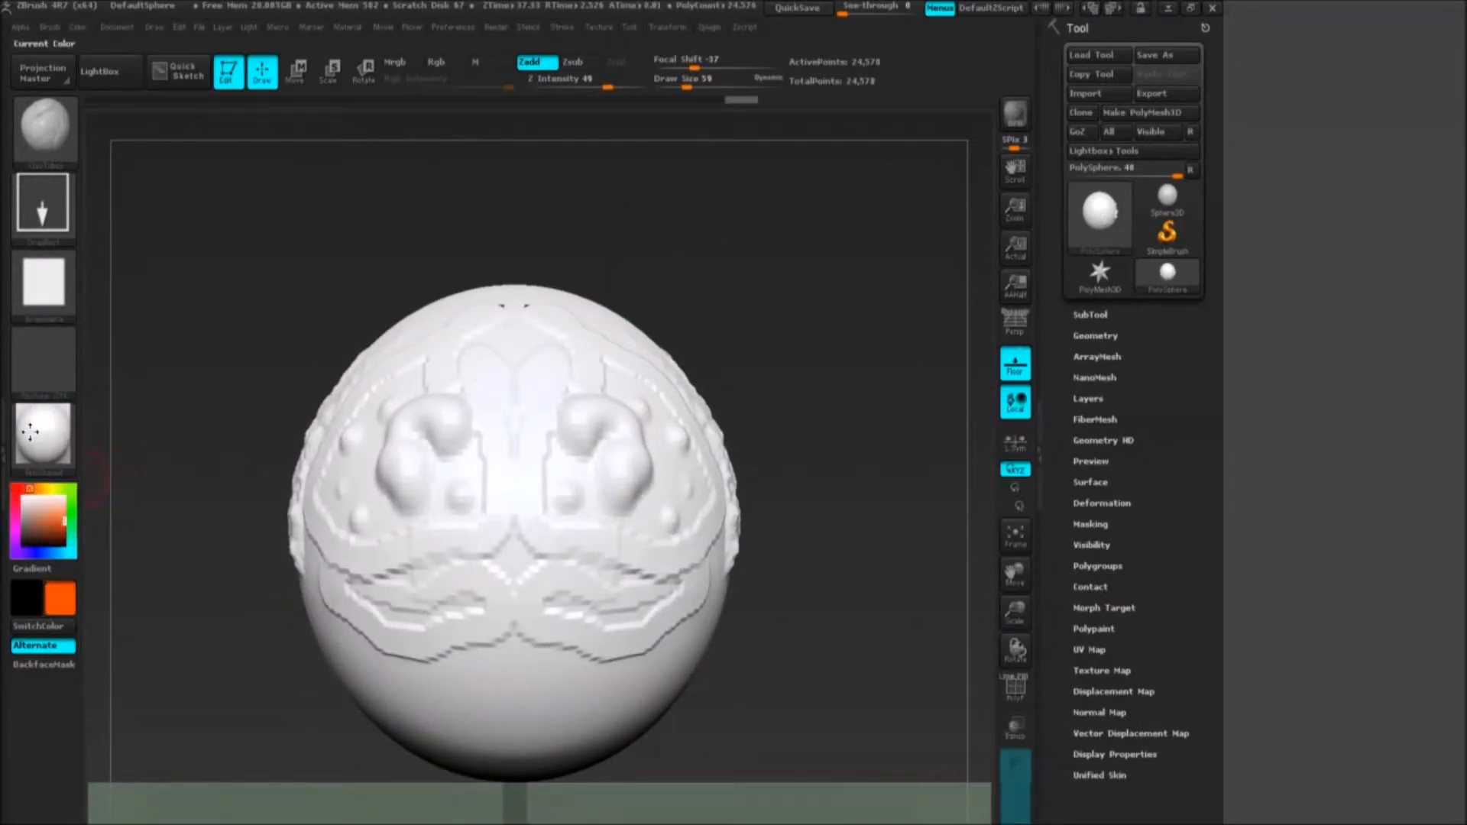
left_click(71, 506)
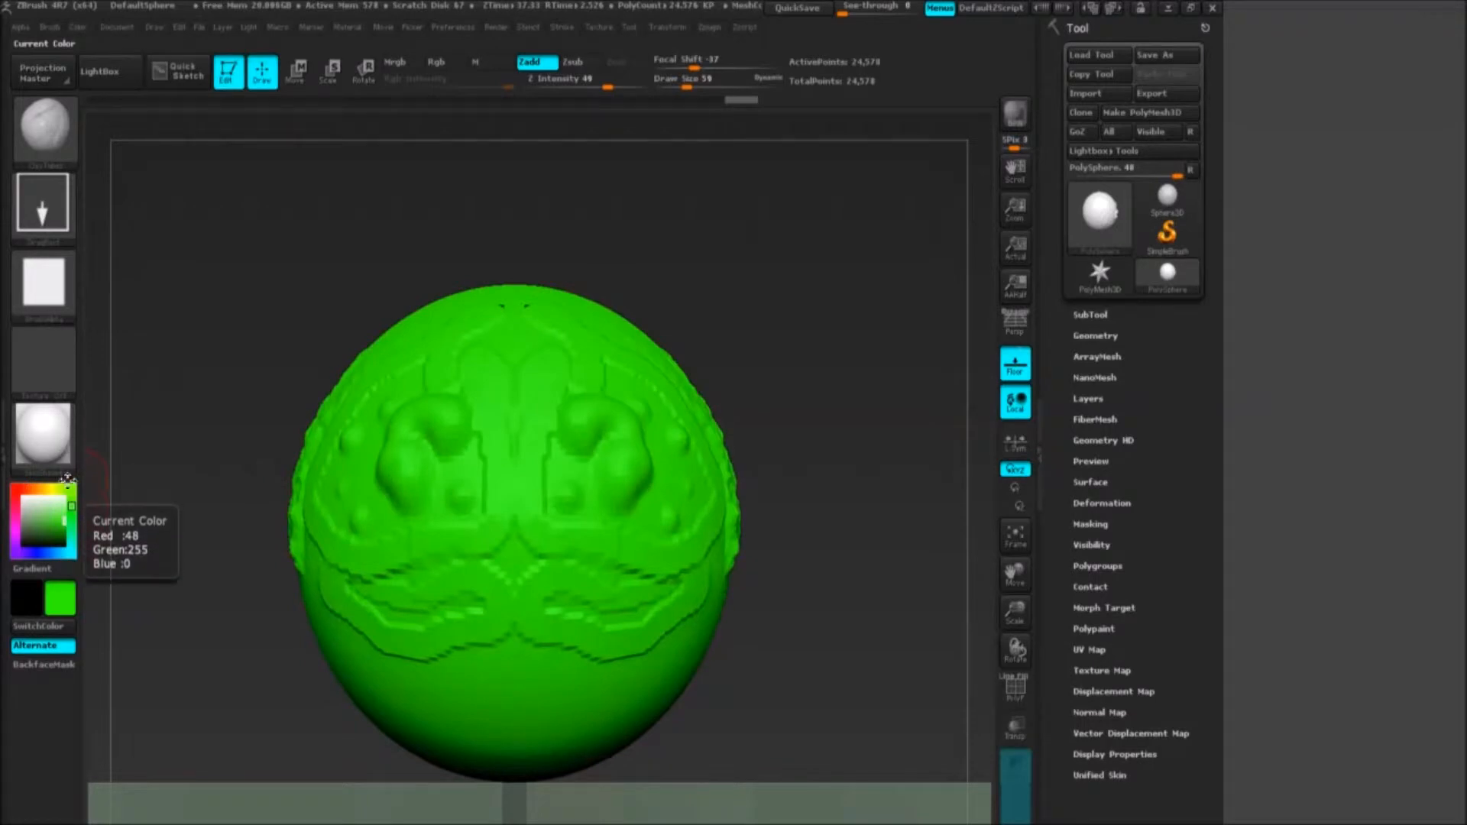
left_click(71, 551)
left_click(45, 524)
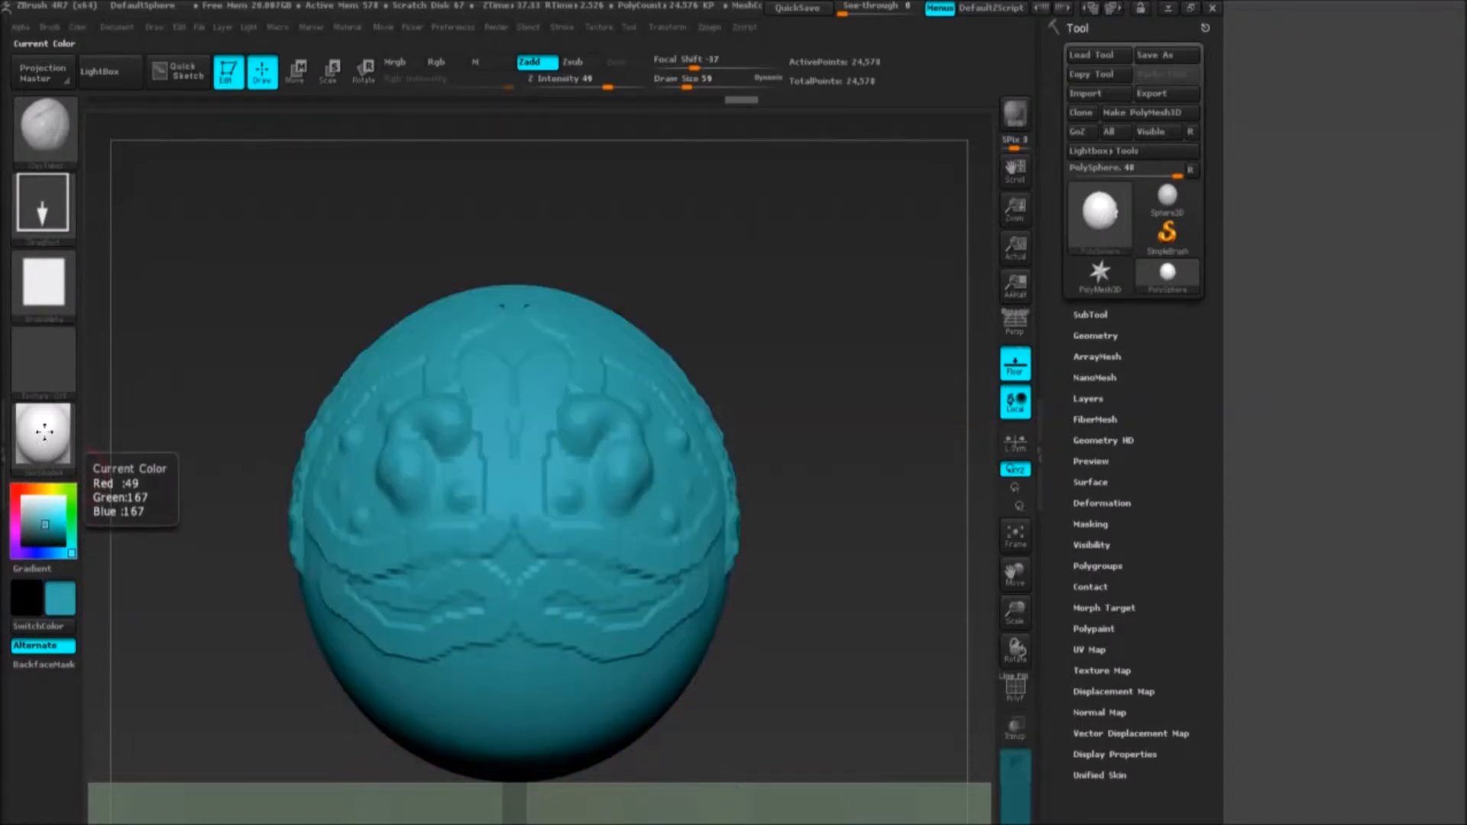
left_click(47, 488)
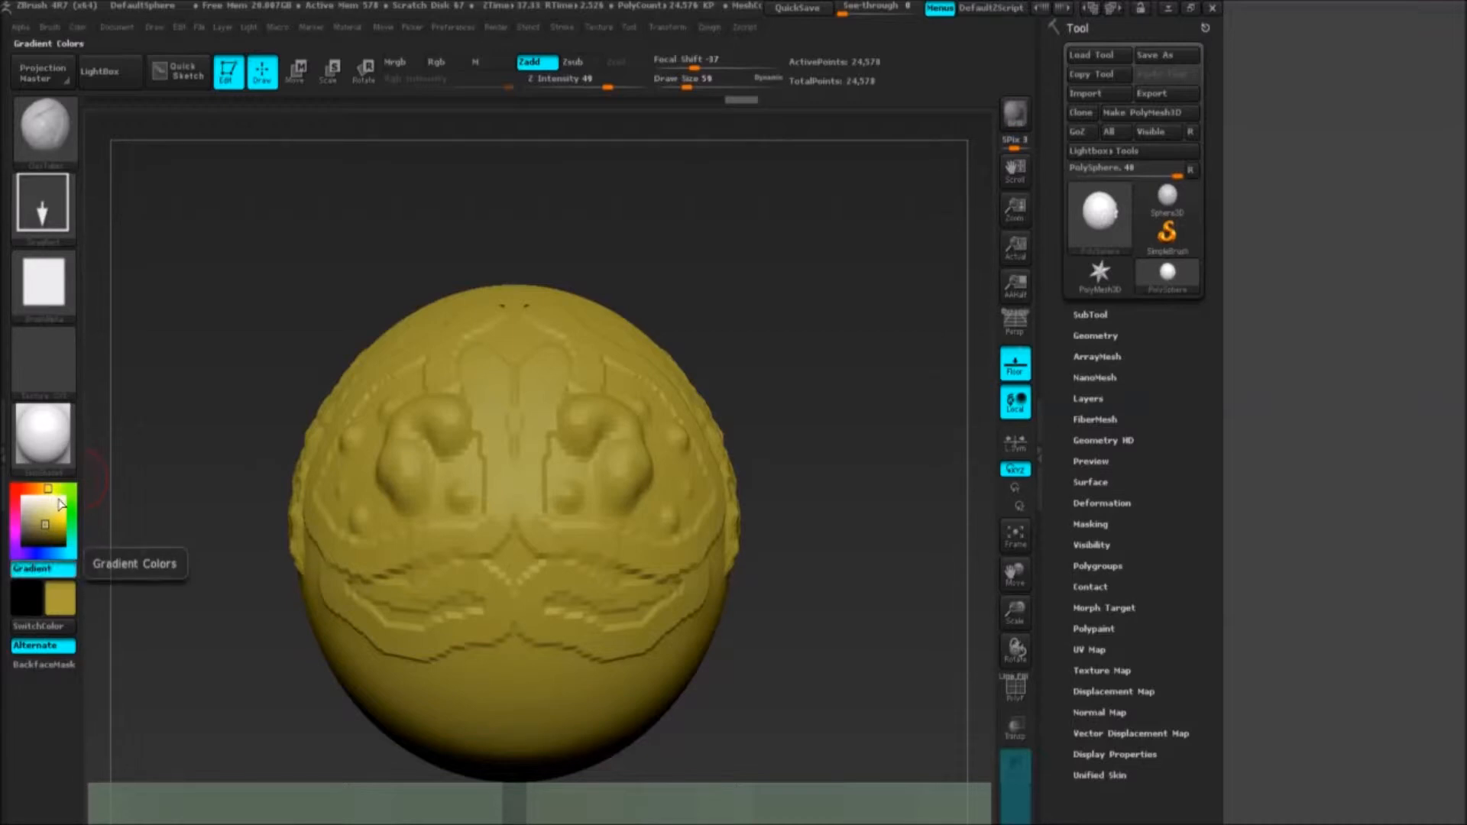
Step: Swap the main and secondary colours back and forth between yellow and black
key("v")
key("v")
key("v")
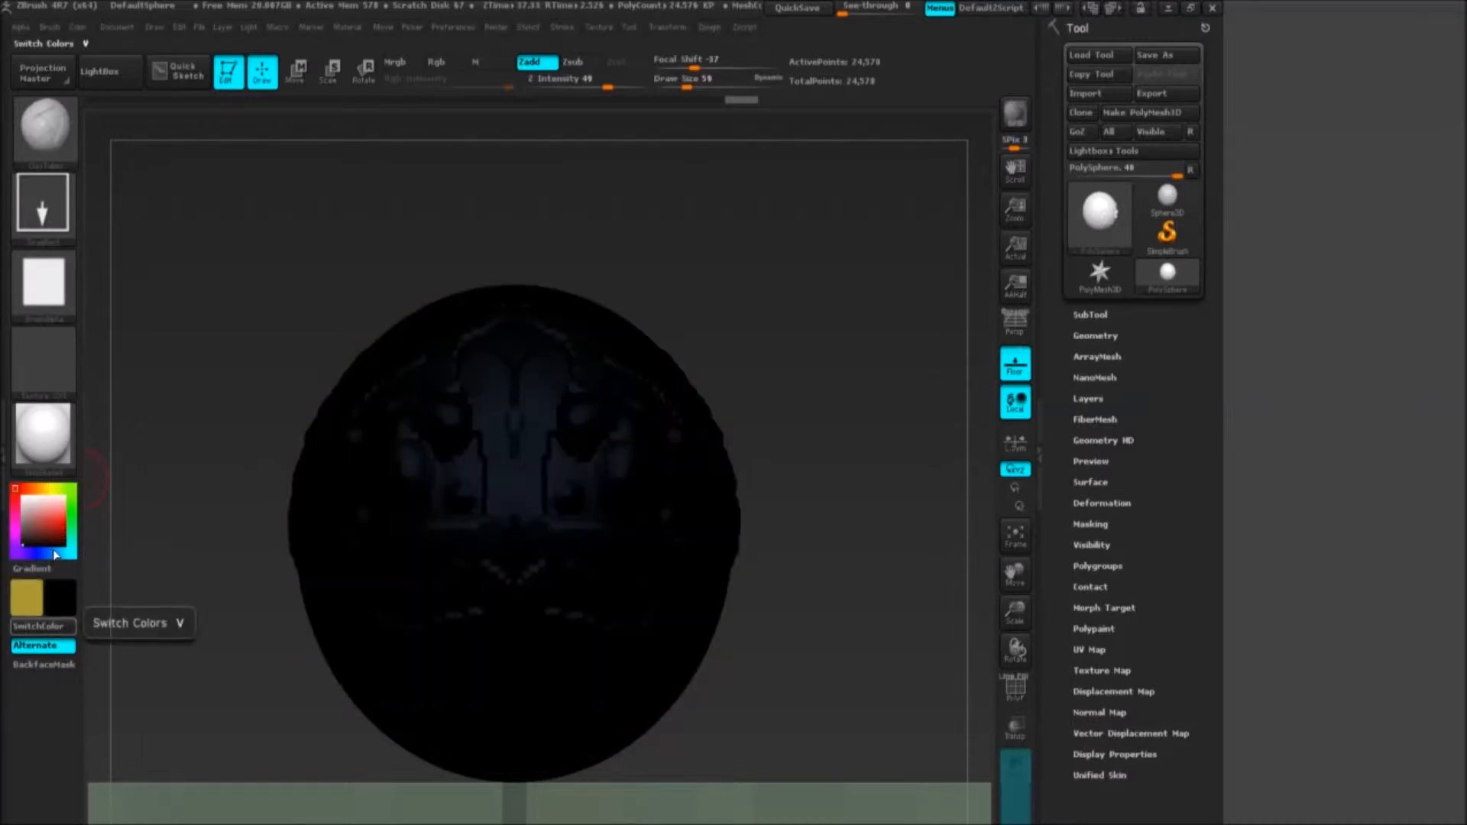
key("v")
key("v")
key("v")
key("v")
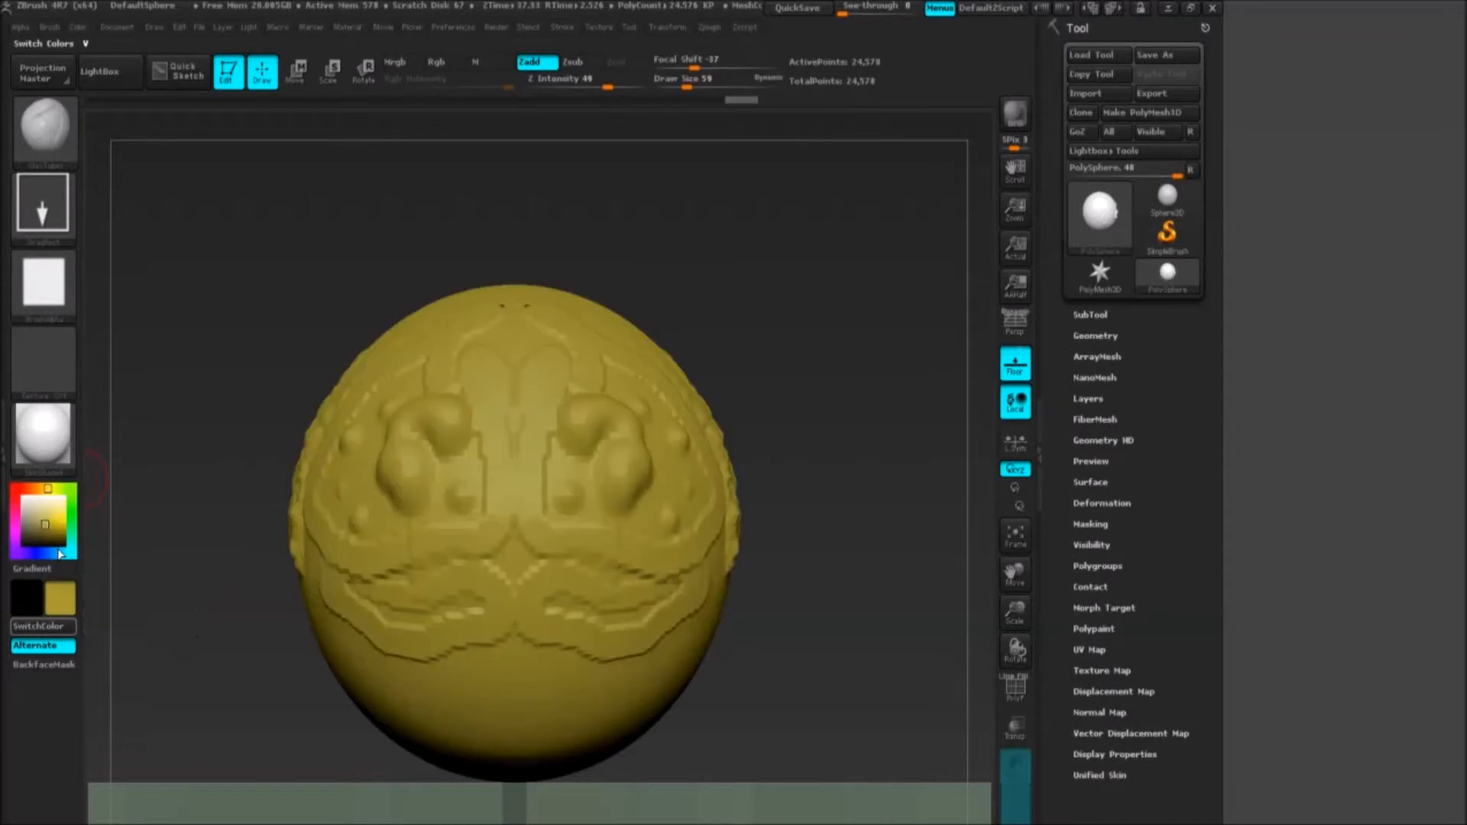
key("v")
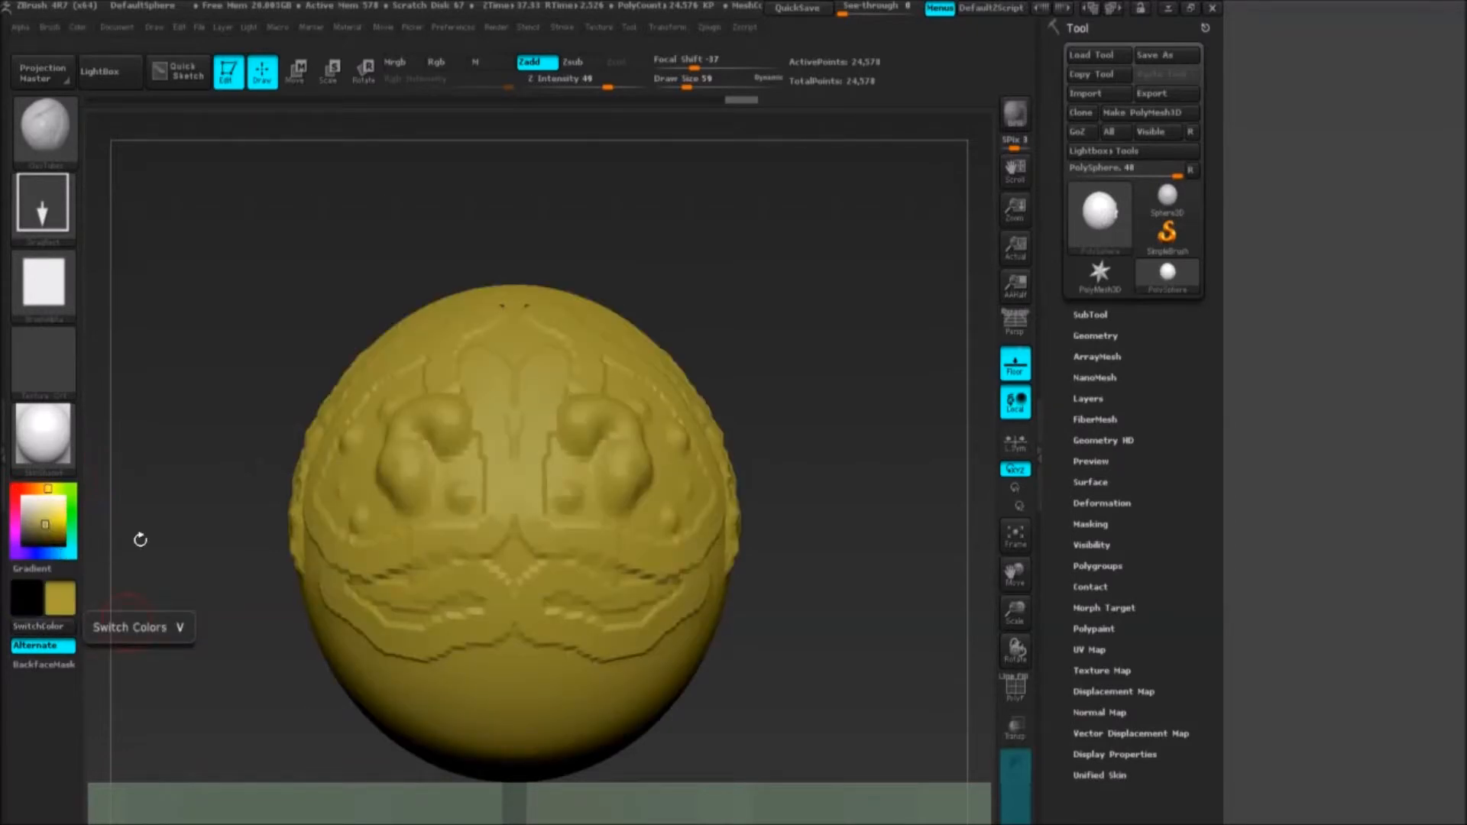
Step: Change the main colour of the sphere to red
mouse_move(707, 223)
left_mouse_down()
mouse_move(727, 230)
mouse_move(90, 443)
left_mouse_up()
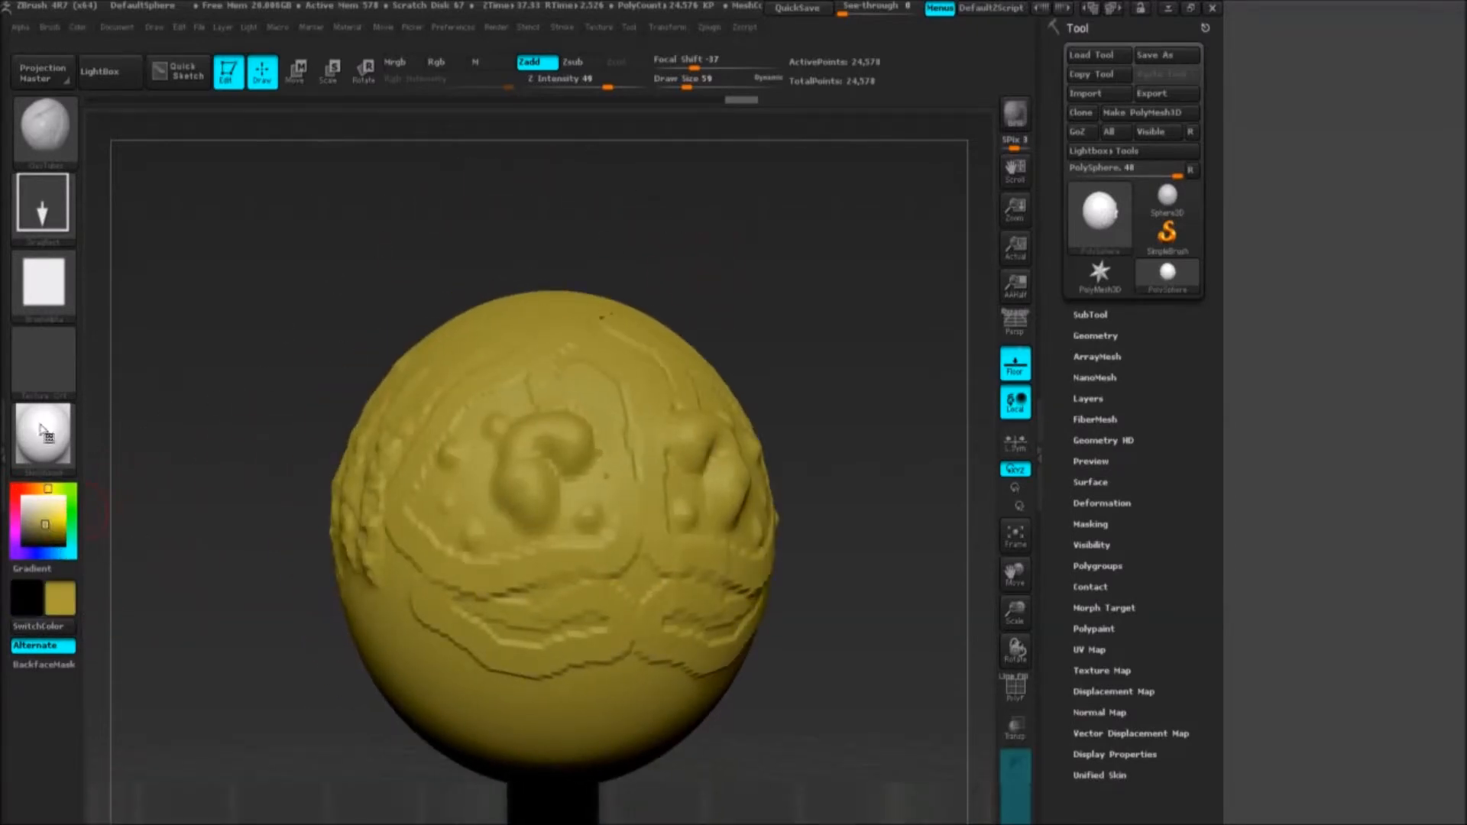
left_click(16, 489)
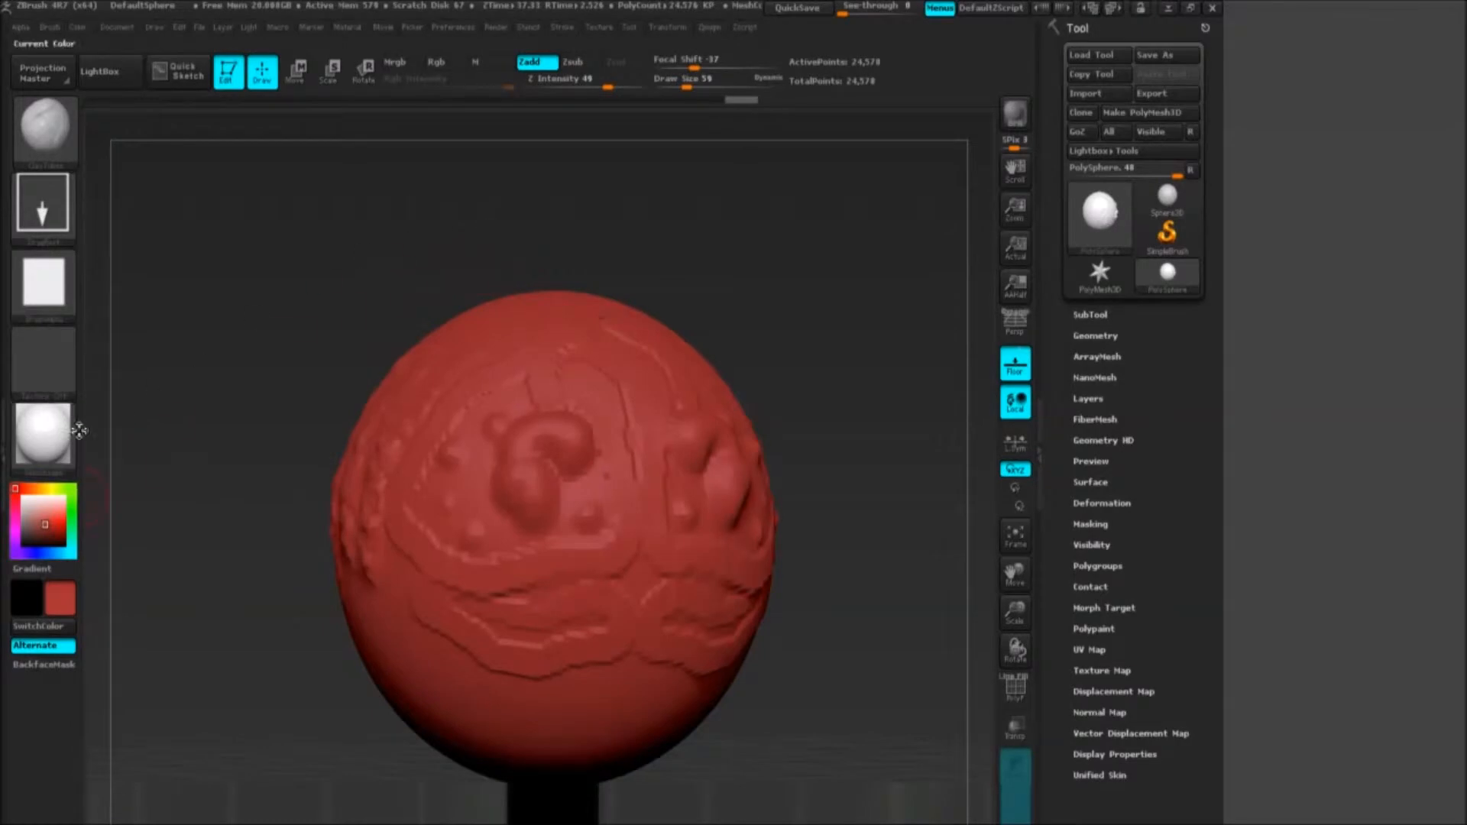
left_click_drag(675, 218, 731, 175)
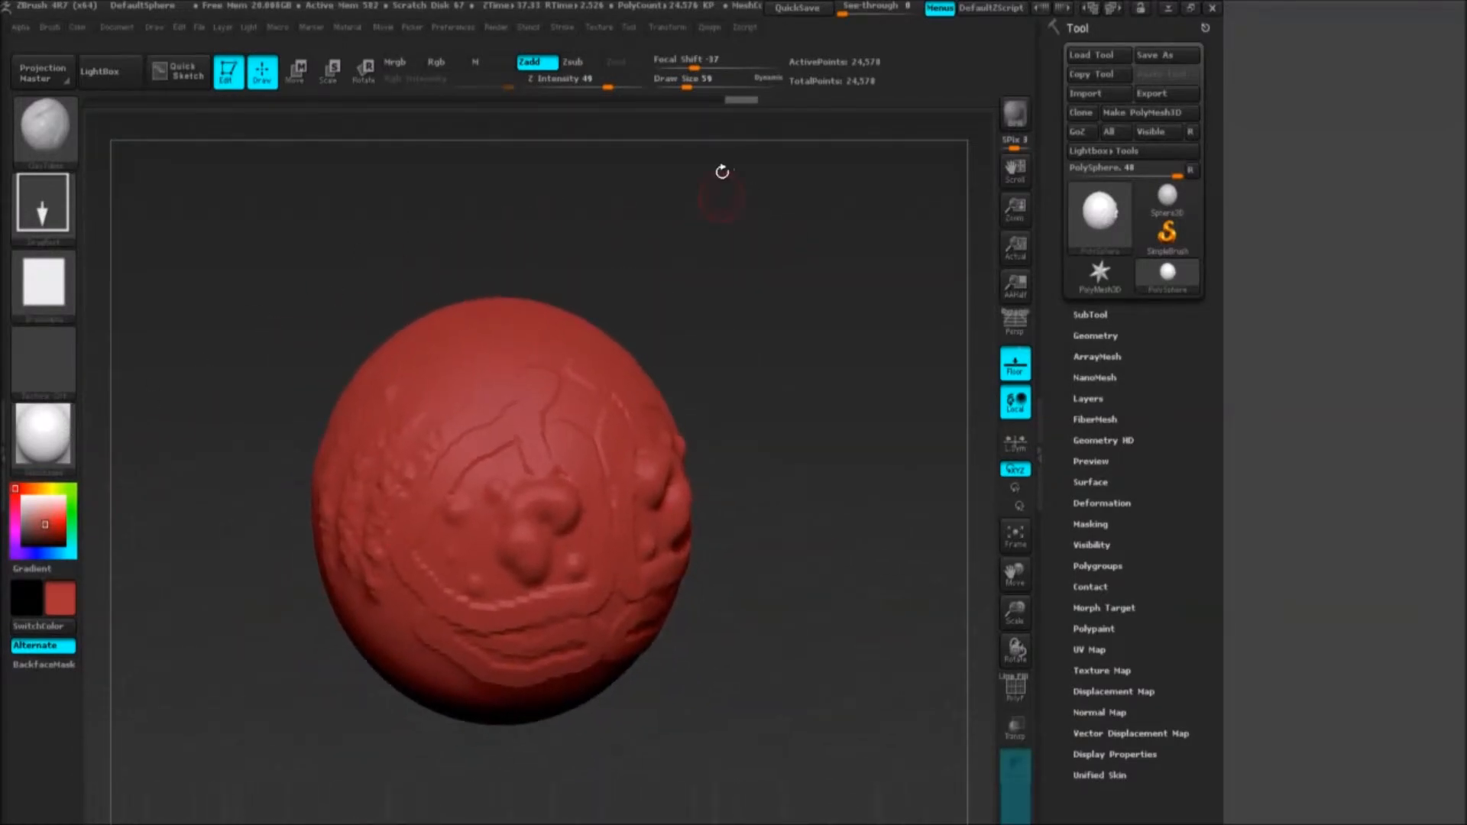
Step: Switch the stroke type to FreeHand and sculpt a curved raised clay ridge on the upper side of the sphere
left_click_drag(731, 175, 566, 257)
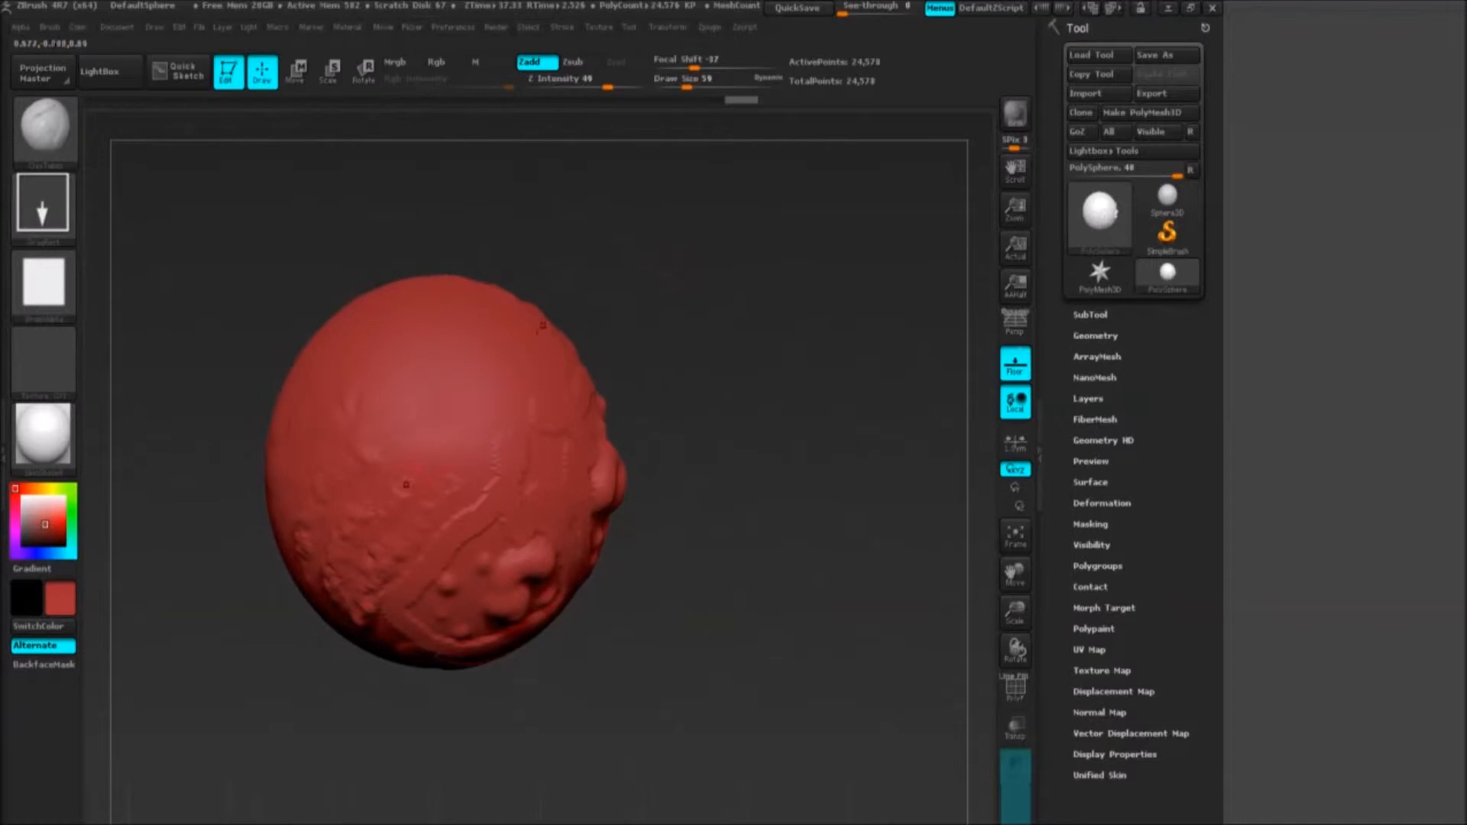
left_click(43, 202)
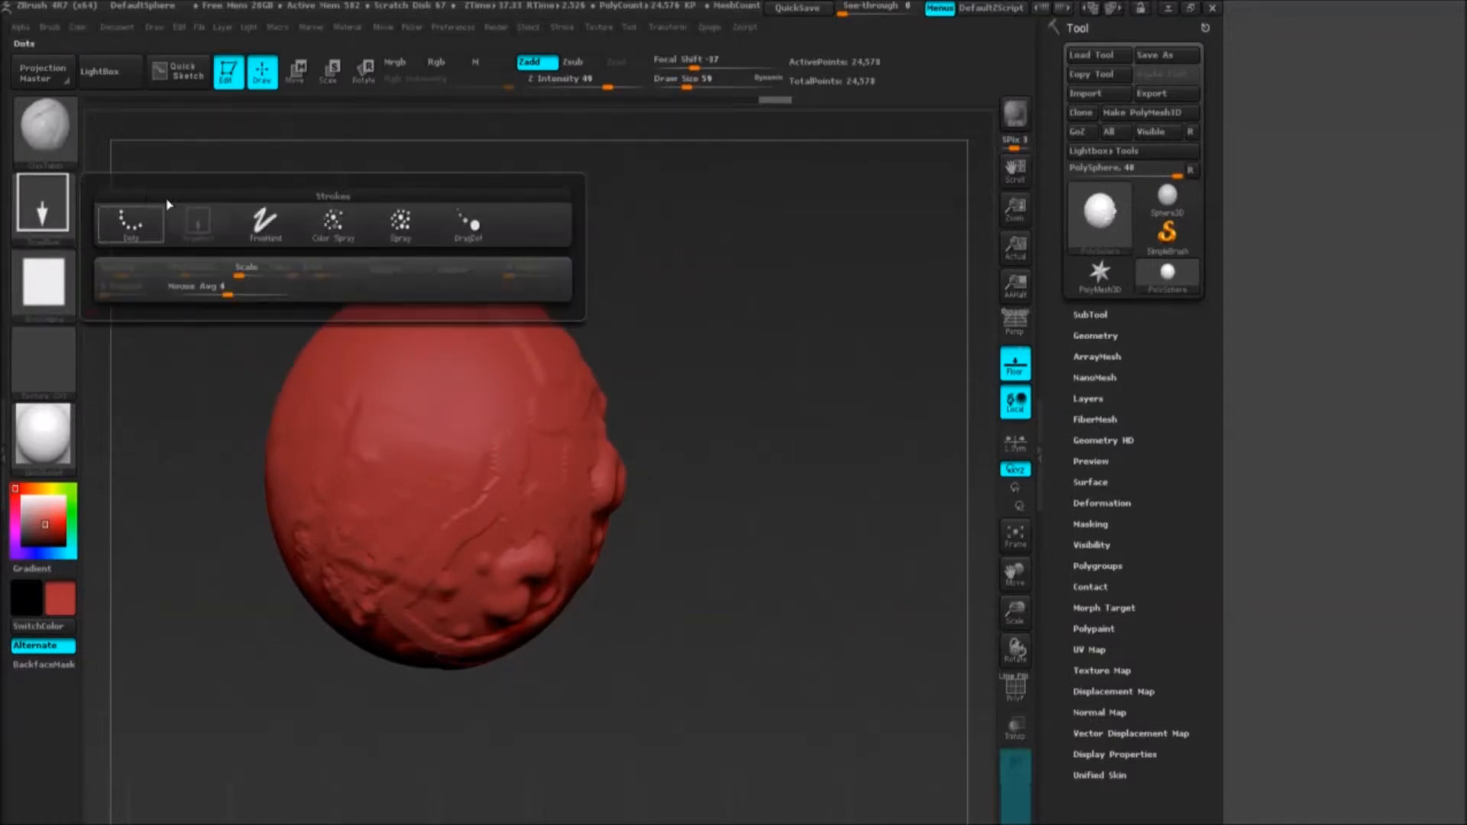
left_click(265, 221)
left_click_drag(426, 451, 480, 405)
mouse_move(649, 255)
left_mouse_down("alt")
mouse_move(715, 199)
mouse_move(693, 262)
left_mouse_up("alt")
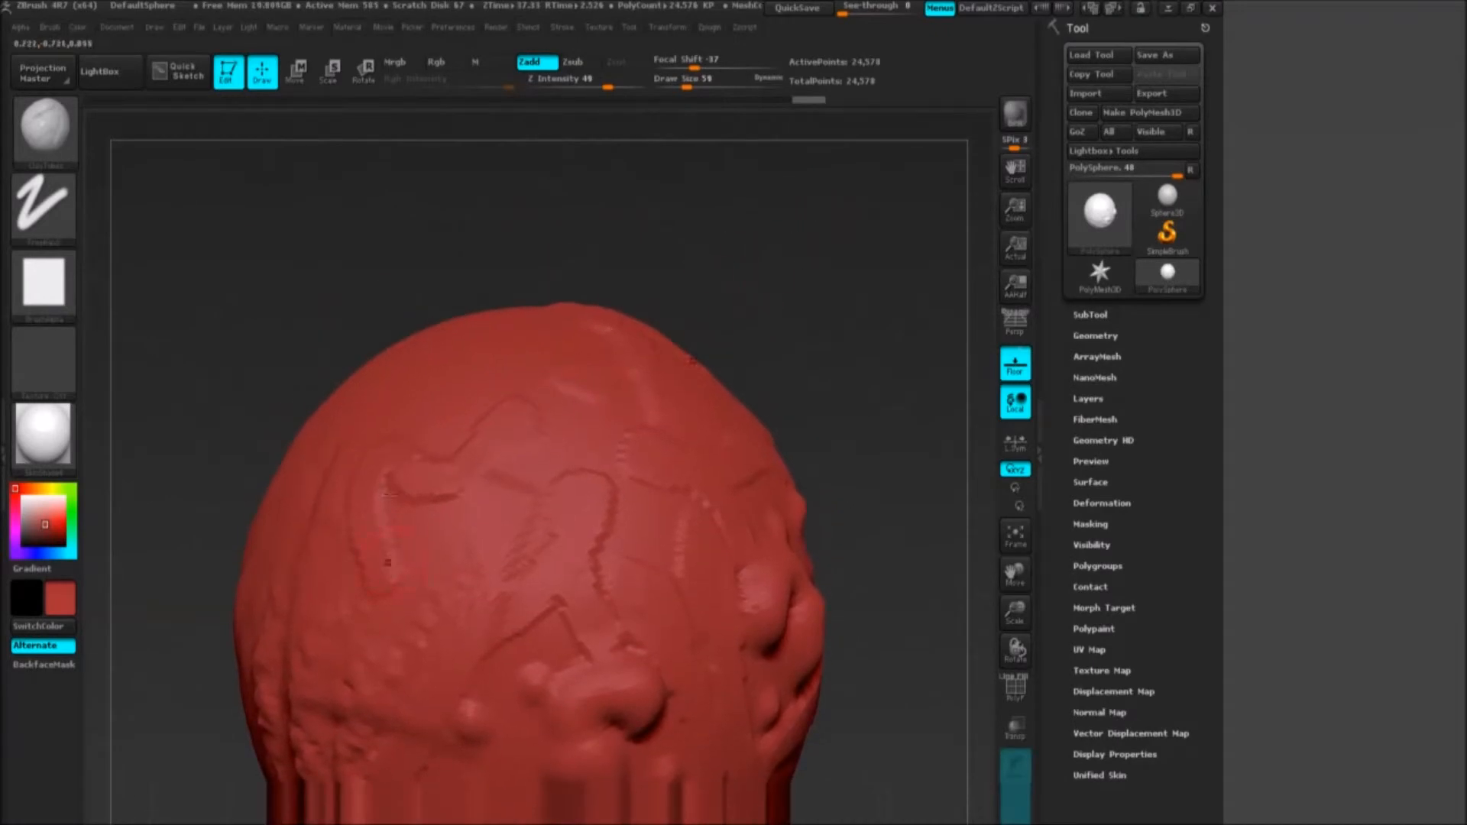
mouse_move(385, 495)
left_mouse_down()
mouse_move(394, 517)
mouse_move(411, 478)
left_mouse_up()
left_click_drag(771, 252, 806, 215)
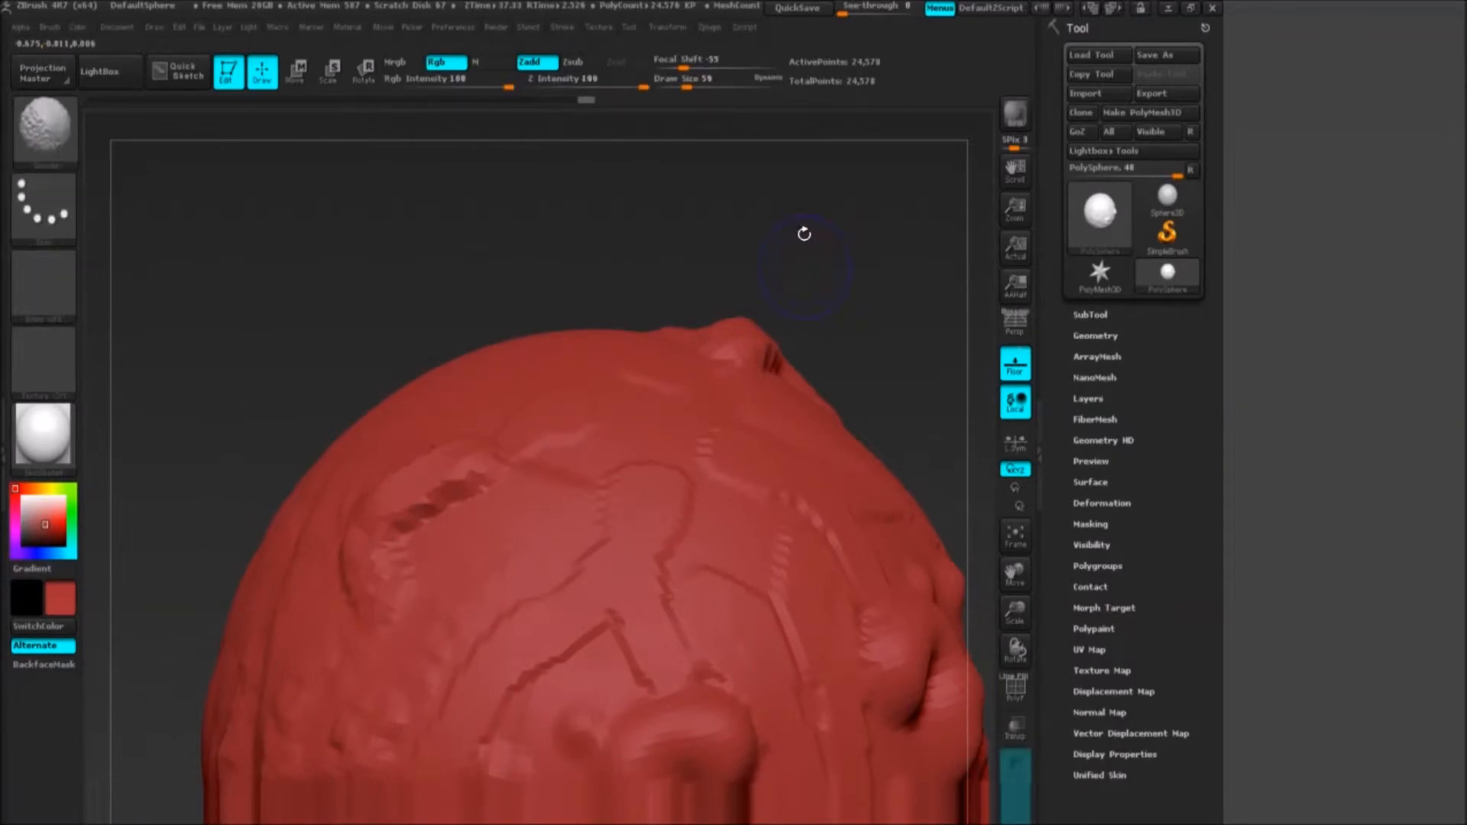
Step: Turn on the polyframe display to examine the mesh around the new ridge and fit the whole sphere in view
key("shift+f")
left_click_drag(678, 305, 919, 328)
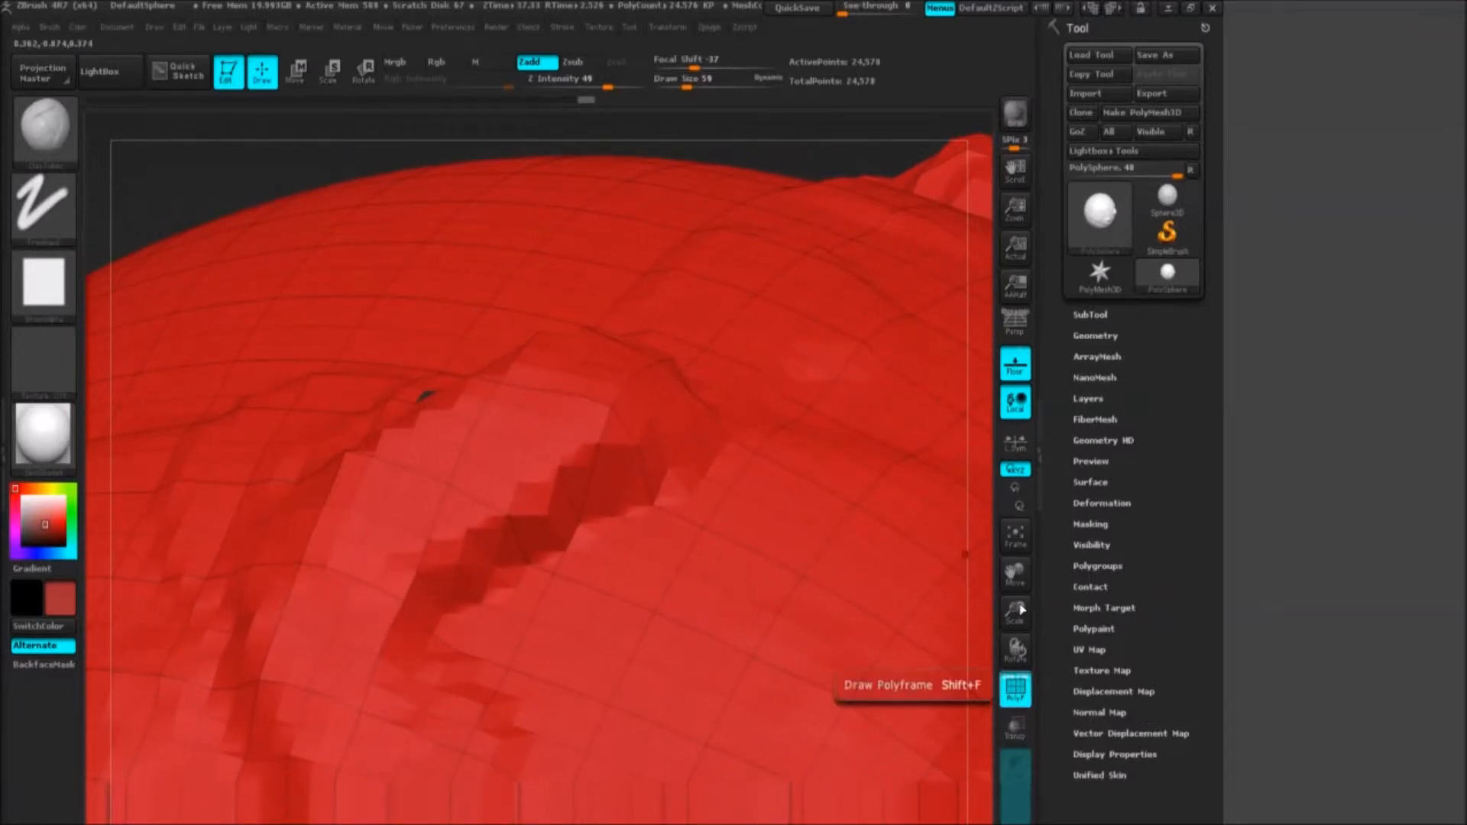
key("shift+f")
key("shift+f")
key("shift+f")
key("shift+f")
key("f")
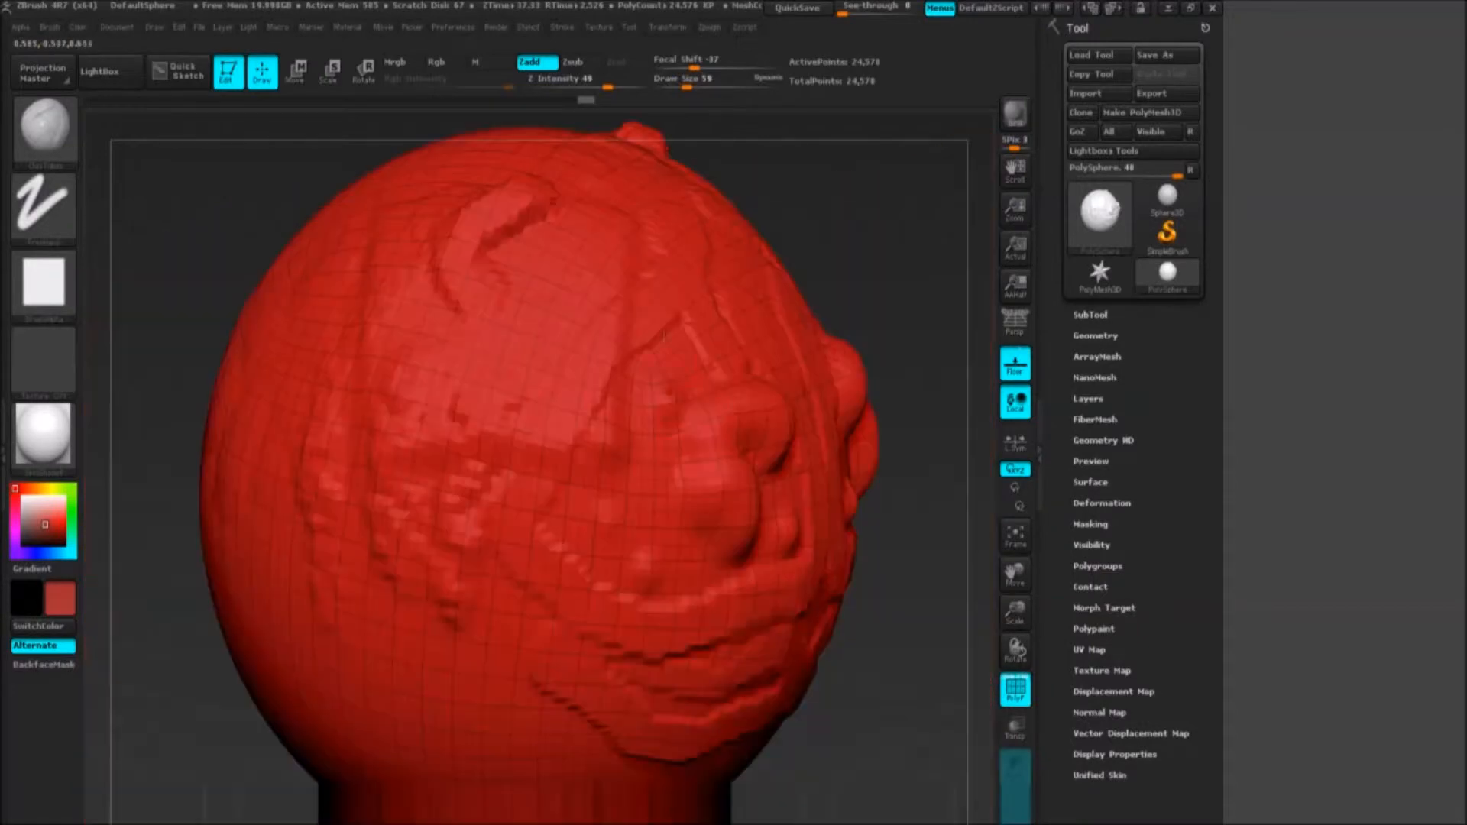
Step: Turn off the polyframe display and sculpt diagonal clay strokes across the upper side of the sphere
left_click_drag(804, 227, 784, 268, "alt")
key("shift+f")
left_click_drag(421, 471, 502, 372)
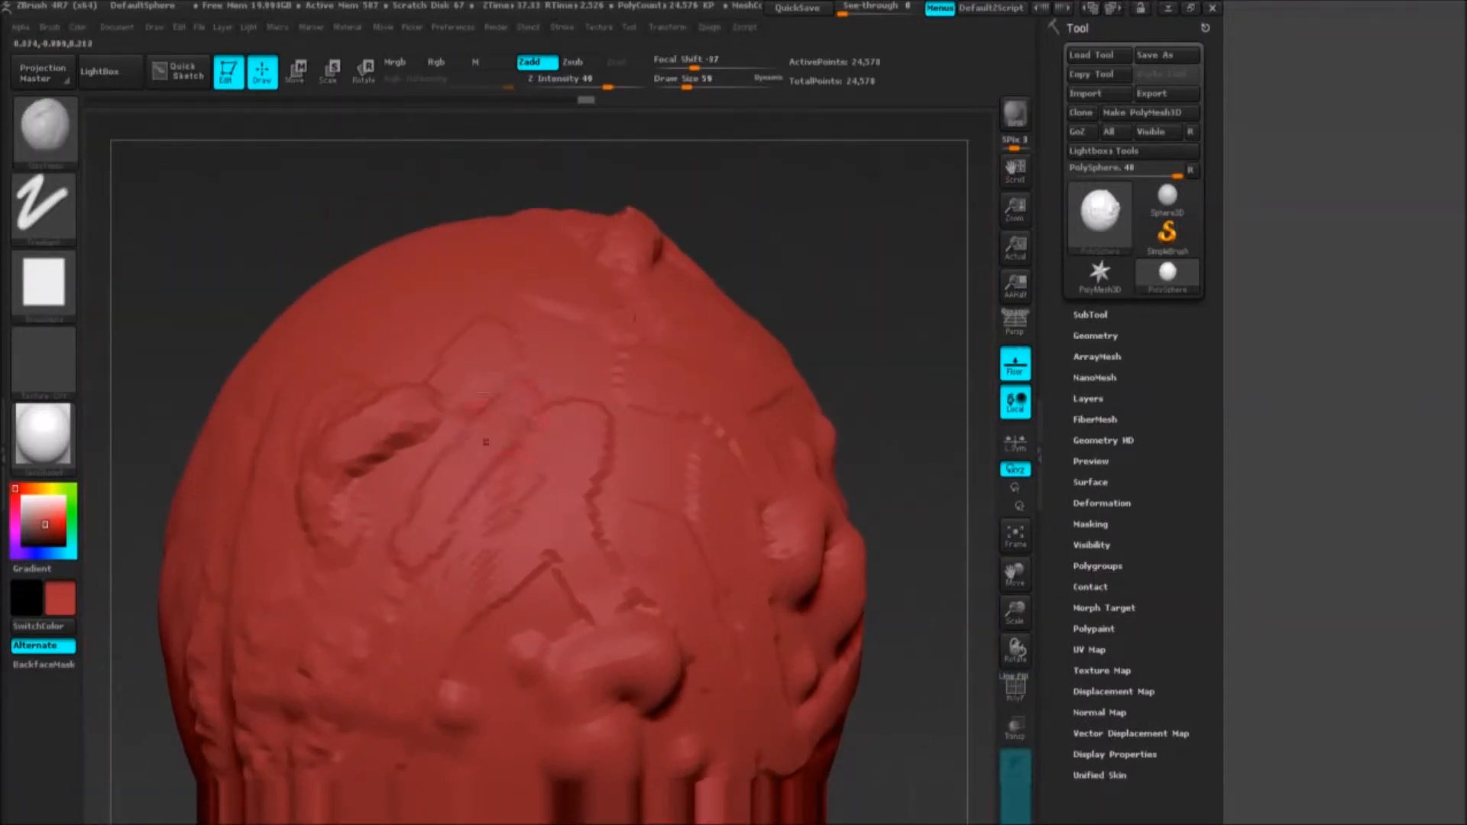
left_click_drag(396, 504, 492, 383)
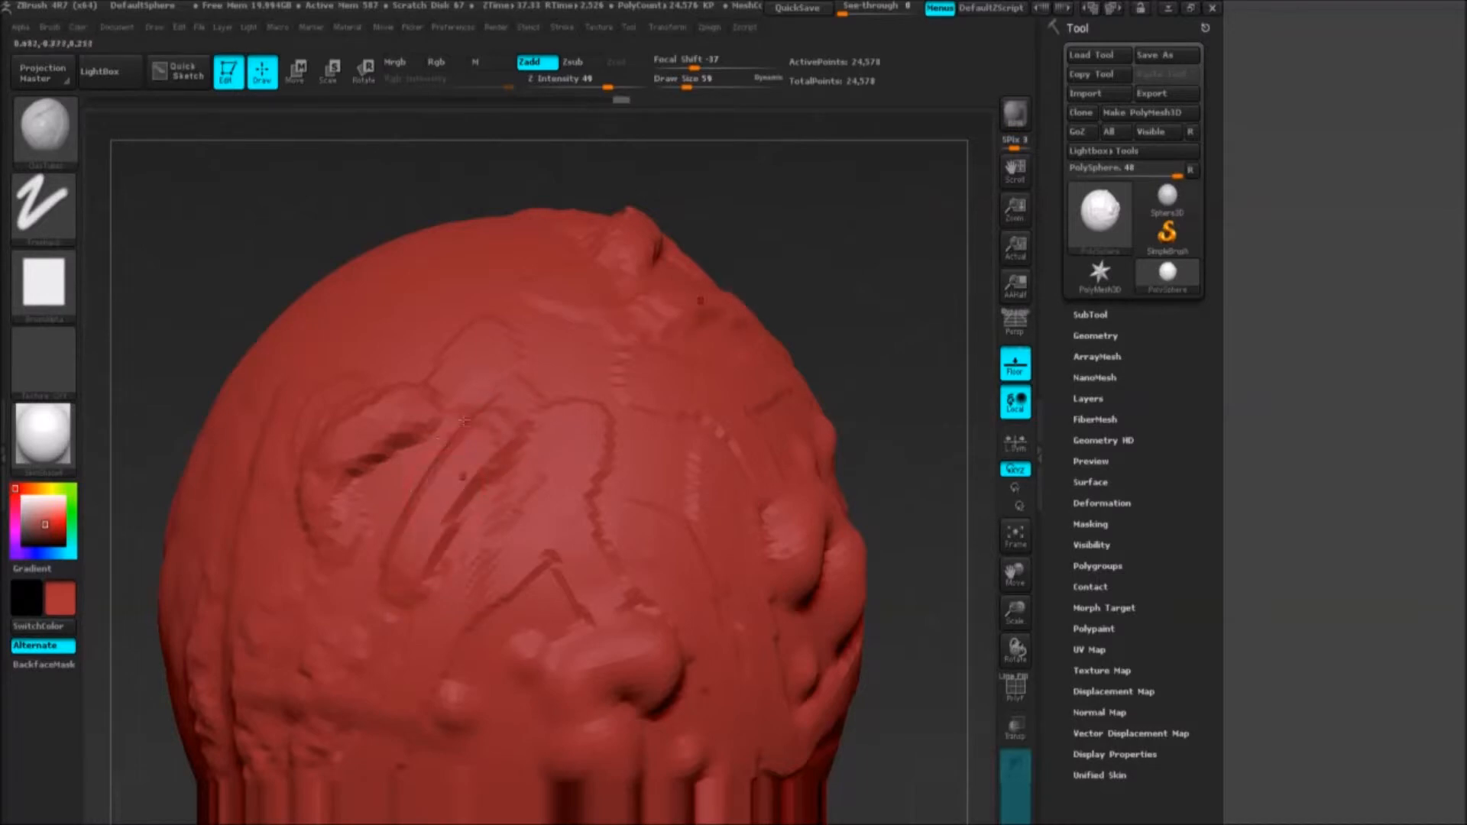
Step: Sculpt short mirrored clay patches on the smooth area beside the existing ridges
left_click_drag(855, 249, 841, 315)
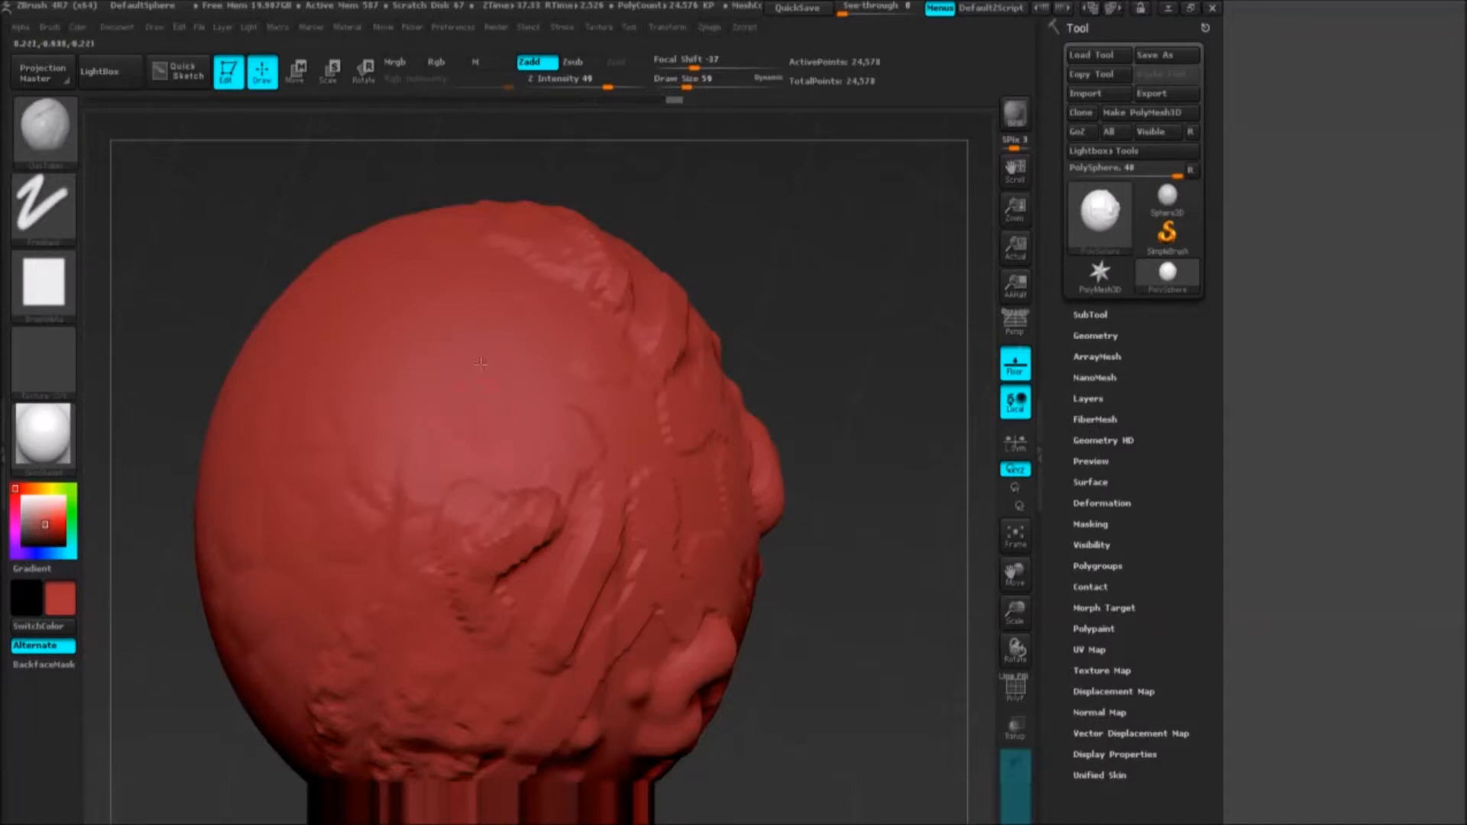
left_click_drag(805, 223, 490, 411)
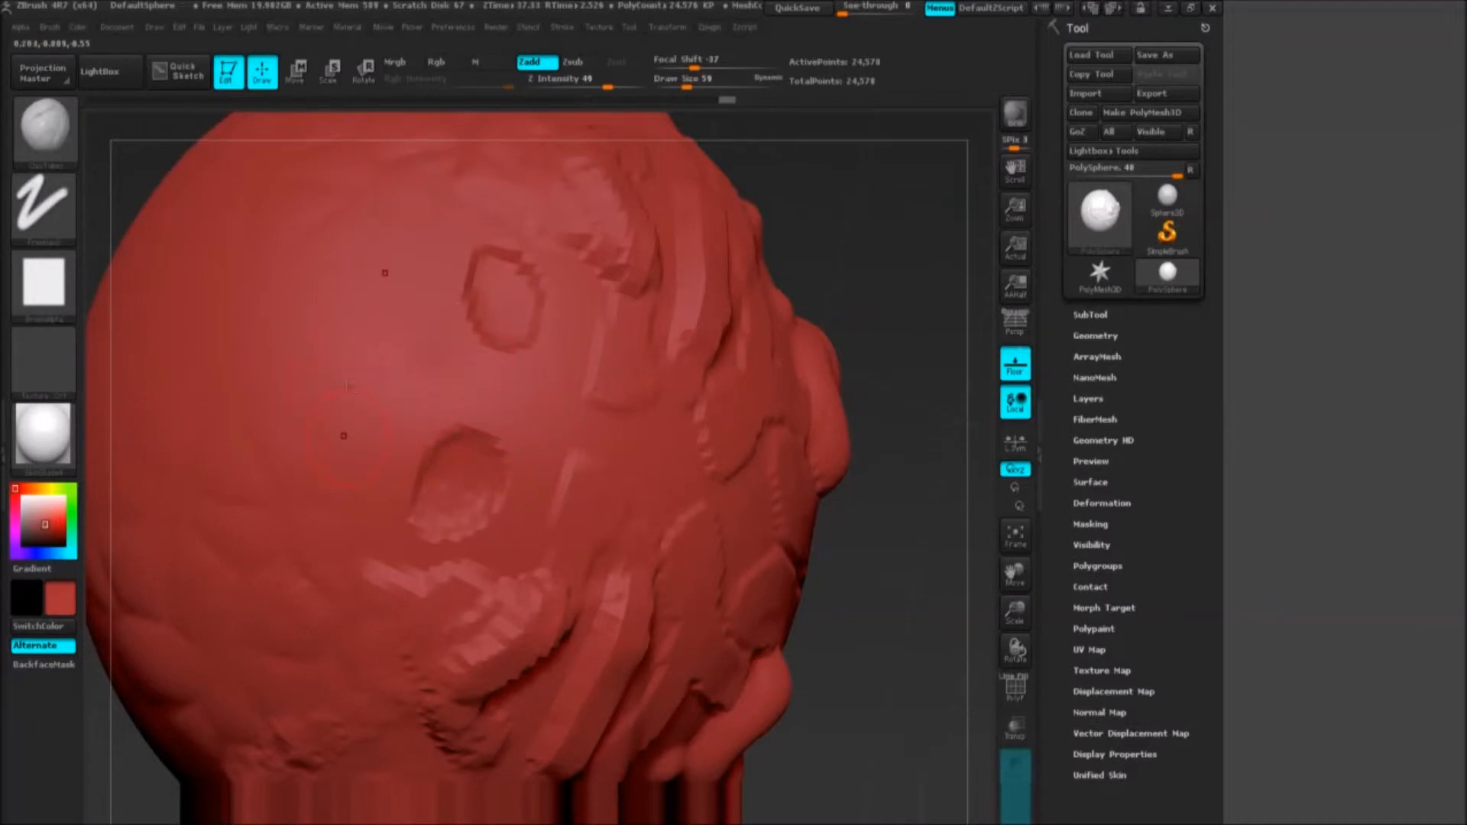
mouse_move(371, 397)
left_mouse_down()
mouse_move(341, 474)
mouse_move(382, 426)
left_mouse_up()
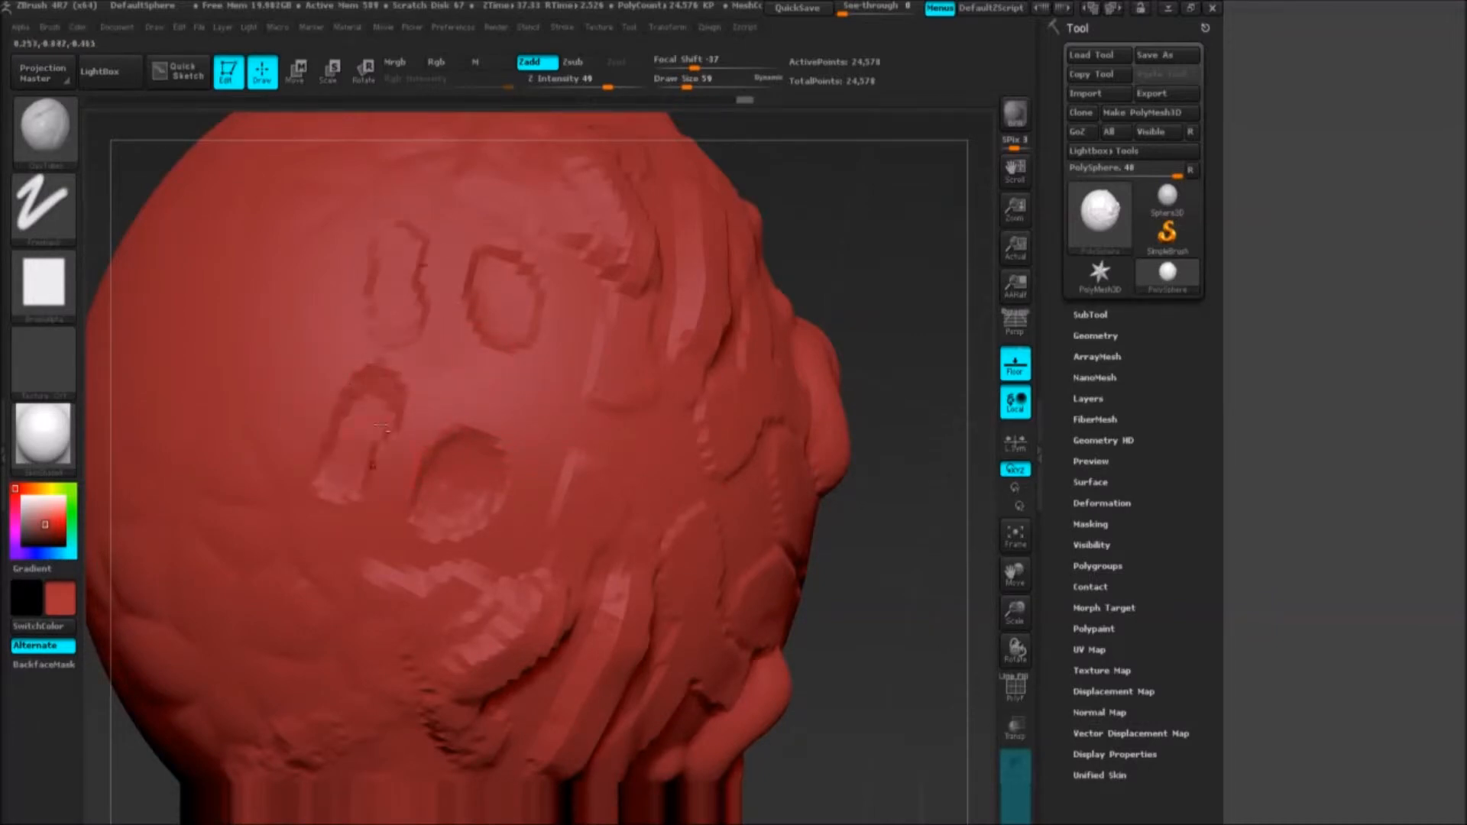
Step: Smooth the newly sculpted patches and the surface around them with the Smooth brush
left_click_drag(873, 248, 889, 227)
left_click_drag(779, 260, 684, 330, "alt")
key("shift")
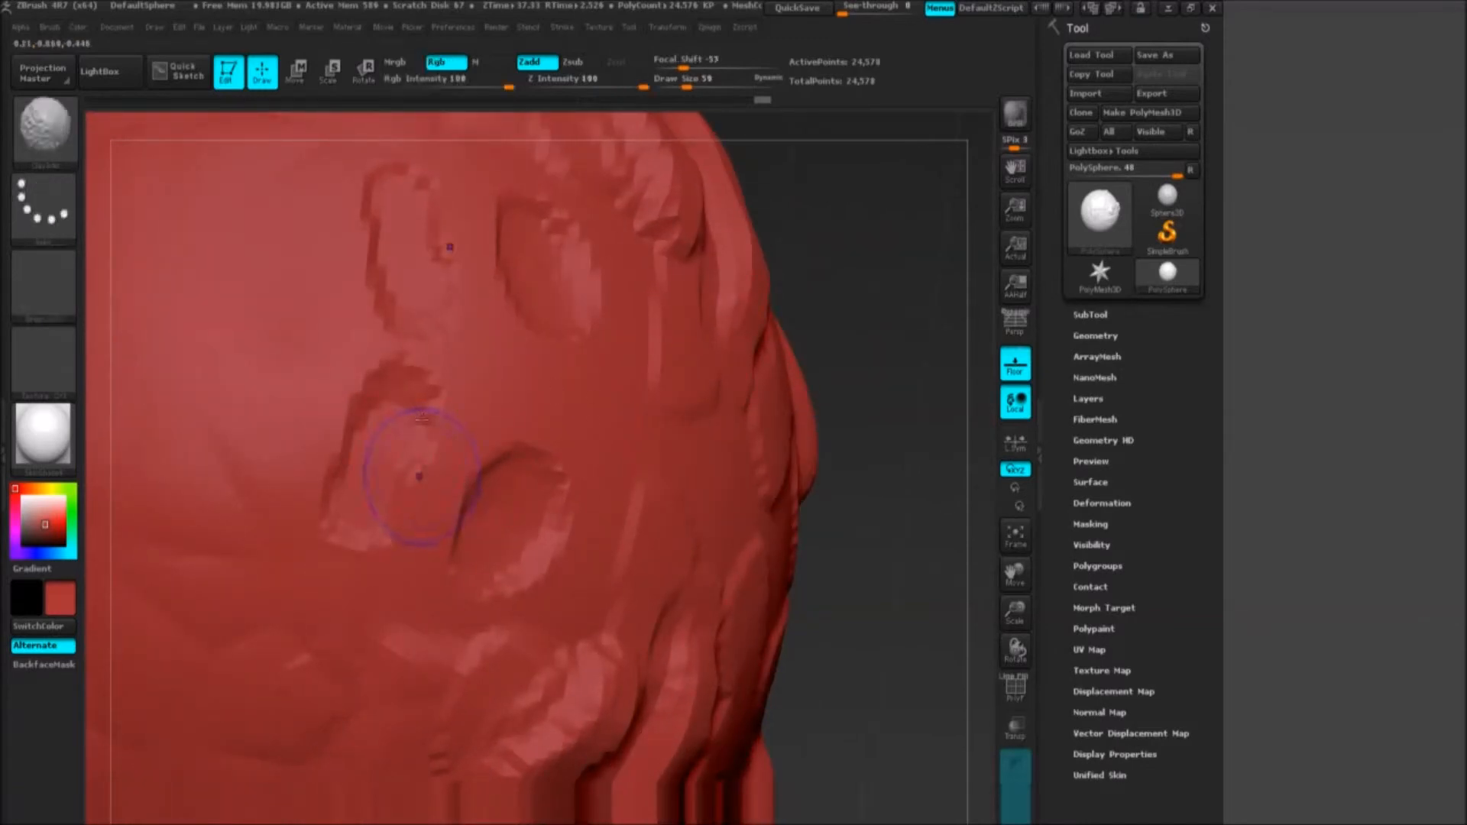
mouse_move(400, 522)
left_mouse_down("shift")
mouse_move(445, 471)
mouse_move(403, 371)
mouse_move(470, 436)
left_mouse_up("shift")
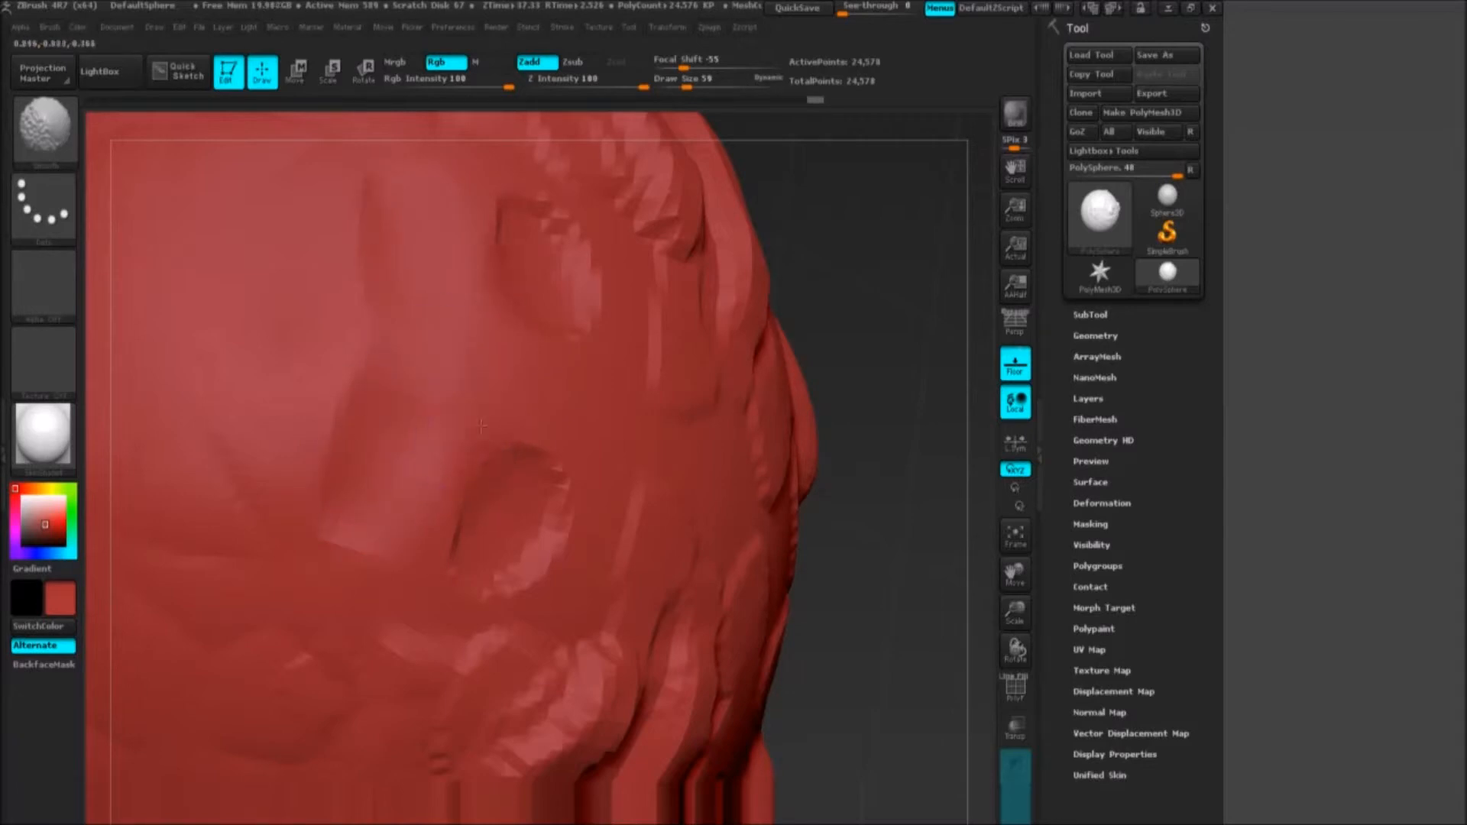
mouse_move(851, 330)
left_mouse_down("alt")
mouse_move(786, 311)
mouse_move(726, 352)
left_mouse_up("alt")
key("shift")
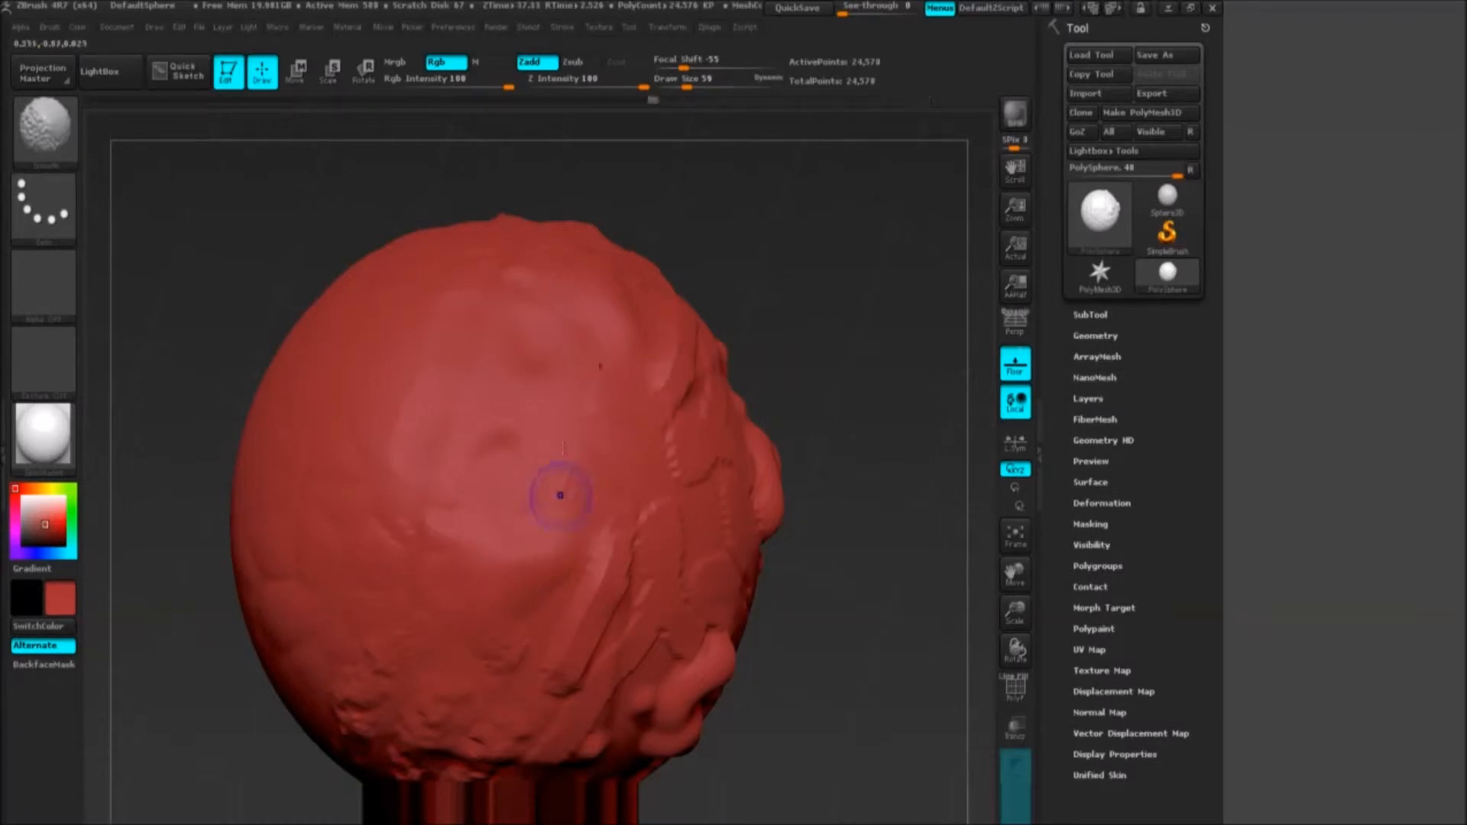
Step: Paint a mirrored mask over two elongated areas on the front, from the large bumps up to near the crown
mouse_move(844, 406)
left_mouse_down("alt")
mouse_move(762, 258)
mouse_move(783, 281)
mouse_move(833, 273)
mouse_move(723, 259)
mouse_move(678, 192)
mouse_move(635, 219)
mouse_move(624, 266)
mouse_move(690, 278)
mouse_move(637, 411)
mouse_move(626, 489)
left_mouse_up("alt")
mouse_move(493, 452)
left_mouse_down("ctrl")
mouse_move(458, 470)
mouse_move(435, 622)
left_mouse_up("ctrl")
mouse_move(482, 408)
left_mouse_down("ctrl")
mouse_move(509, 604)
mouse_move(497, 382)
mouse_move(401, 527)
left_mouse_up("ctrl")
mouse_move(475, 373)
left_mouse_down("ctrl")
mouse_move(394, 623)
mouse_move(443, 657)
mouse_move(496, 520)
left_mouse_up("ctrl")
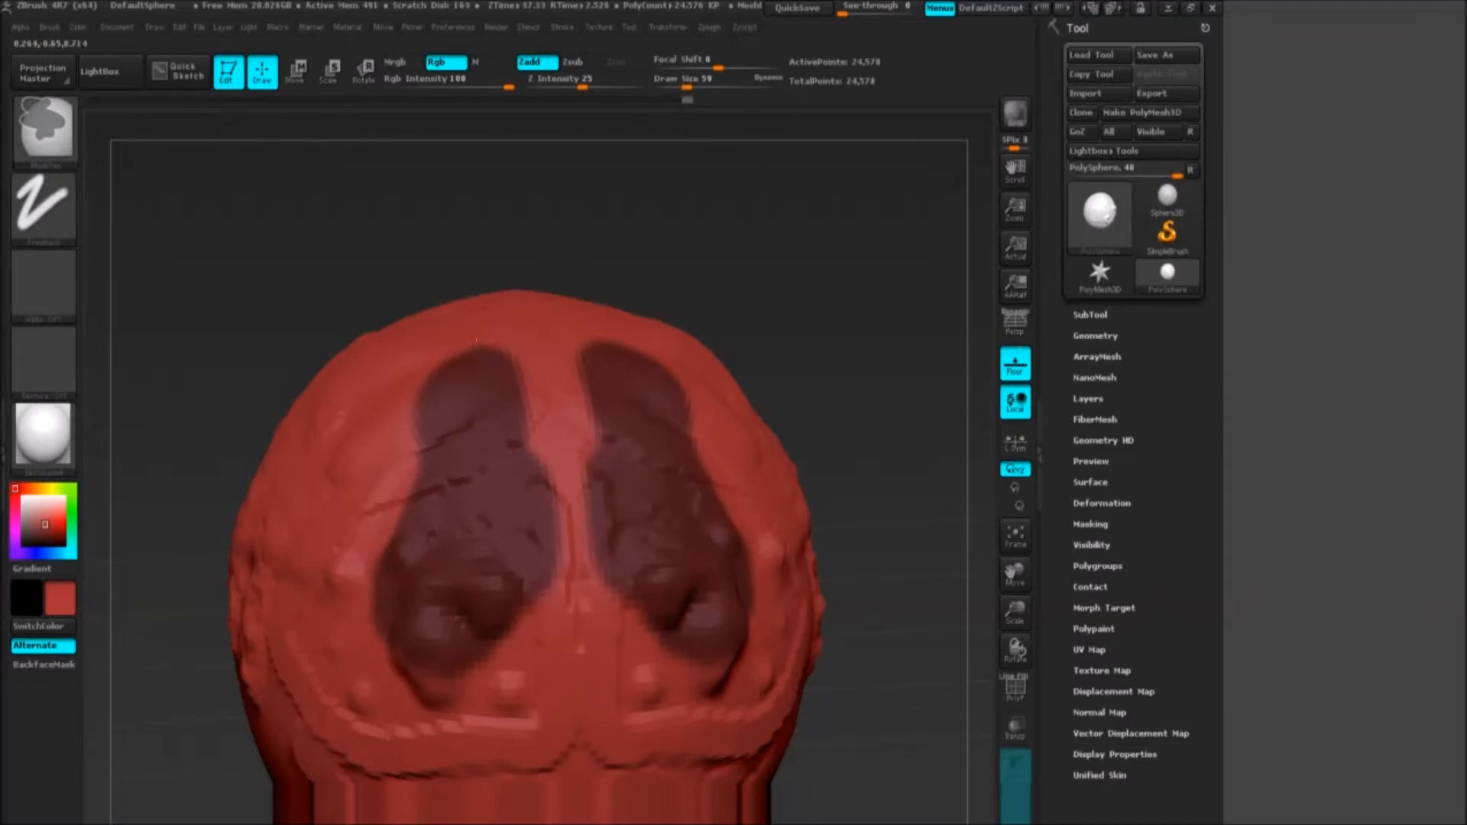
left_click_drag(476, 341, 434, 385, "ctrl")
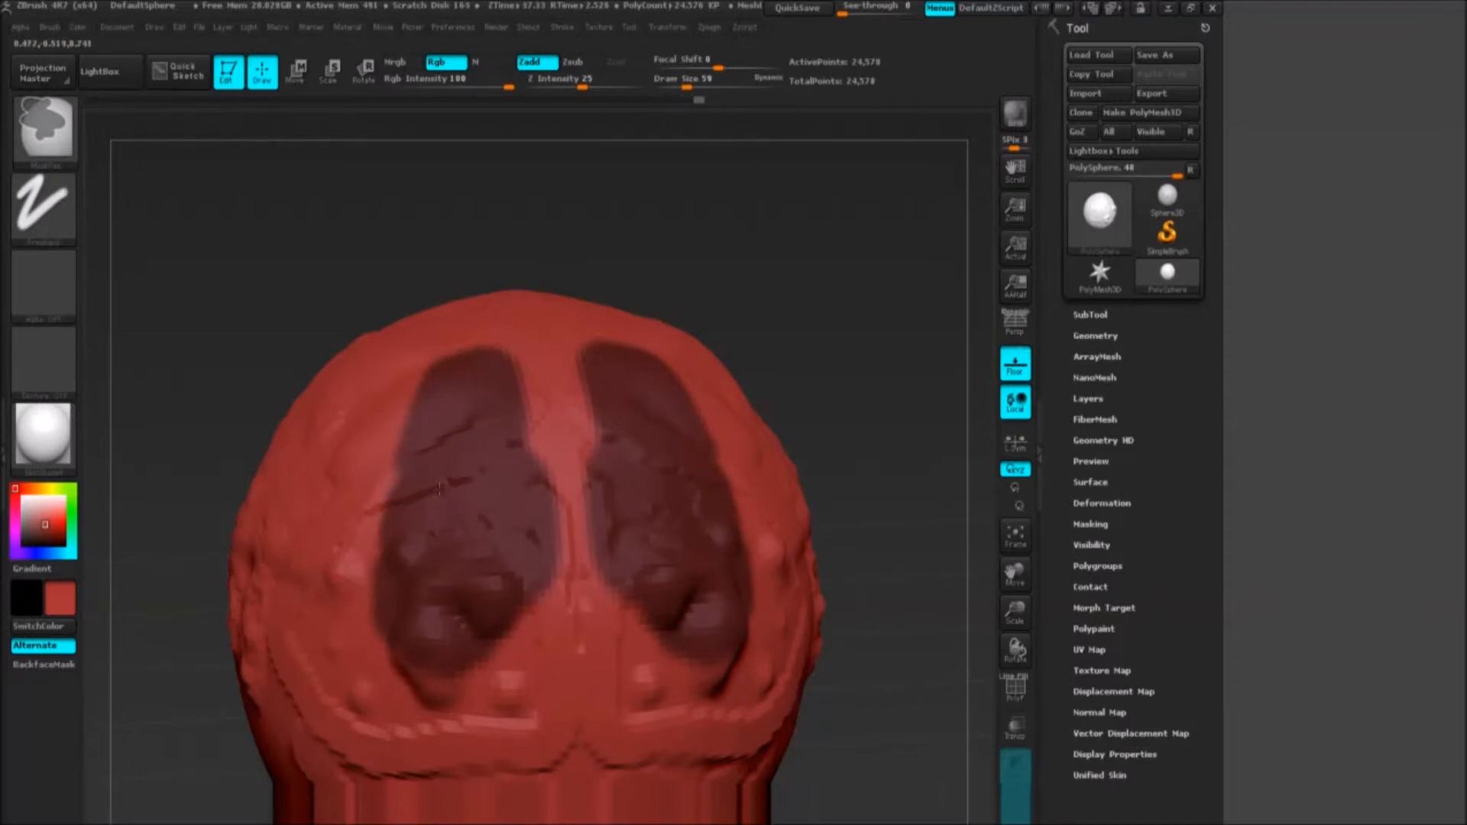
left_click_drag(474, 337, 378, 493, "ctrl")
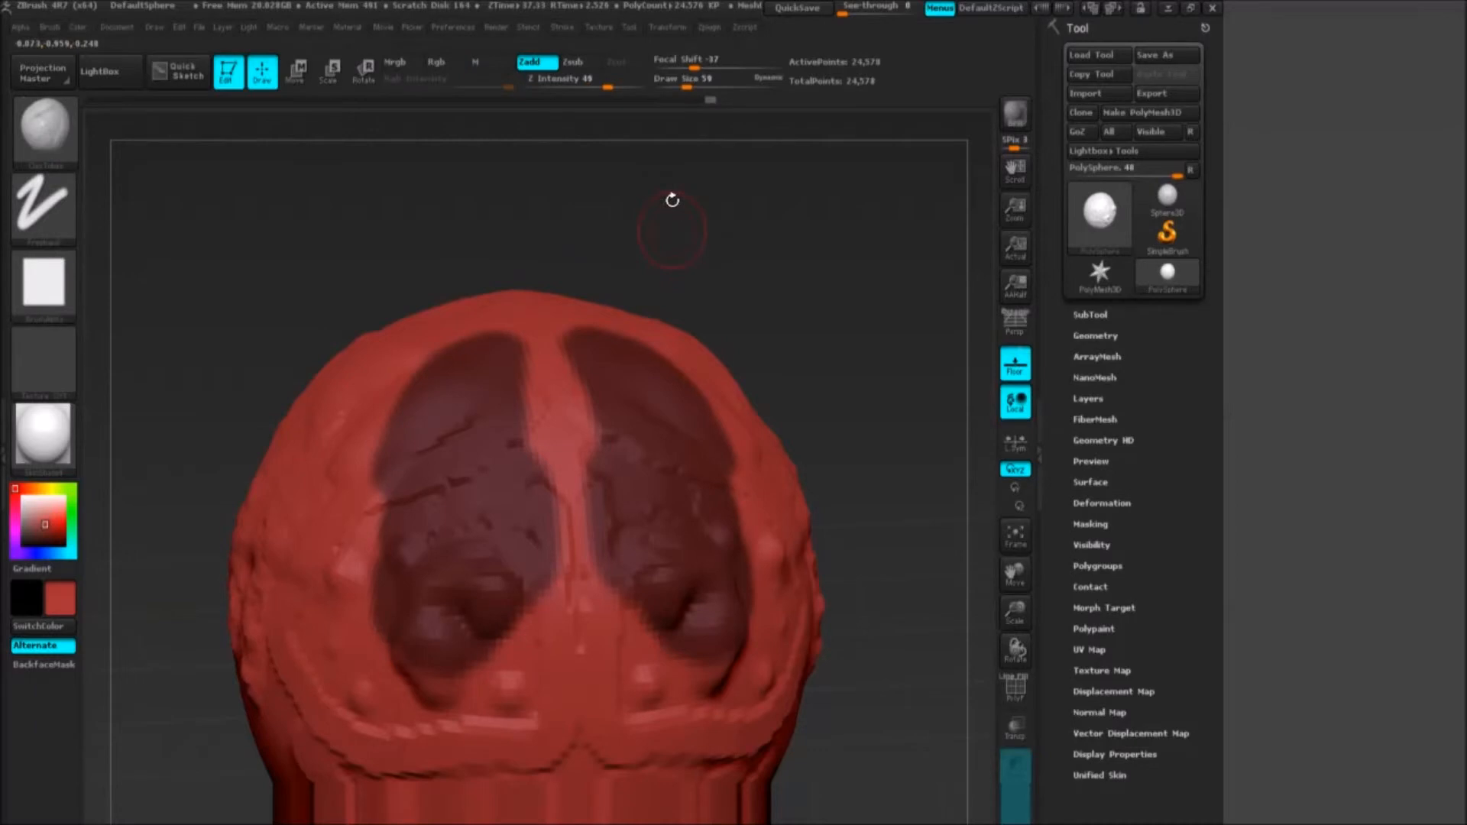
Step: Raise the brush's Z Intensity and Draw Size and sculpt a clay stroke along the outer edge of the masked area
mouse_move(671, 202)
left_mouse_down()
mouse_move(707, 222)
mouse_move(720, 199)
left_mouse_up()
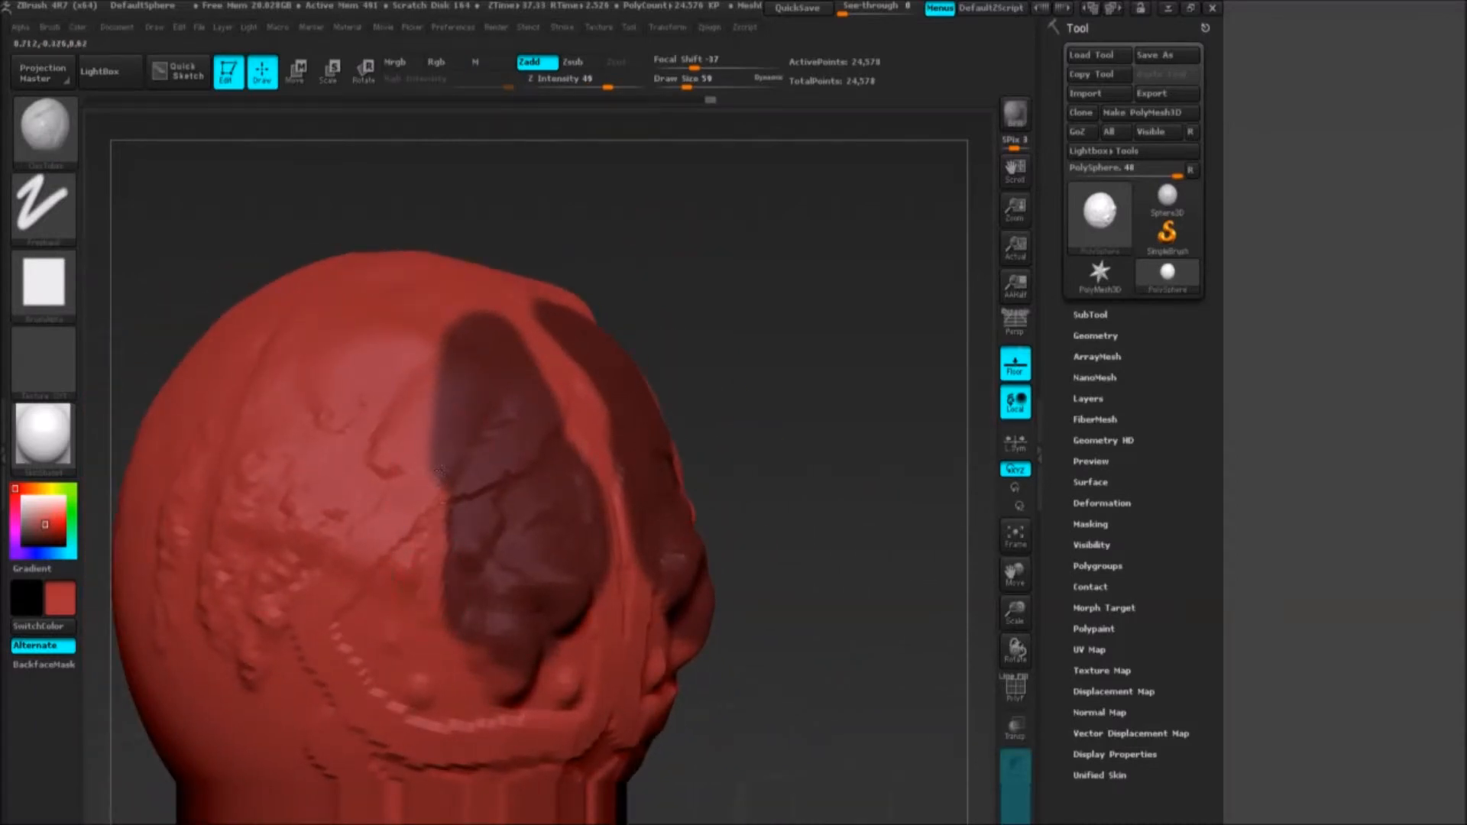
key("space")
left_click_drag(428, 512, 445, 512)
left_click_drag(489, 569, 505, 572)
left_click_drag(506, 500, 505, 500)
left_click_drag(432, 535, 411, 459)
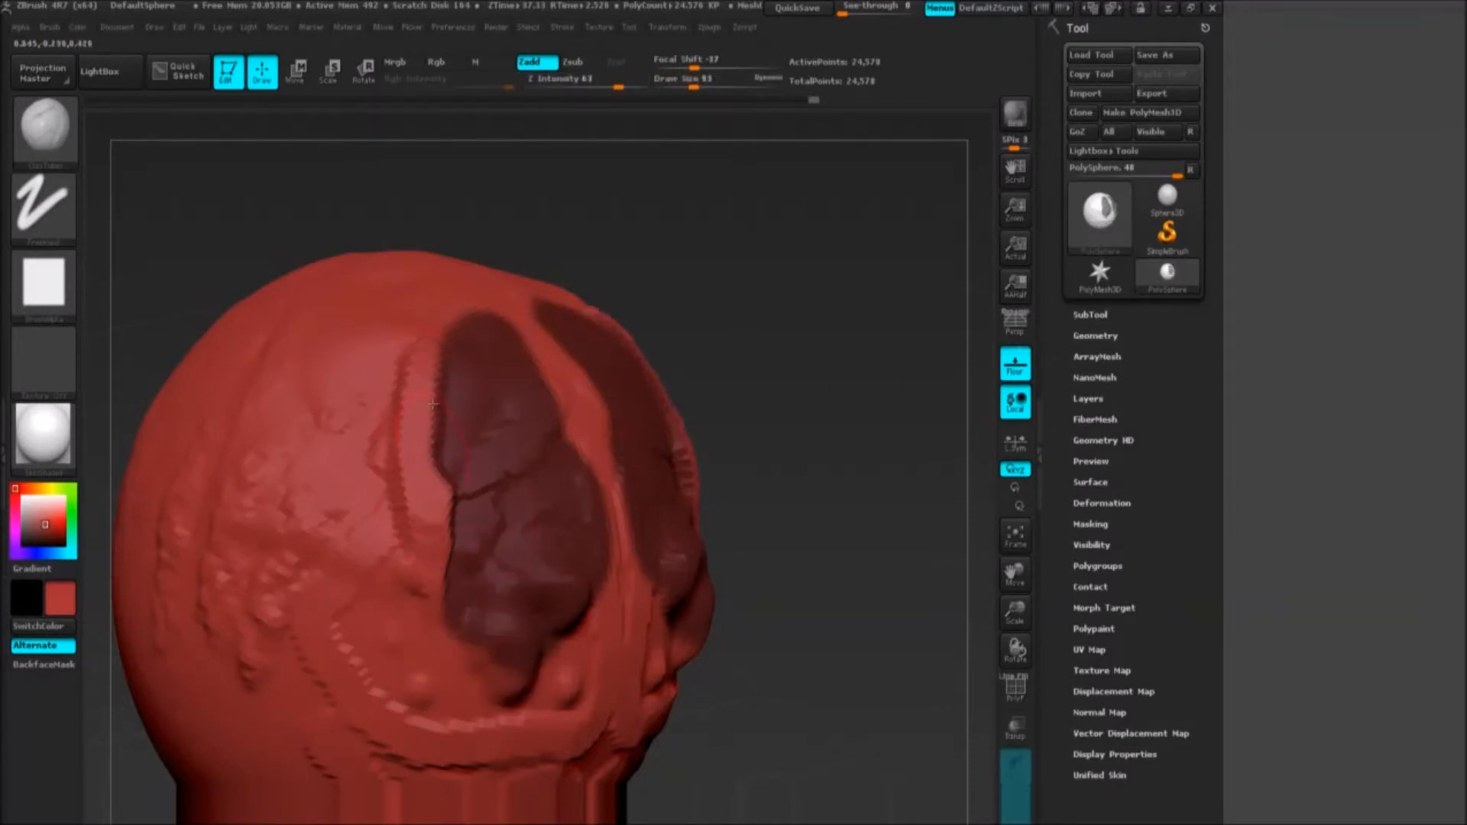
Step: Invert the mask back and forth, leaving the two front areas unmasked, and erase the masked strip between them
mouse_move(805, 280)
left_mouse_down()
mouse_move(747, 252)
mouse_move(764, 305)
mouse_move(800, 290)
mouse_move(810, 265)
mouse_move(876, 250)
mouse_move(858, 269)
mouse_move(803, 245)
left_mouse_up()
left_click(831, 241, "ctrl")
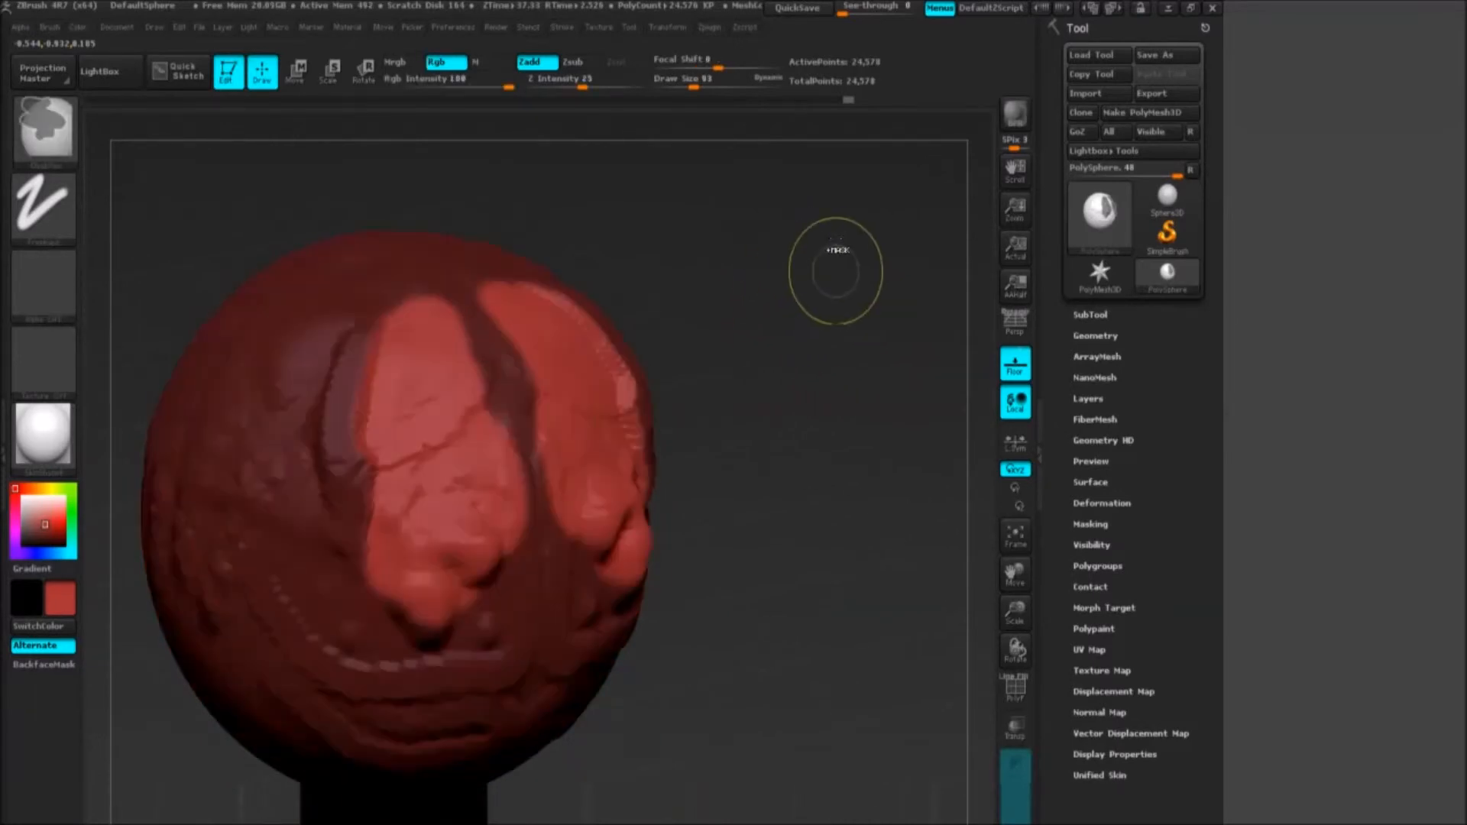
left_click(825, 244, "ctrl")
left_click(824, 248, "ctrl")
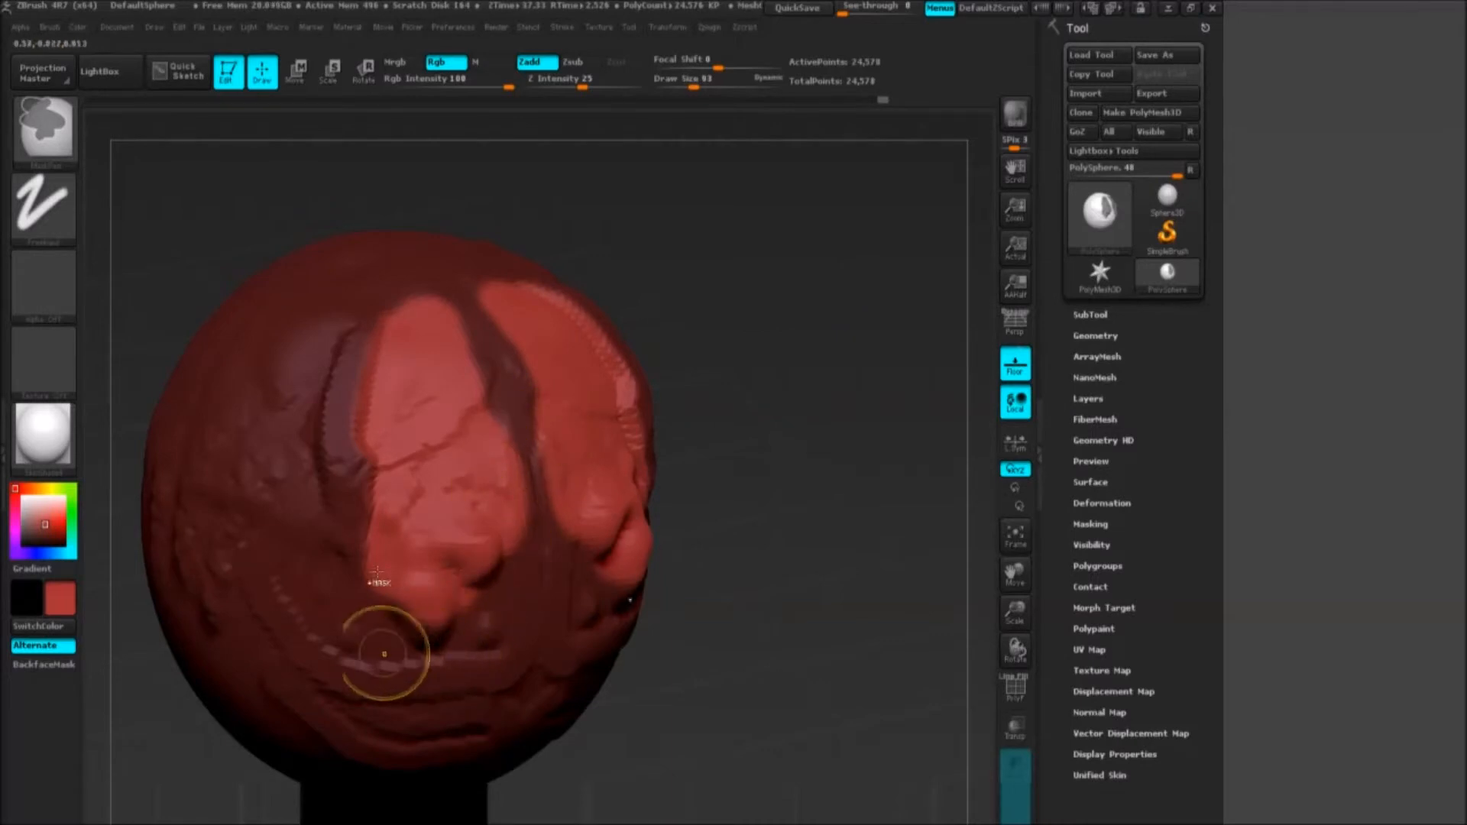
left_click(282, 373, "ctrl")
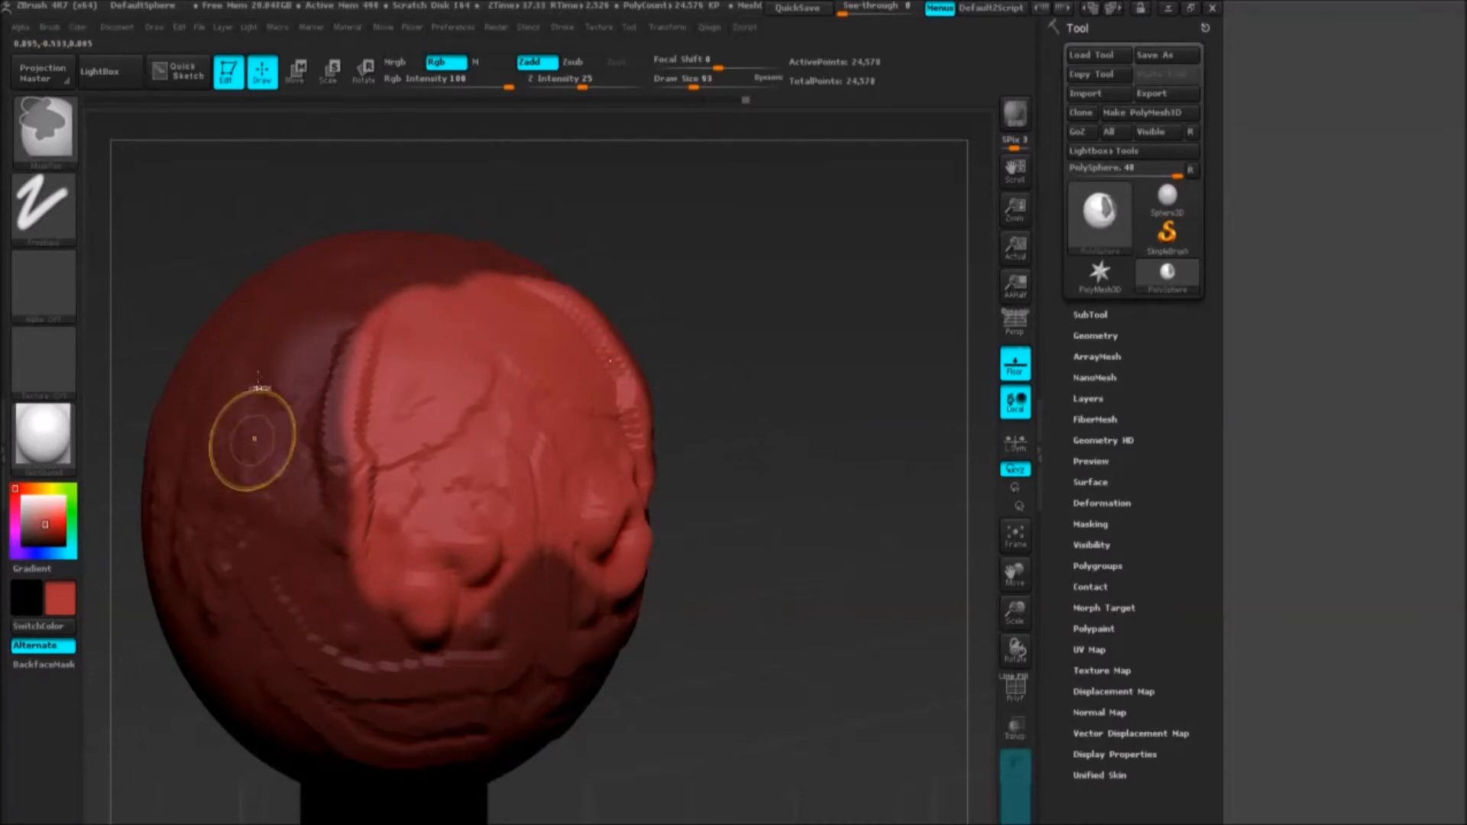
Step: Clear the mask from the whole model and view the sculpted side up close
mouse_move(685, 263)
left_mouse_down()
mouse_move(586, 332)
mouse_move(714, 289)
mouse_move(703, 239)
mouse_move(700, 252)
mouse_move(721, 236)
mouse_move(667, 321)
left_mouse_up()
left_click_drag(667, 313, 657, 164)
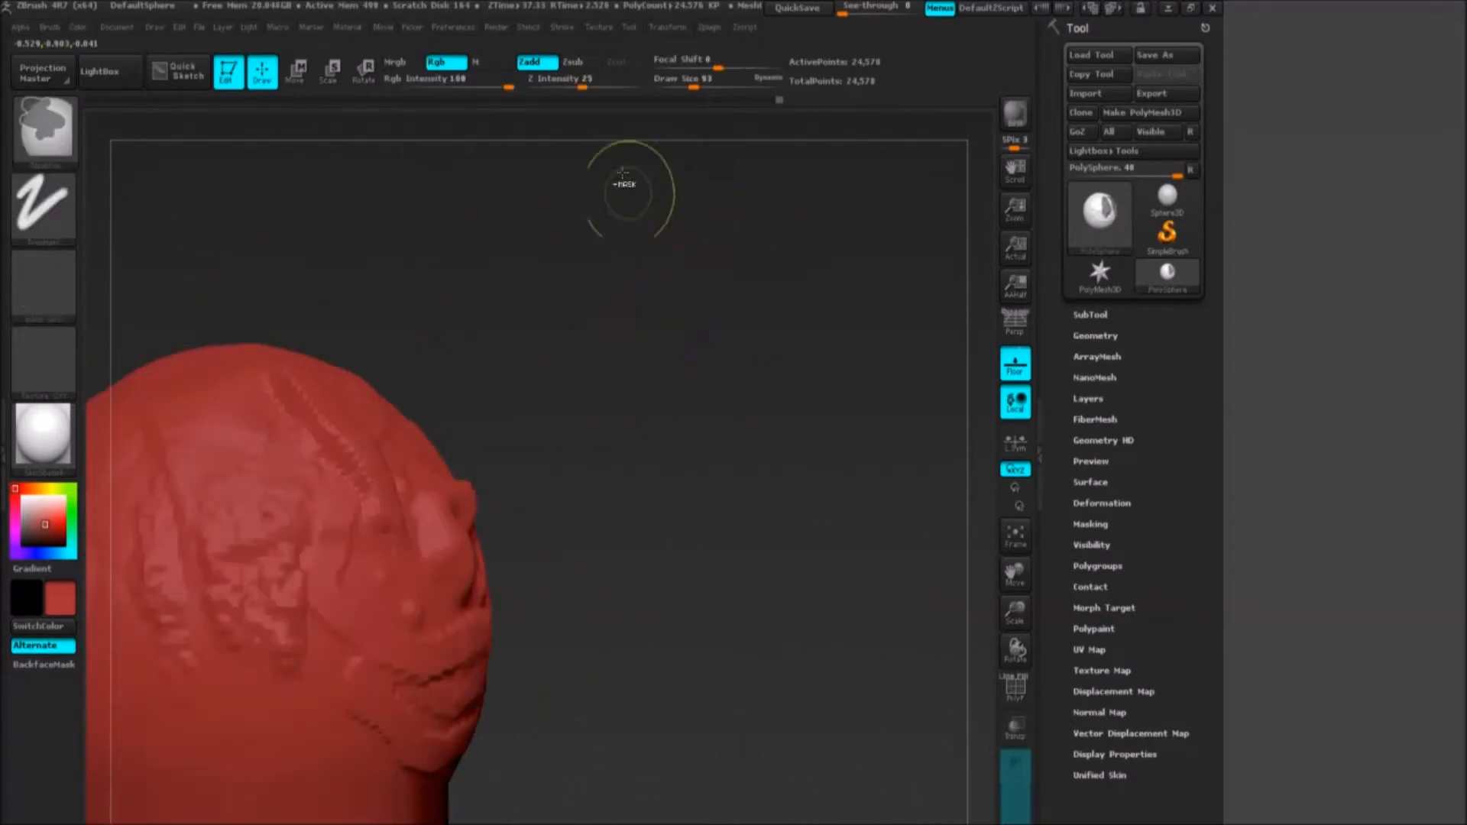
mouse_move(521, 288)
left_mouse_down("alt")
mouse_move(652, 265)
mouse_move(592, 312)
left_mouse_up("alt")
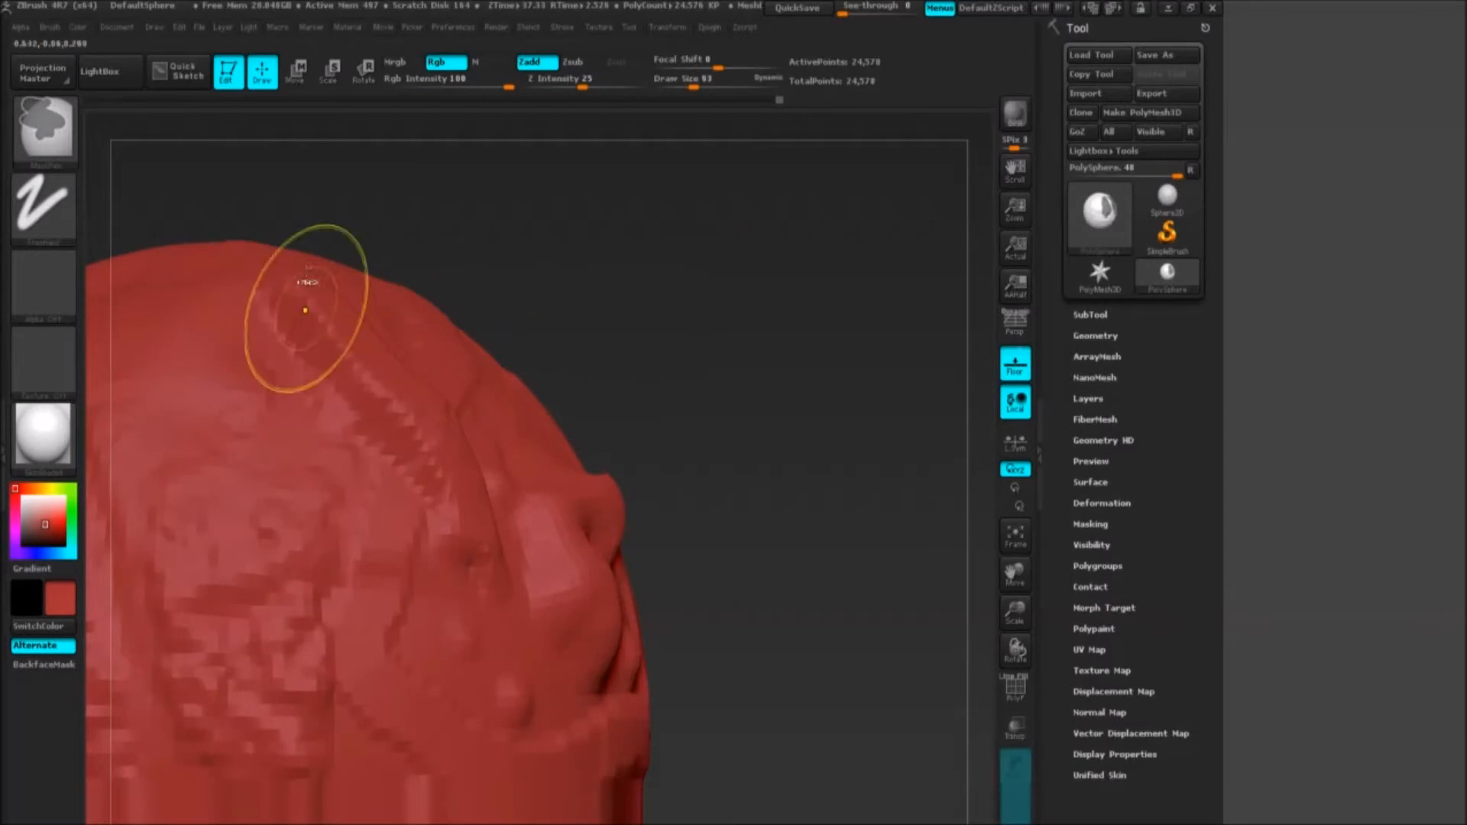
Step: Set the masking stroke to Lasso, mask a rounded area on the upper front of the head, and clear that mask
left_click(74, 191)
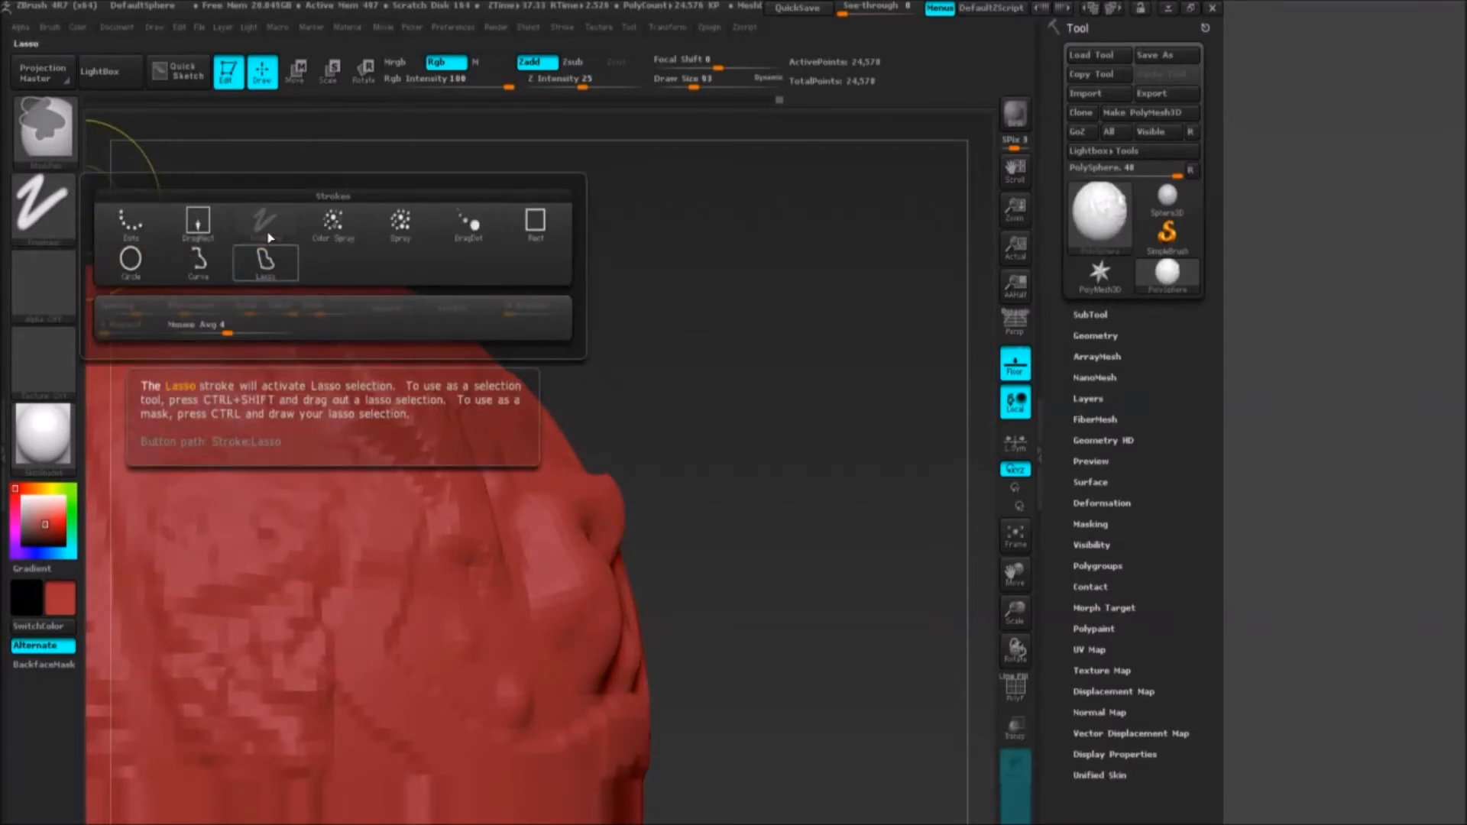
left_click(265, 260)
mouse_move(752, 382)
left_mouse_down("ctrl")
mouse_move(320, 244)
mouse_move(901, 443)
left_mouse_up("ctrl")
mouse_move(792, 325)
left_mouse_down()
mouse_move(566, 332)
mouse_move(793, 349)
mouse_move(661, 305)
mouse_move(708, 333)
left_mouse_up()
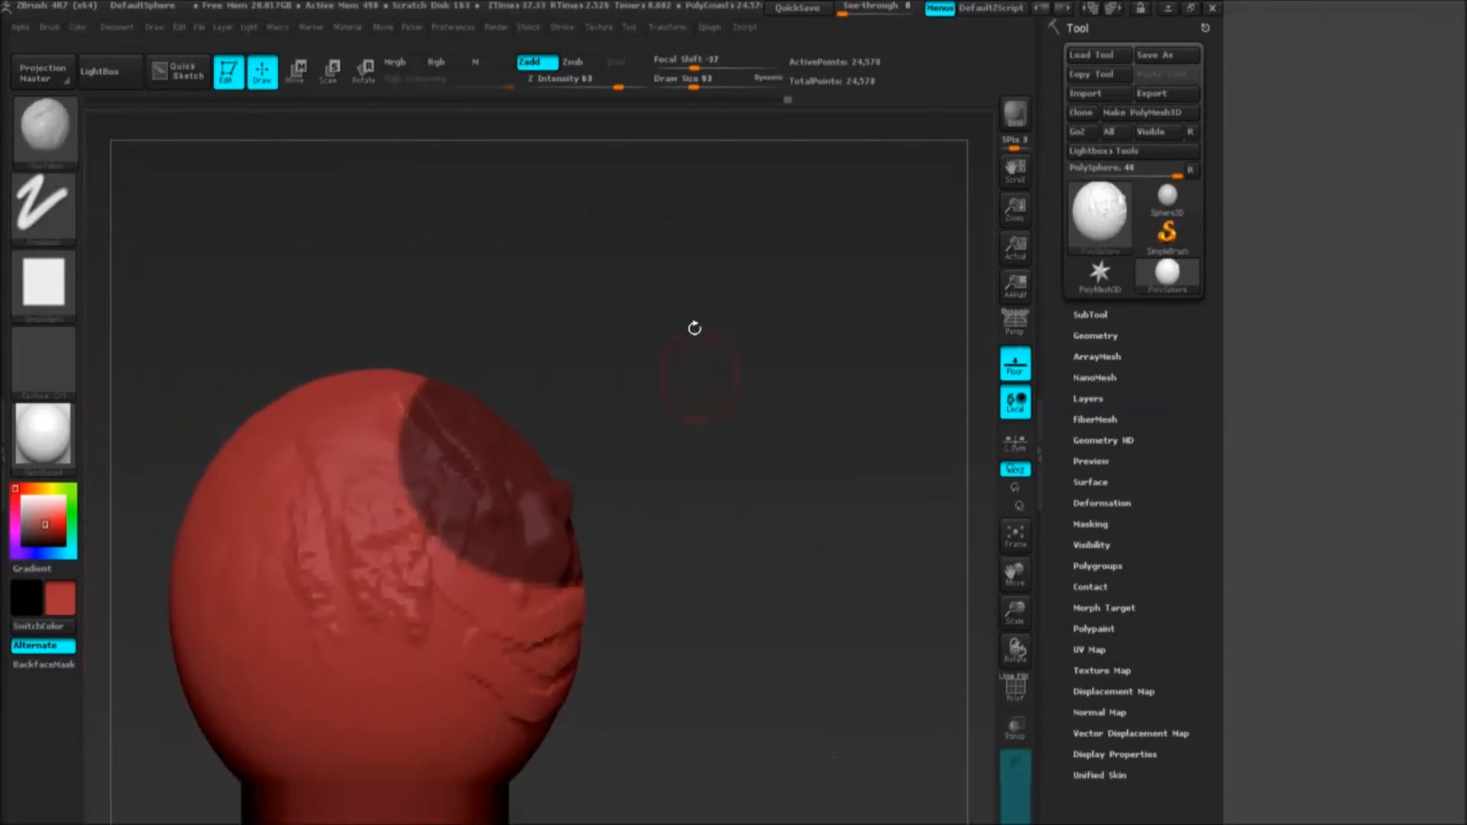
left_click(645, 318, "ctrl")
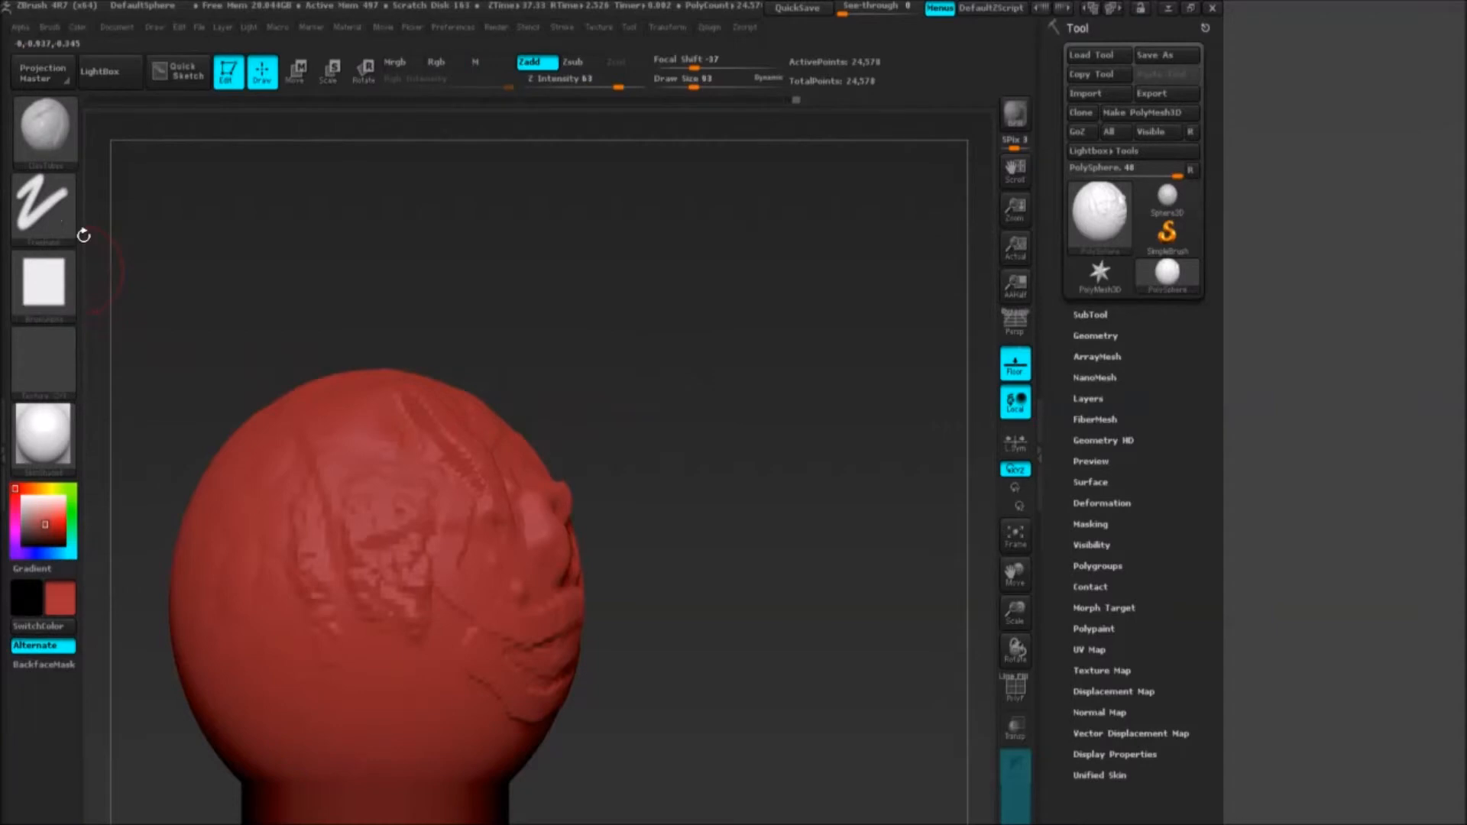
Step: Switch to Move mode and draw a transpose line on the front, first diagonally and again as a long vertical line
mouse_move(795, 248)
left_mouse_down()
mouse_move(635, 203)
mouse_move(650, 227)
mouse_move(678, 217)
mouse_move(704, 251)
mouse_move(673, 251)
mouse_move(746, 246)
left_mouse_up()
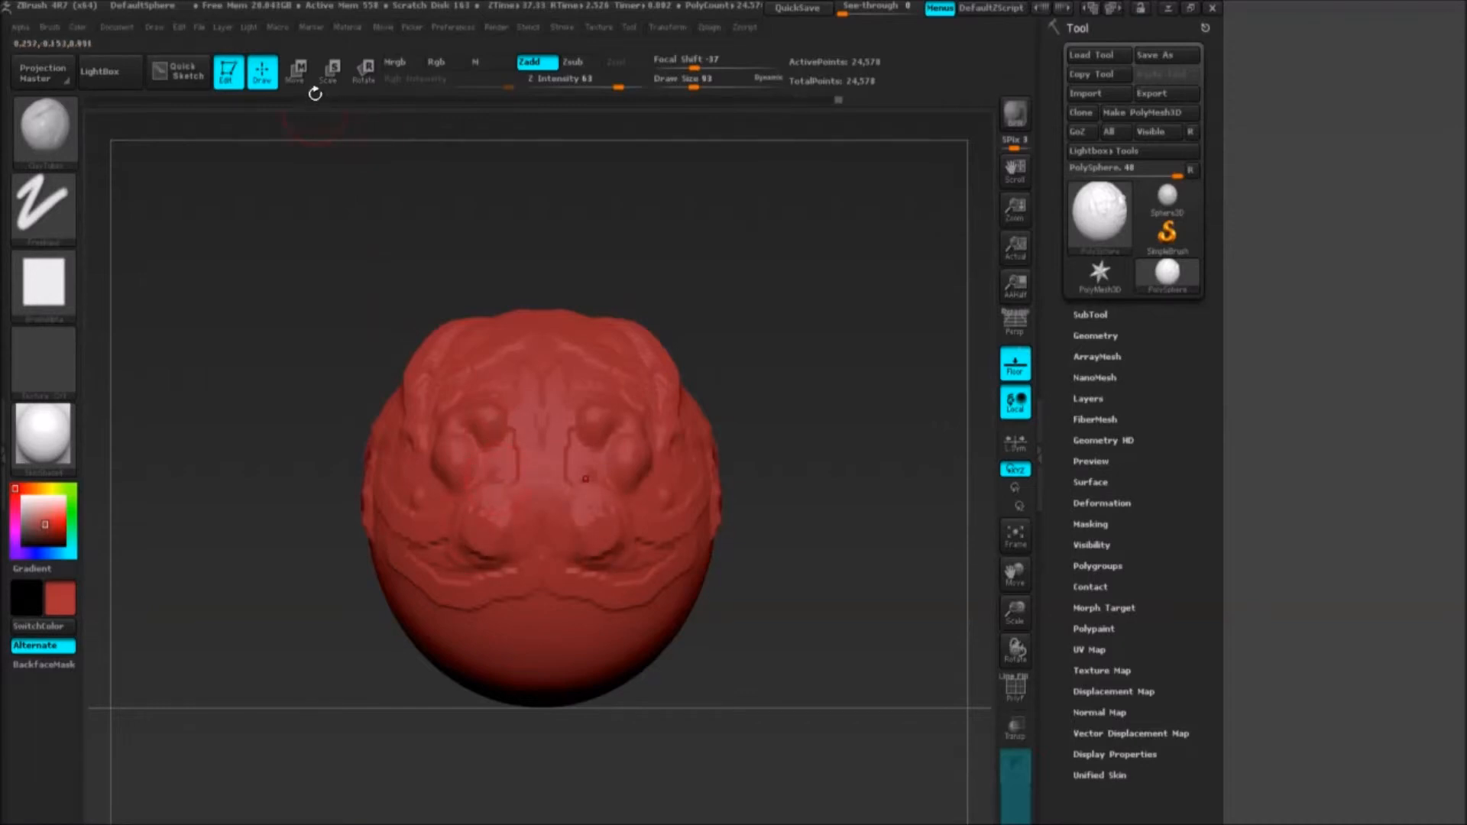
key("w")
left_click_drag(518, 350, 422, 531)
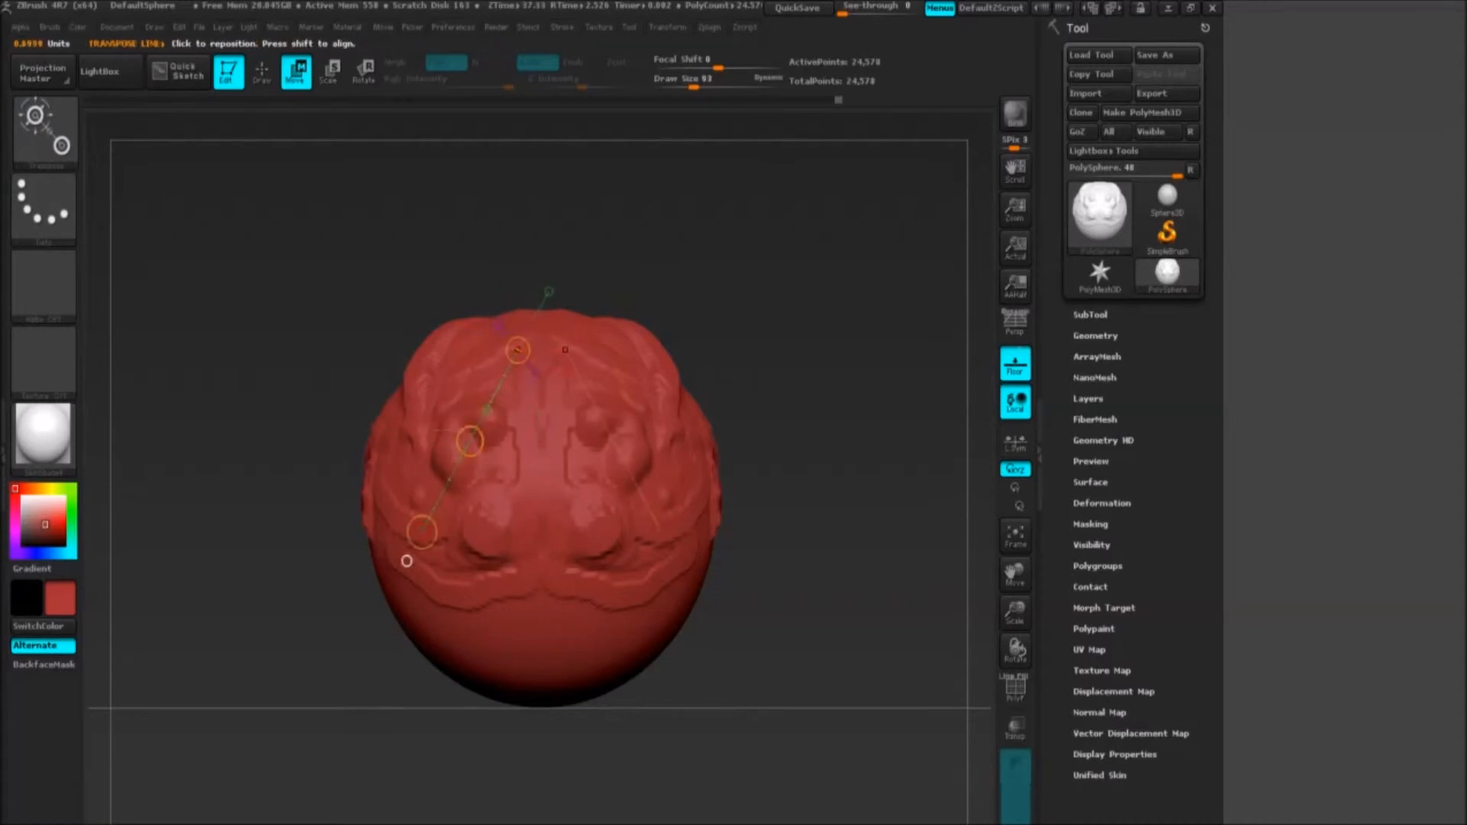
left_click_drag(741, 169, 740, 229, "alt")
mouse_move(461, 307)
left_mouse_down()
mouse_move(504, 457)
mouse_move(340, 351)
mouse_move(377, 396)
mouse_move(573, 229)
mouse_move(409, 536)
mouse_move(348, 394)
mouse_move(516, 348)
mouse_move(472, 342)
mouse_move(475, 463)
left_mouse_up()
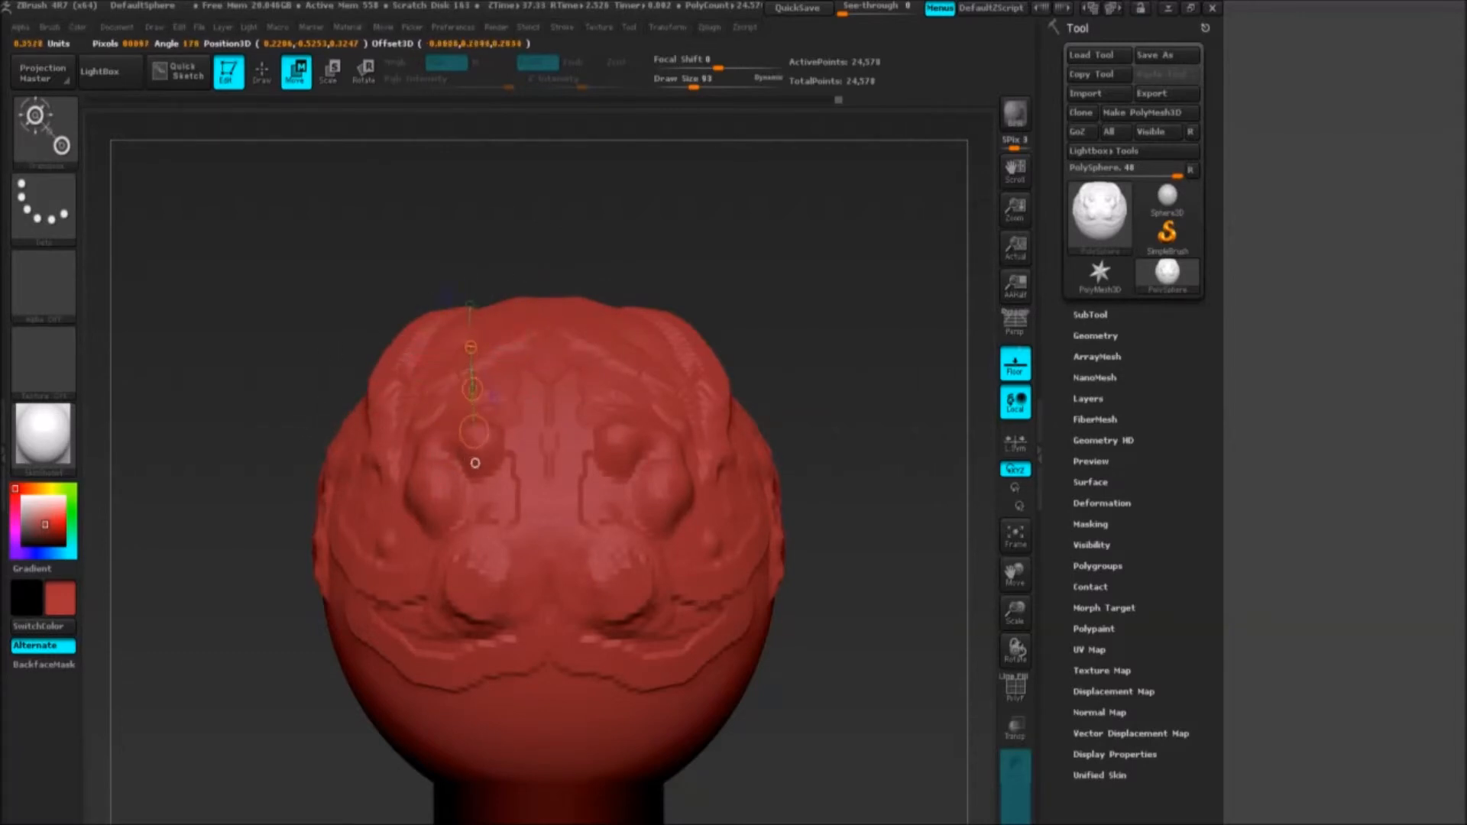
left_click_drag(483, 584, 481, 764)
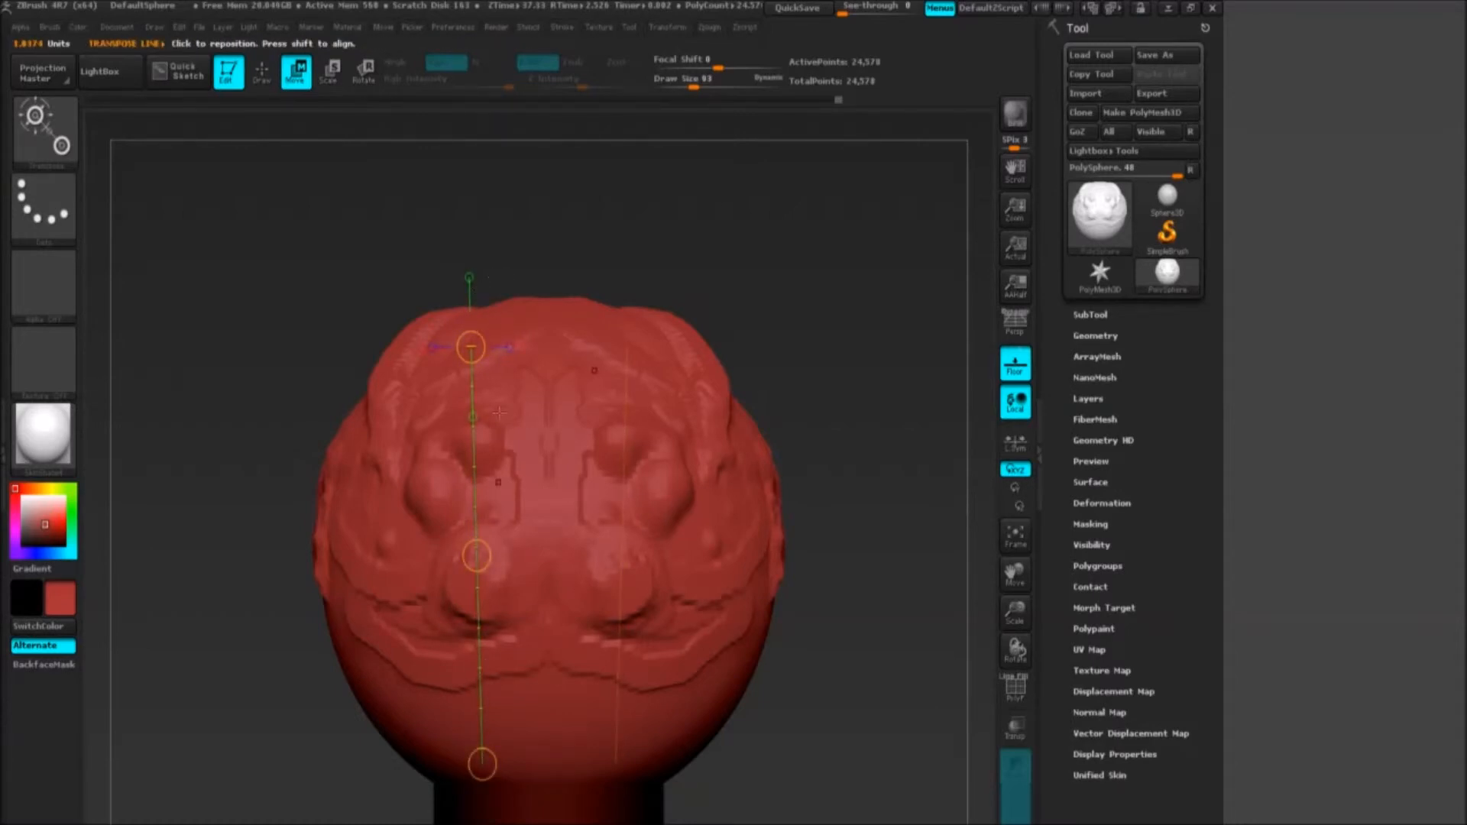
Step: Redraw the transpose line vertically from the crown to the base of the sphere and examine it from the side
left_click_drag(836, 291, 826, 237, "alt")
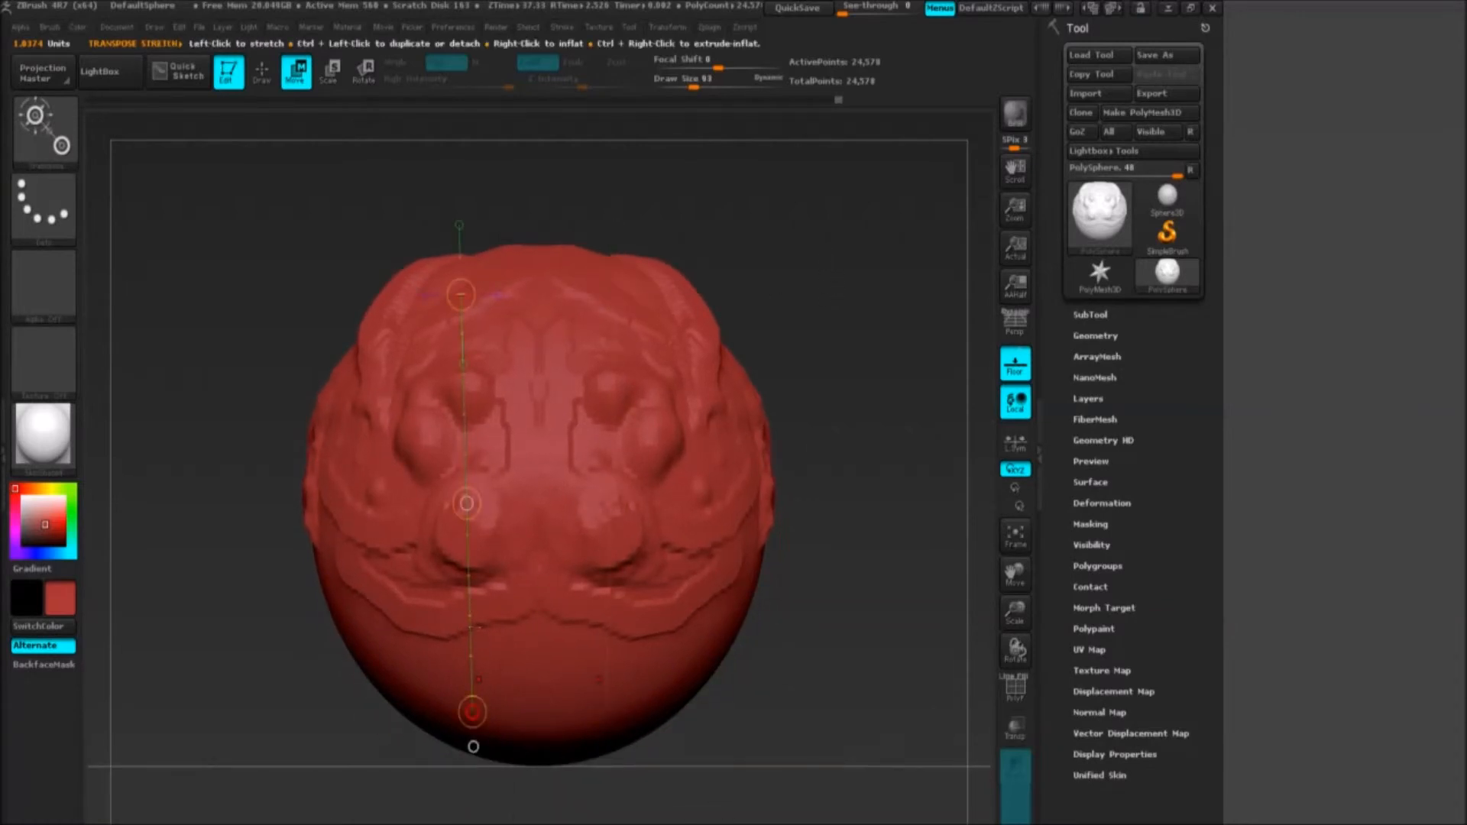
left_click_drag(505, 260, 503, 741)
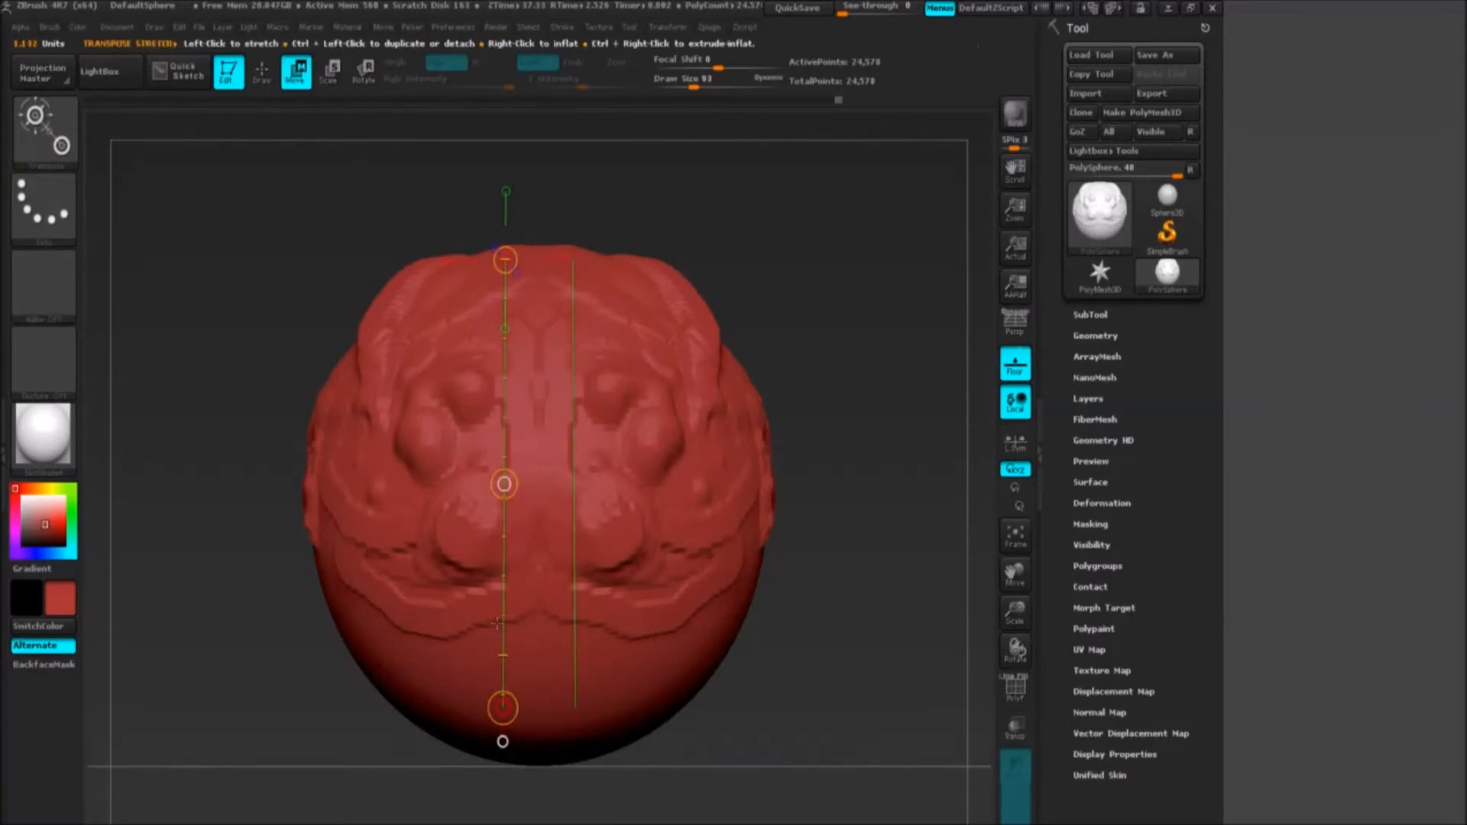
left_click_drag(503, 741, 583, 742)
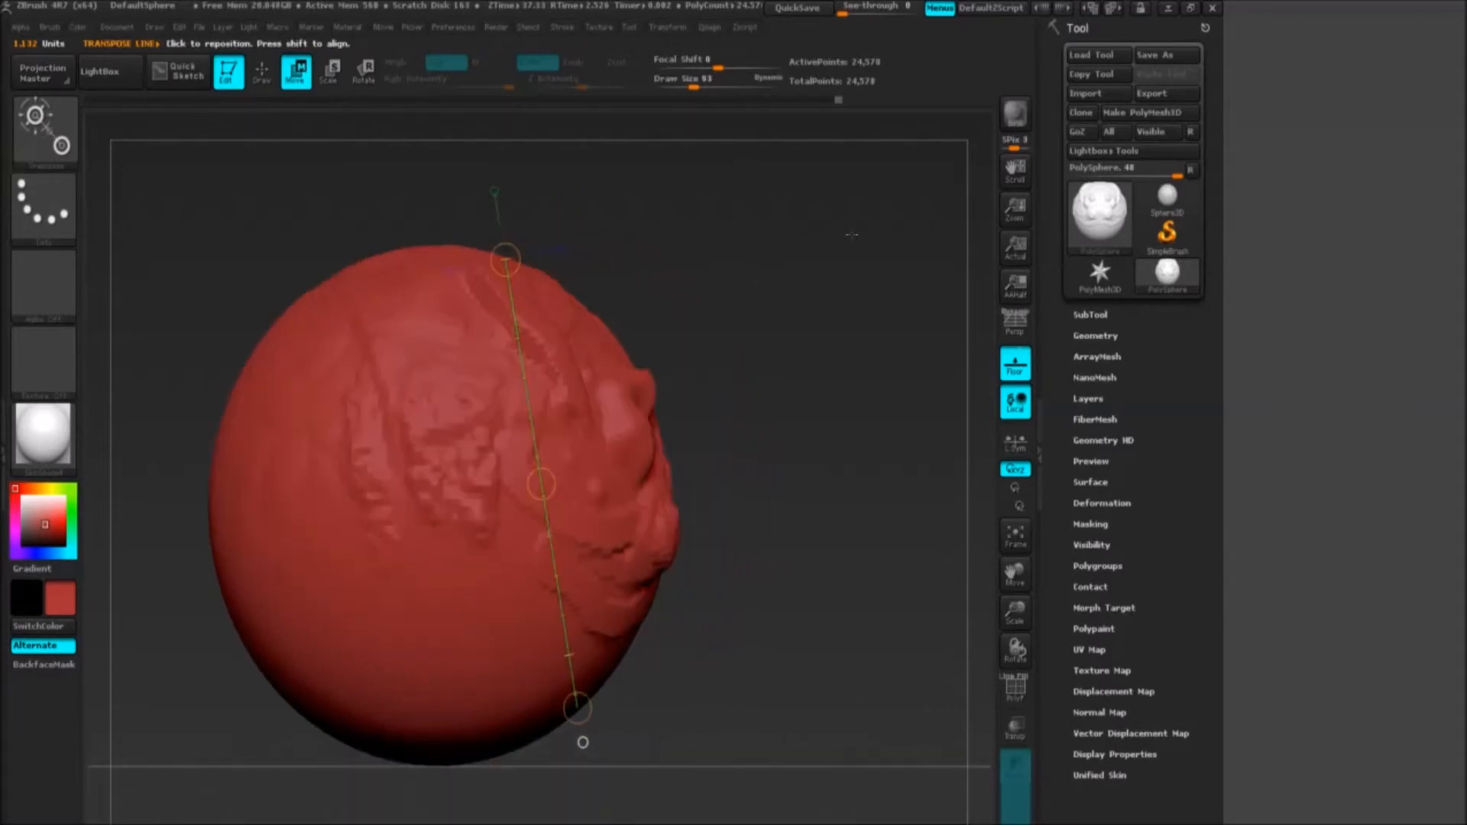
left_click_drag(747, 271, 648, 300)
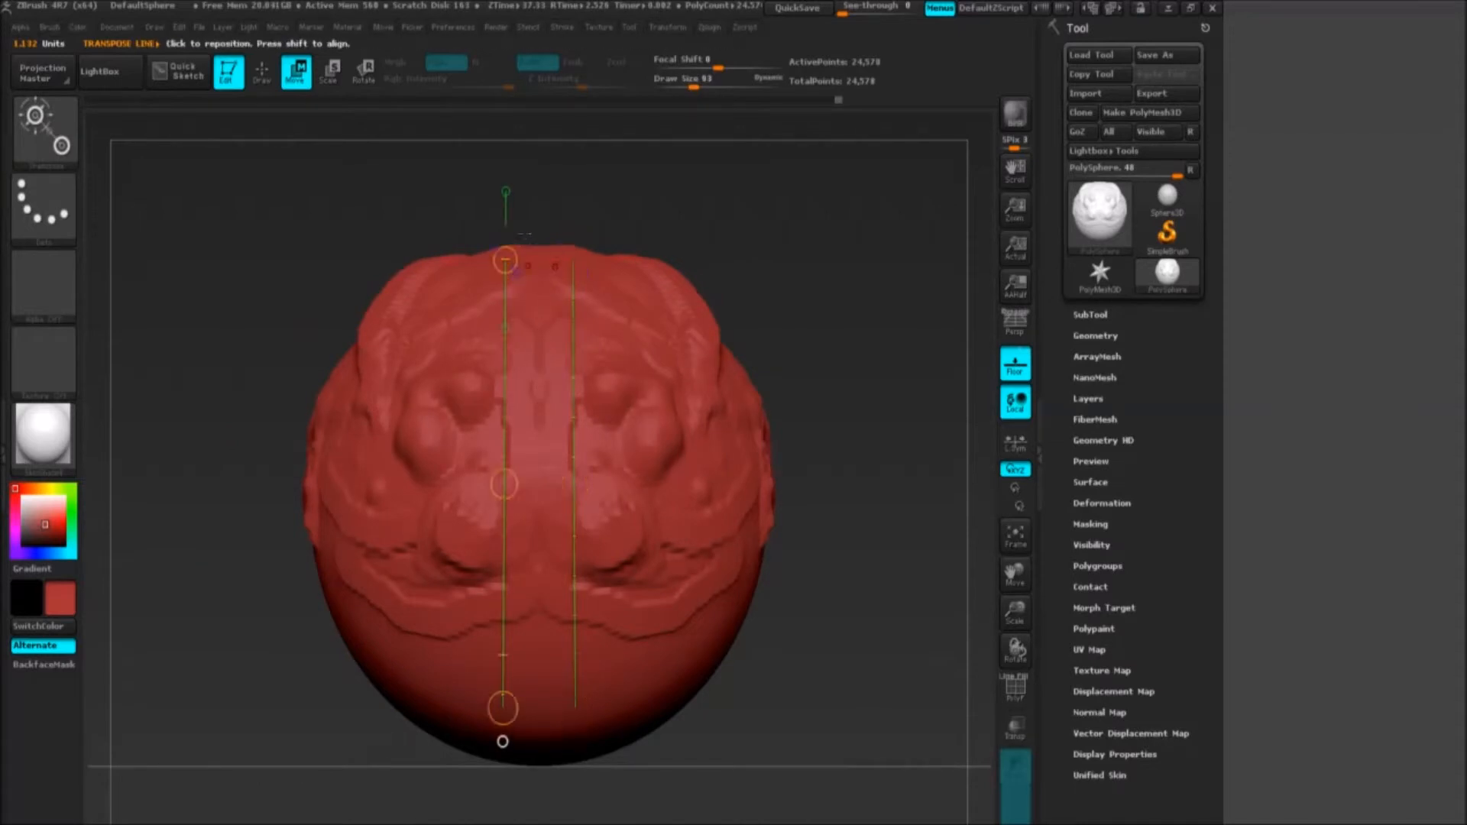
Step: Draw a shorter straight vertical transpose line from the crown to the lower bumps and check it from the side
mouse_move(533, 252)
left_mouse_down()
mouse_move(534, 802)
mouse_move(533, 785)
left_mouse_up()
mouse_move(501, 267)
left_mouse_down()
mouse_move(501, 558)
mouse_move(500, 542)
left_mouse_up()
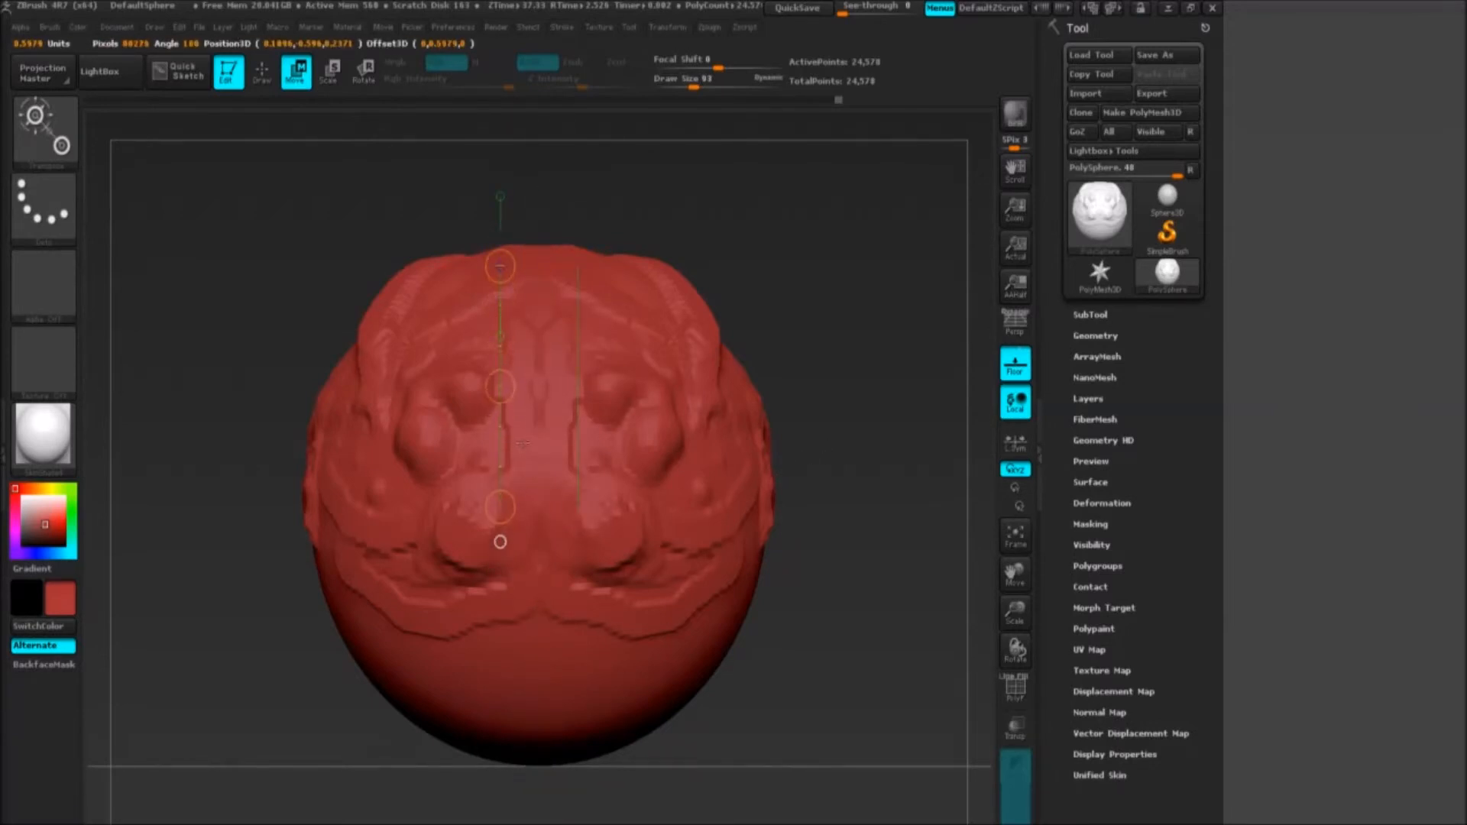
left_click_drag(845, 321, 898, 311)
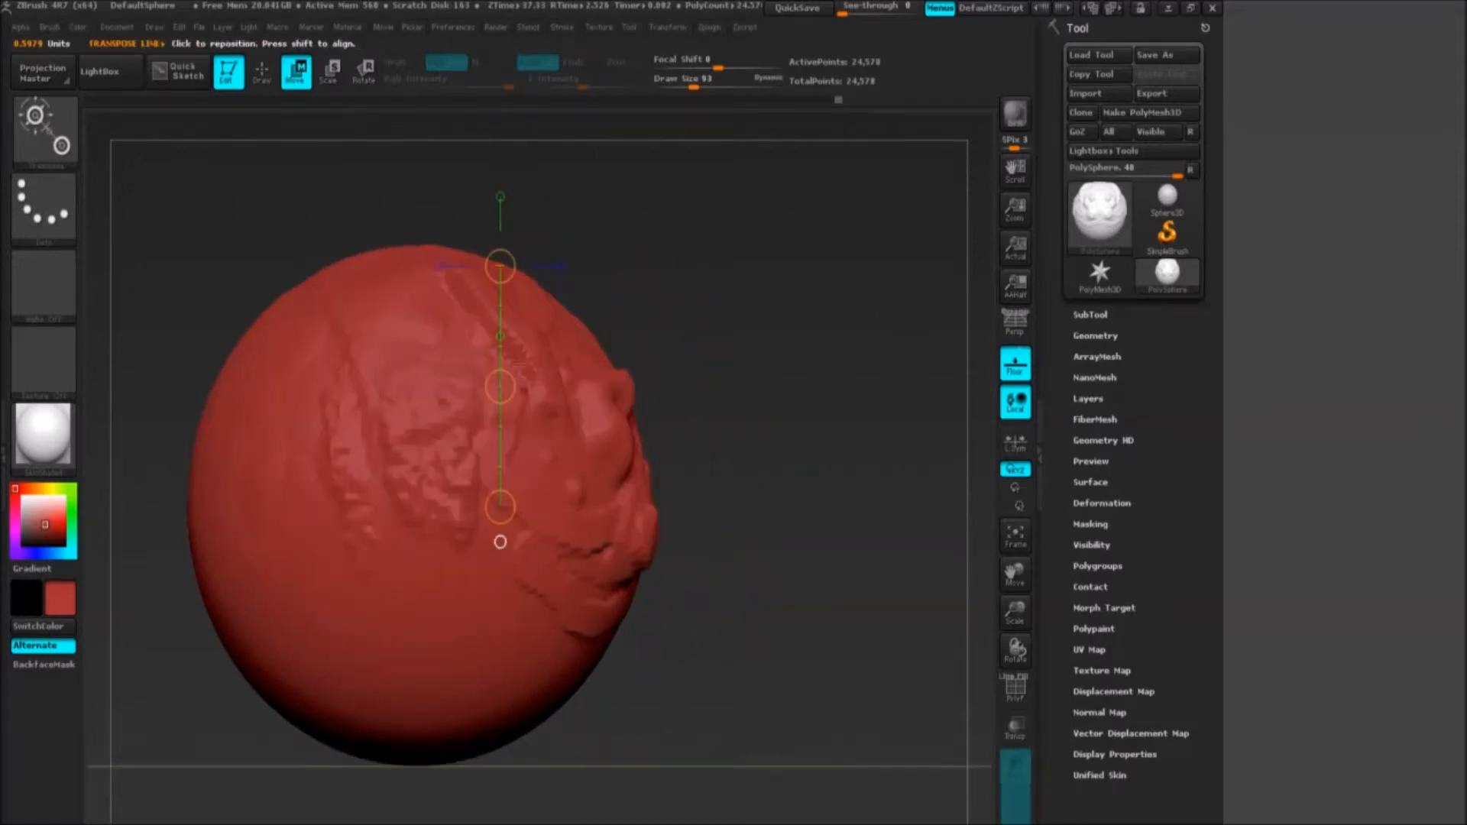
left_click_drag(756, 326, 673, 340)
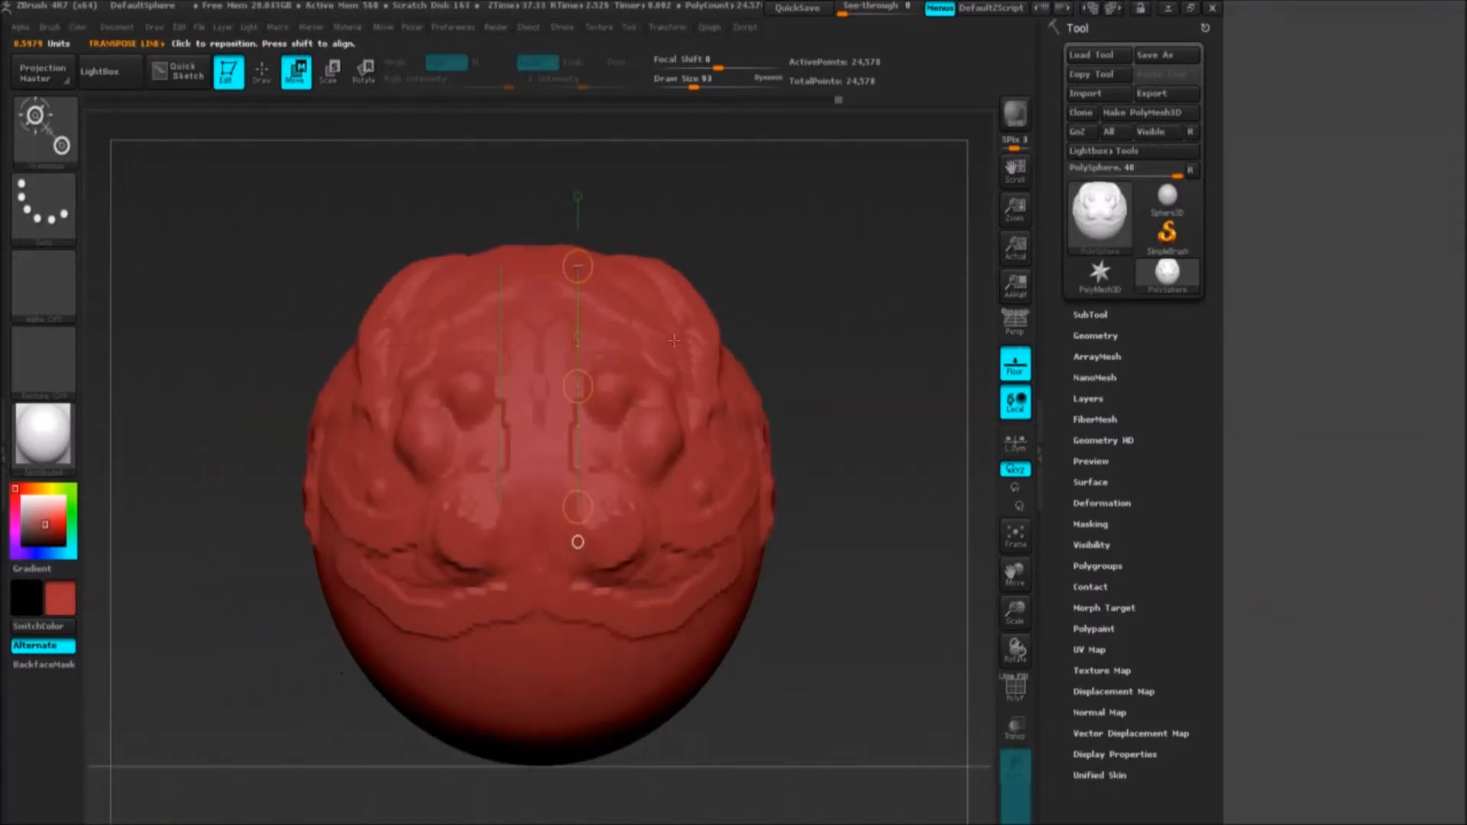
Step: Draw a diagonal transpose line from the crown toward the side of the head, and undo a trial adjustment made with it
left_click_drag(798, 264, 833, 285)
left_click_drag(565, 265, 432, 473)
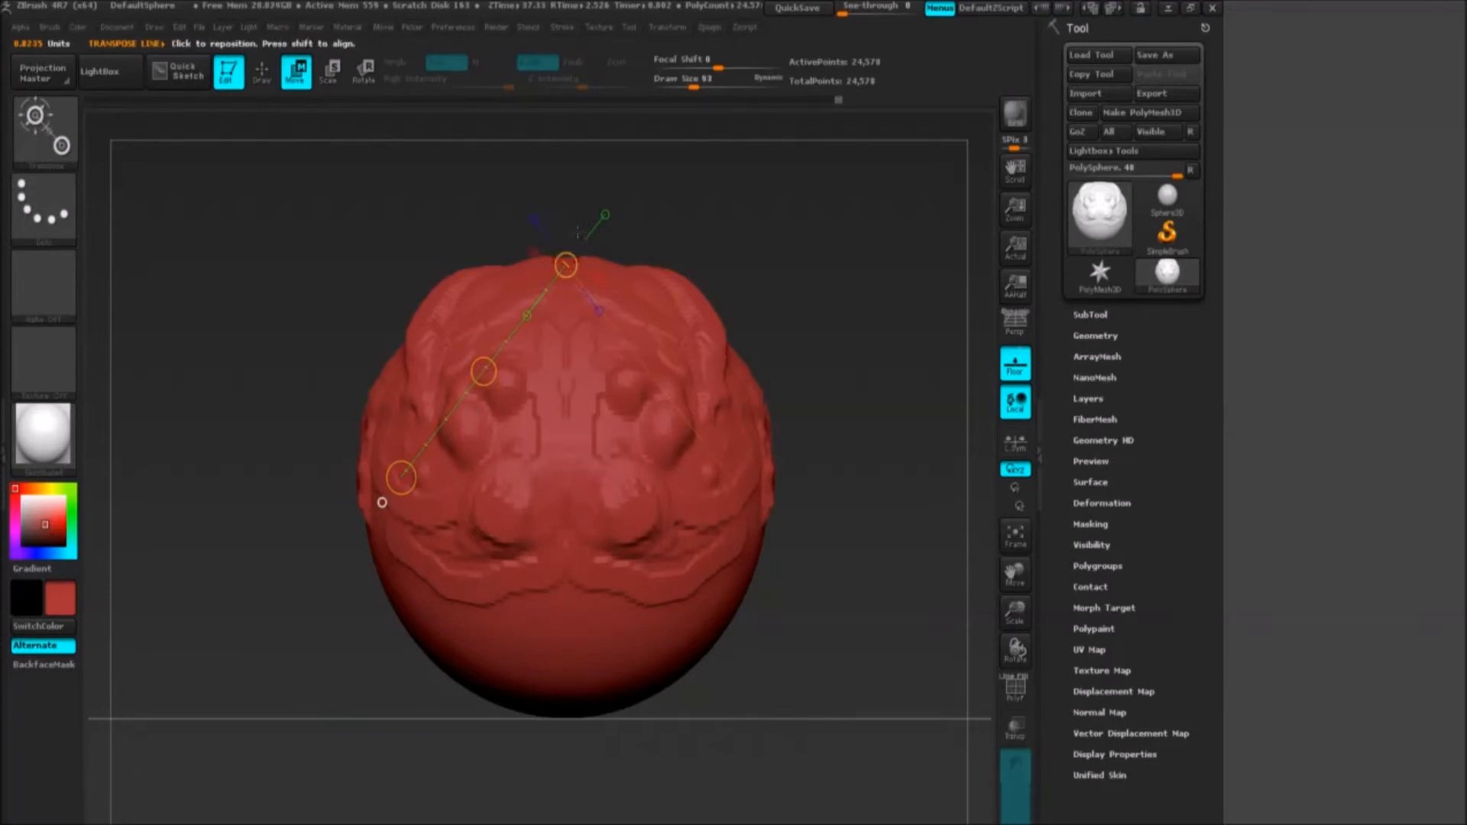
left_click_drag(568, 234, 310, 452)
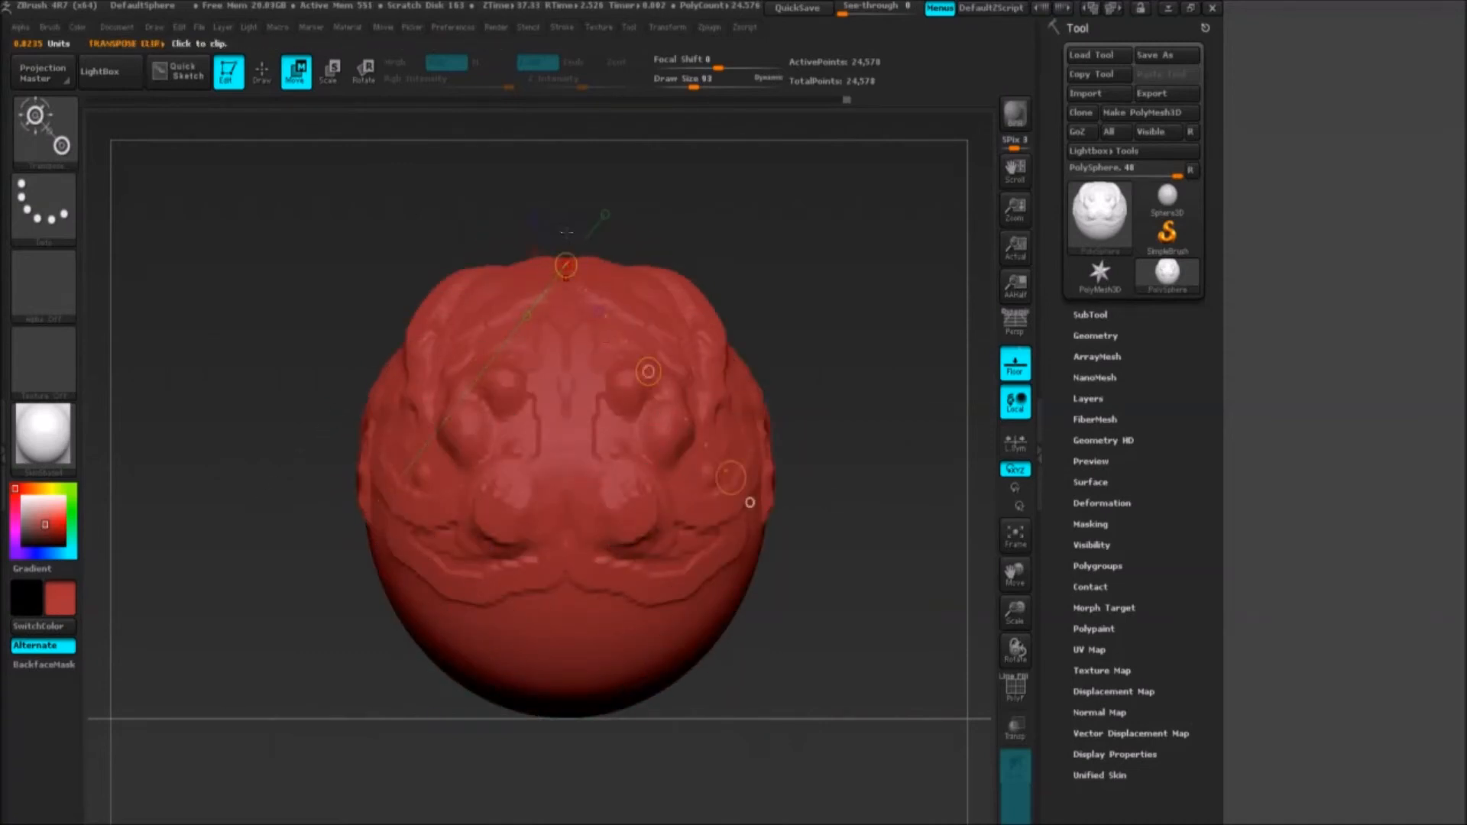
left_click_drag(566, 232, 241, 624)
key("ctrl+z")
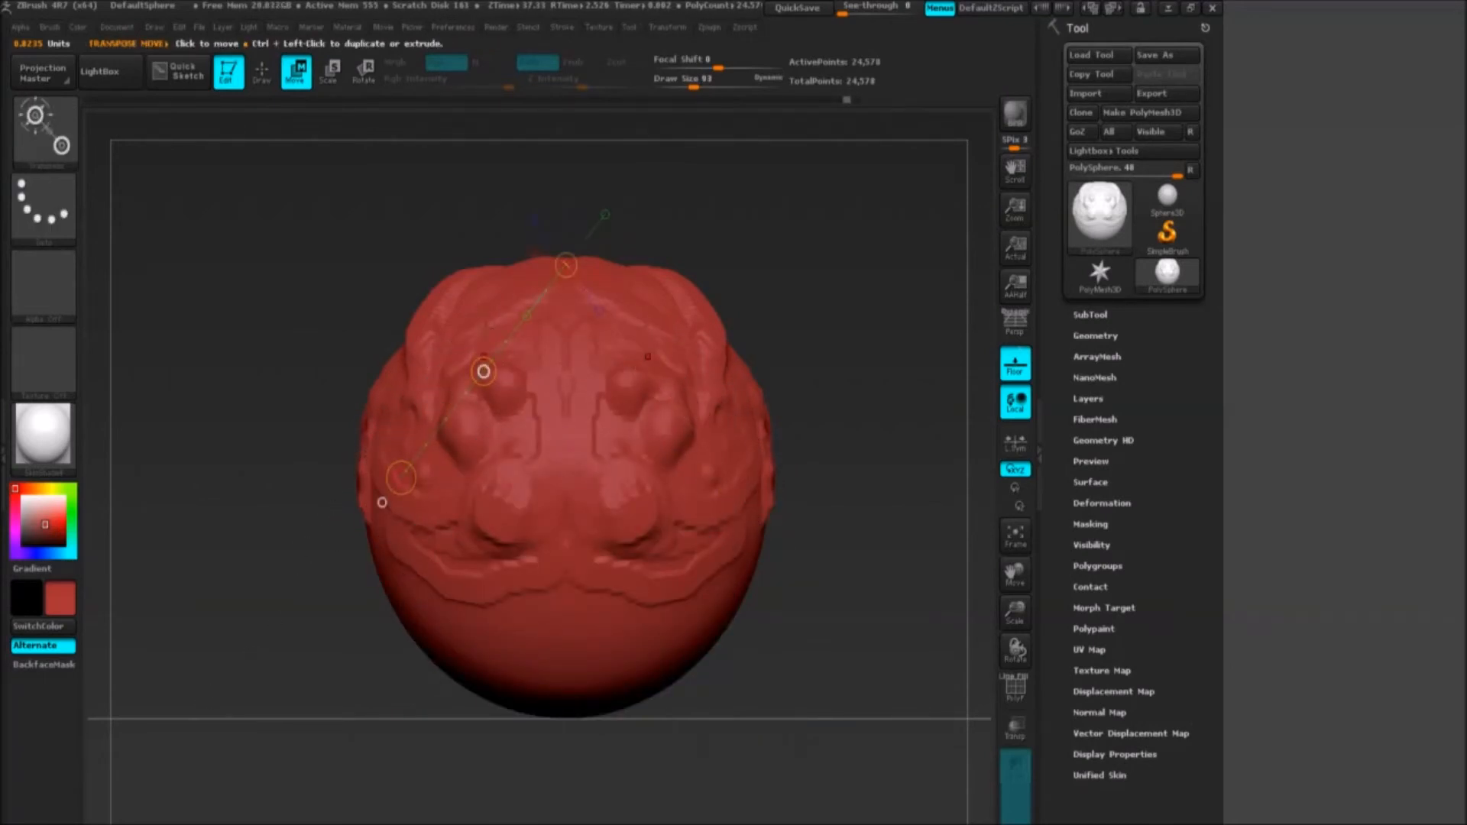
Step: Draw a straight vertical transpose line along the side of the head and undo trial moves and stretches made with it
left_click_drag(485, 326, 581, 309)
key("ctrl+z")
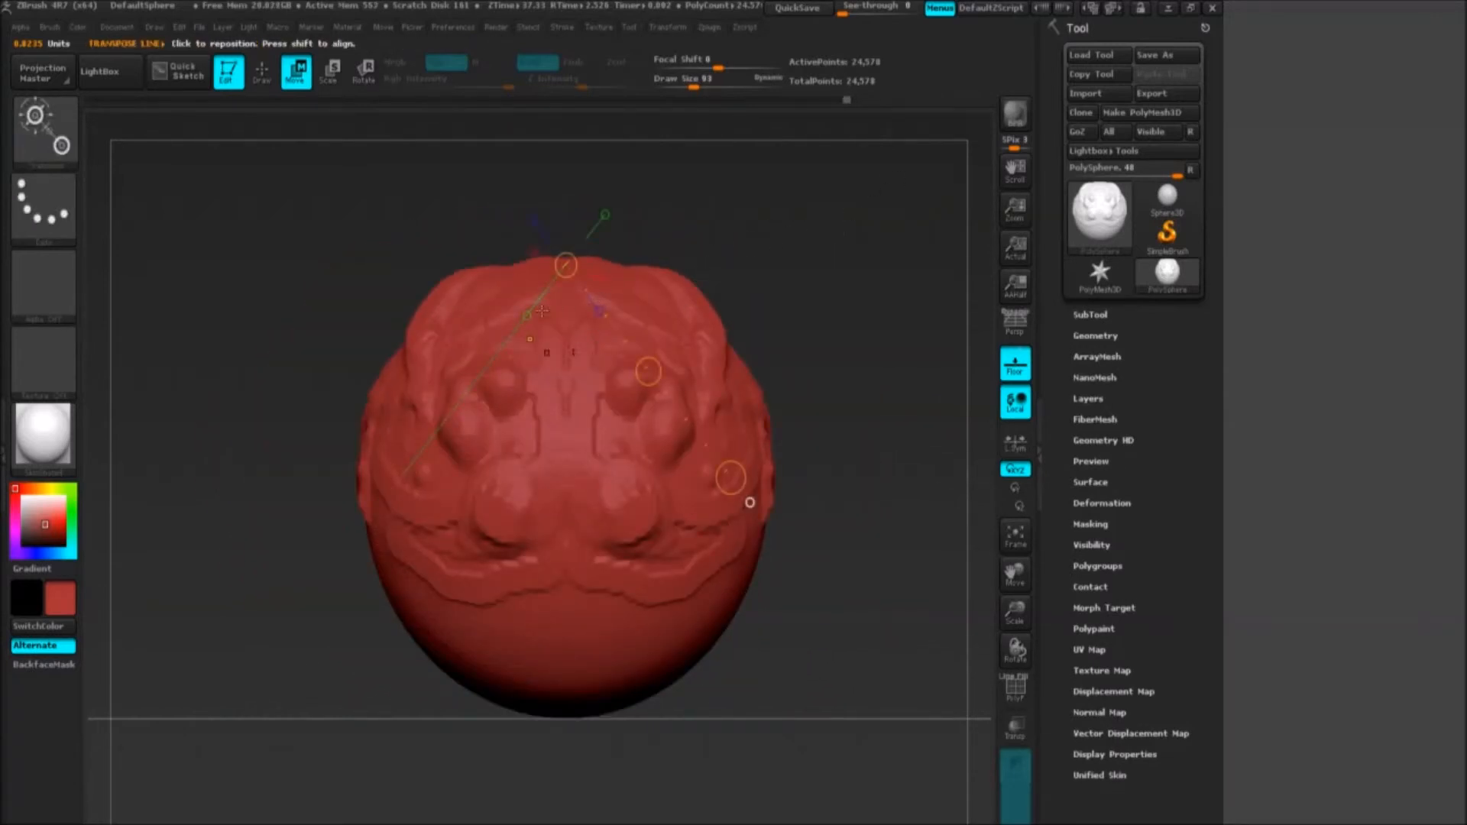
left_click_drag(436, 302, 436, 511, "shift")
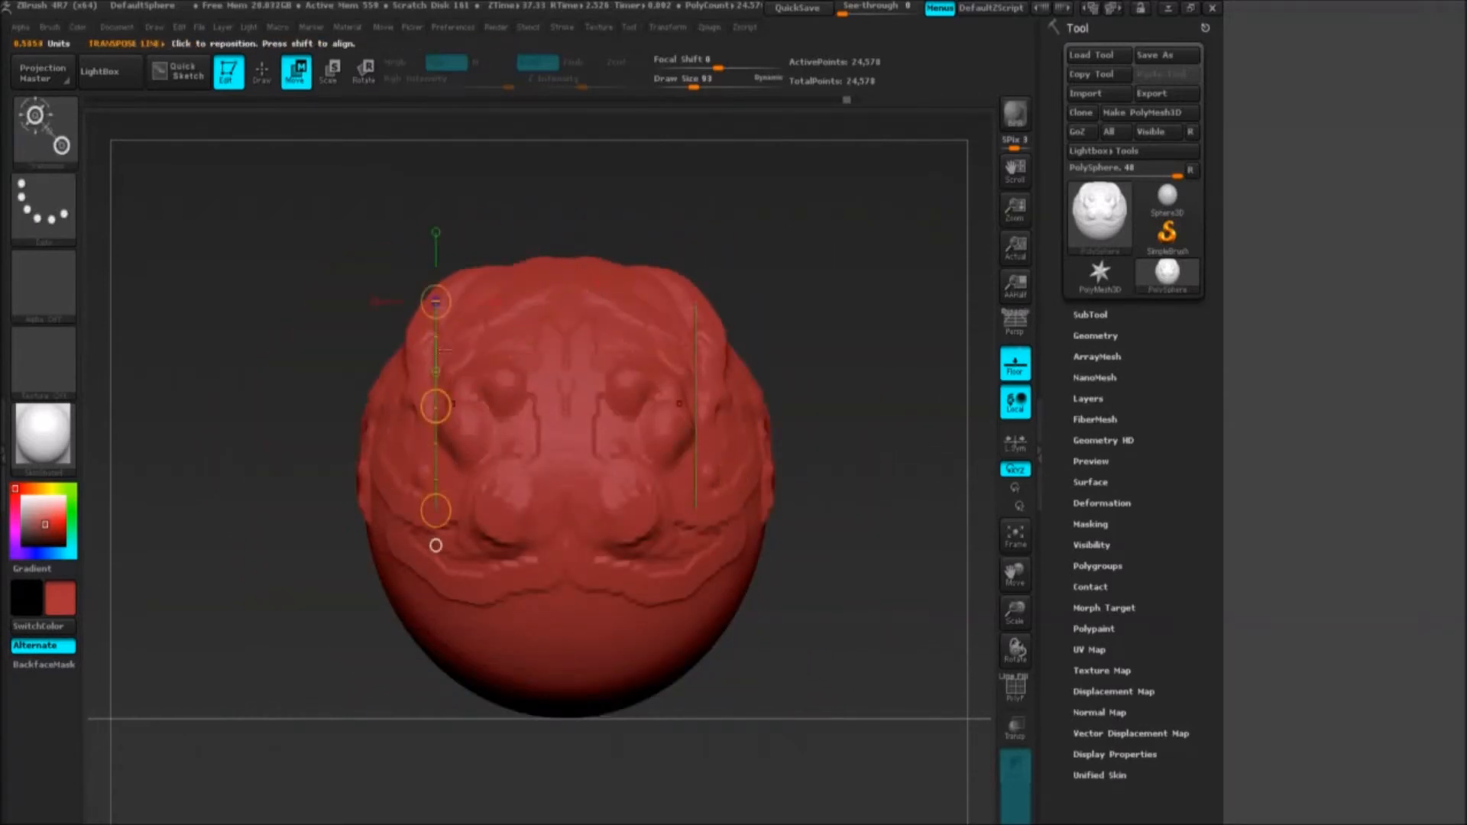
left_click_drag(433, 355, 377, 320)
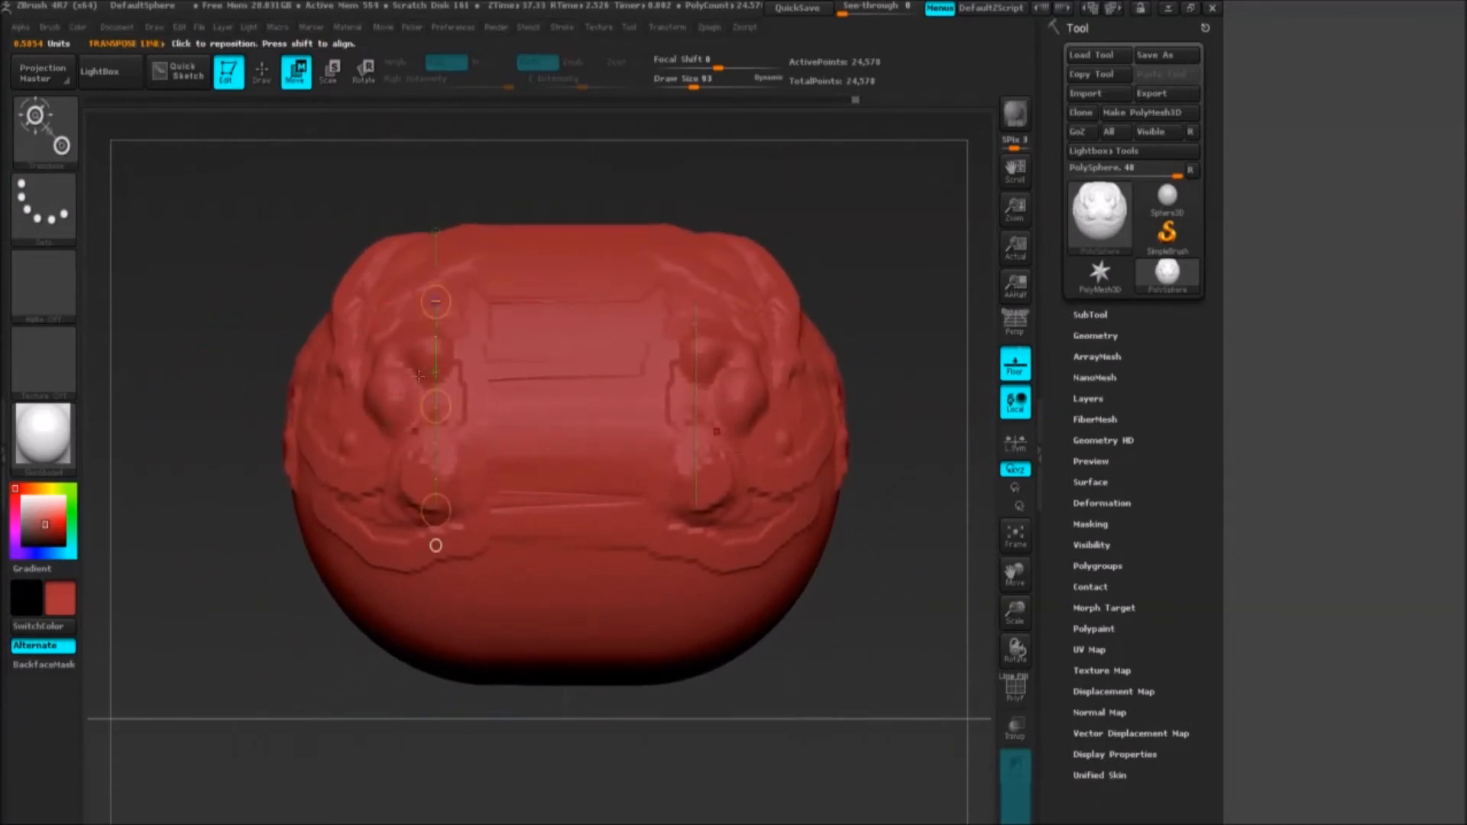
key("ctrl+z")
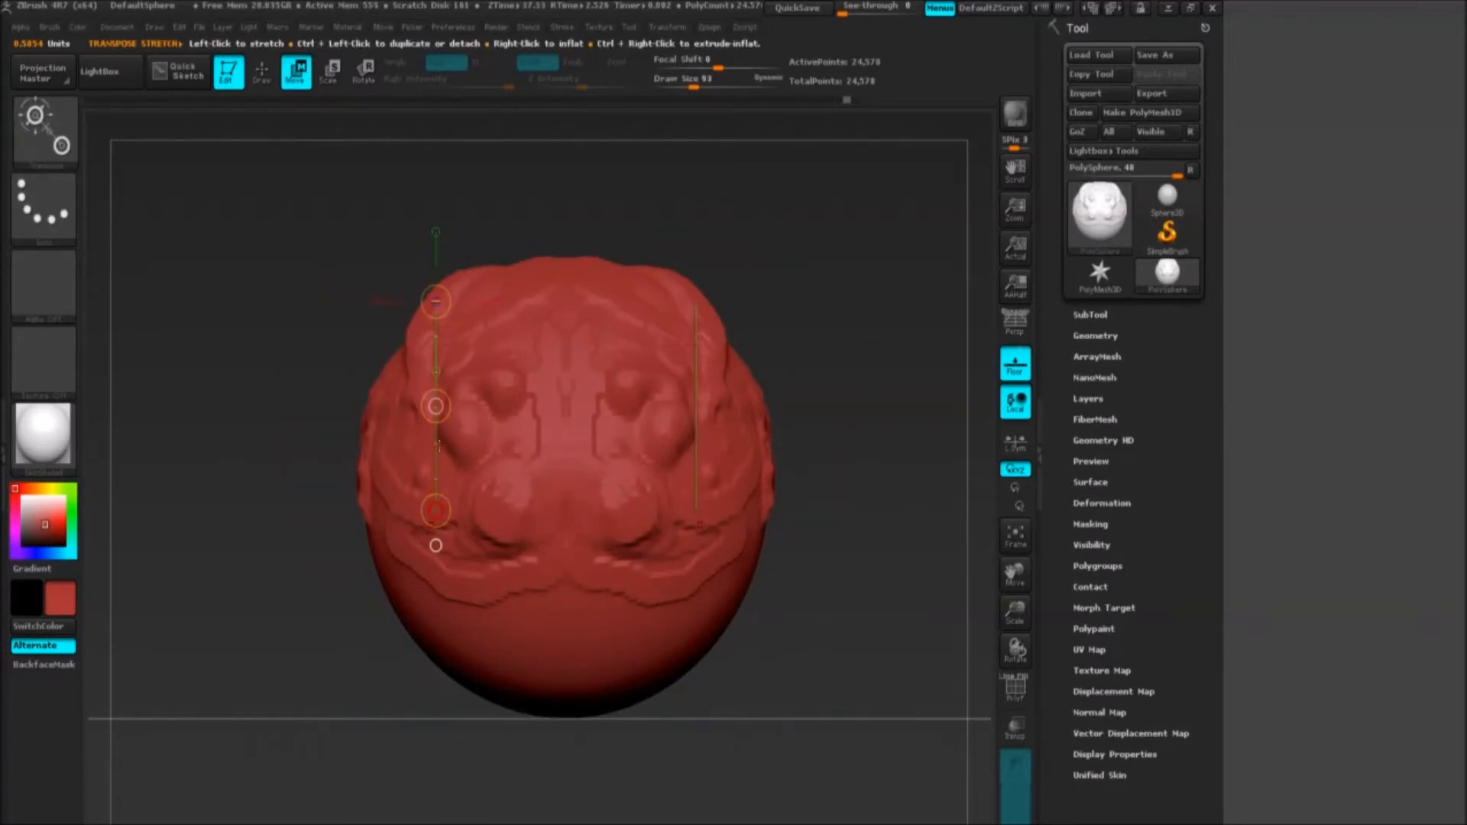
left_click_drag(436, 510, 436, 540)
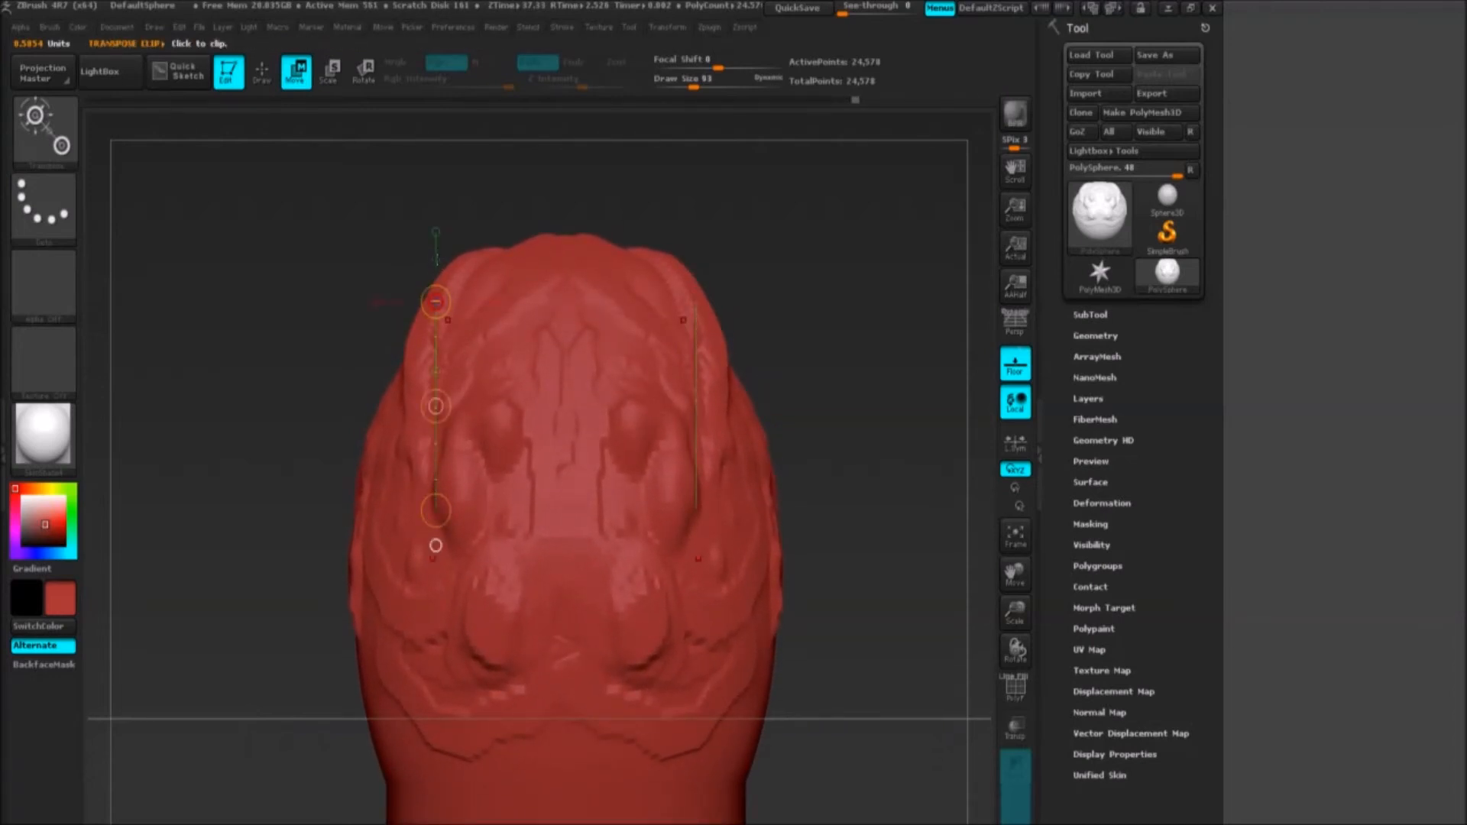
key("ctrl+z")
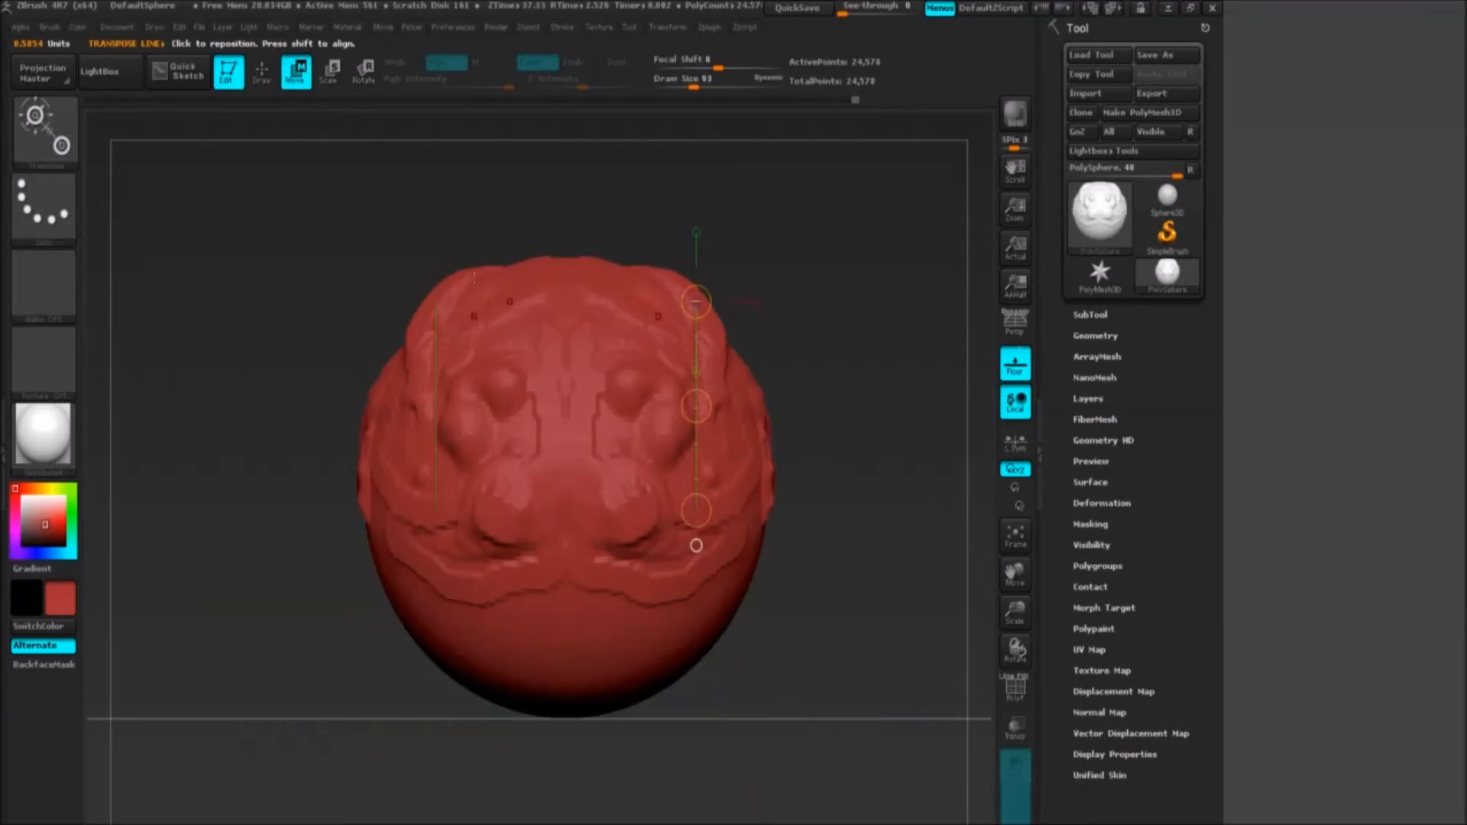
Step: Draw a long vertical transpose line from the upper head to below the face and stretch the model downward into an egg shape
left_click_drag(500, 272, 499, 634)
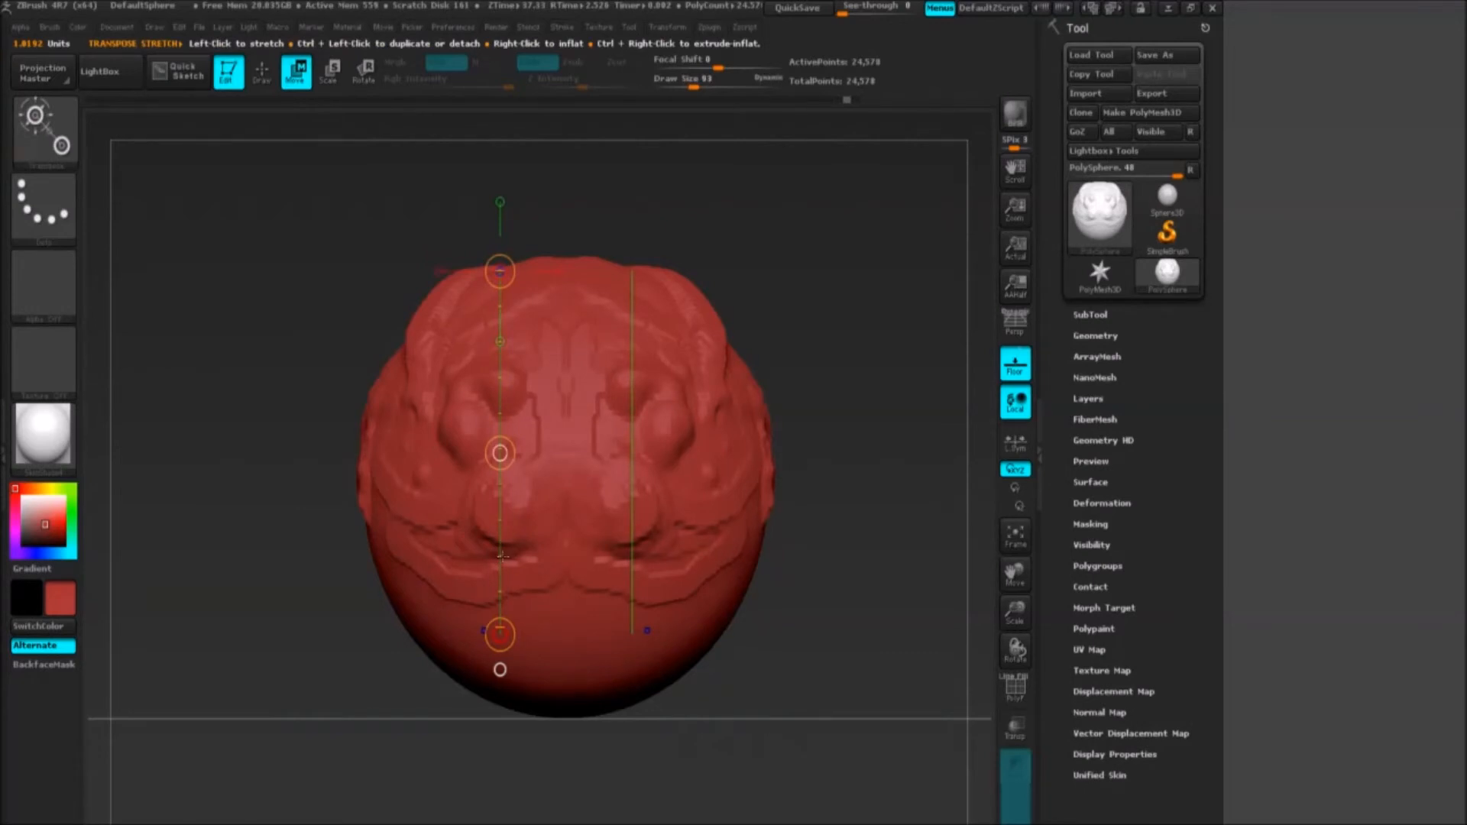
mouse_move(500, 635)
left_mouse_down()
mouse_move(500, 730)
mouse_move(499, 544)
mouse_move(500, 683)
mouse_move(500, 647)
left_mouse_up()
left_click_drag(475, 537, 425, 586)
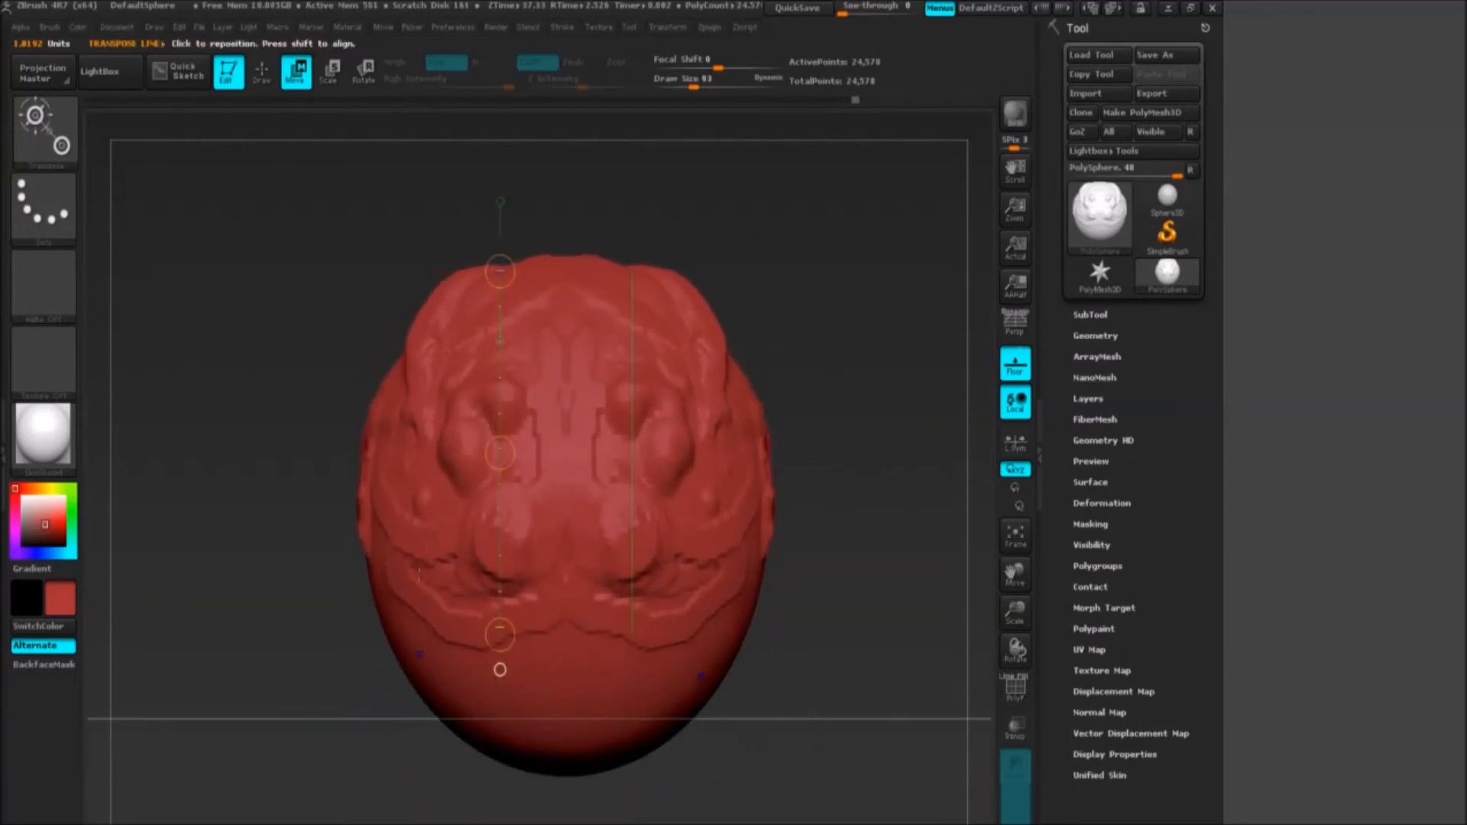
Step: Switch to Scale mode, draw a diagonal transpose line from the face centre past the side, and undo trial flattening and shrinking
left_click(336, 74)
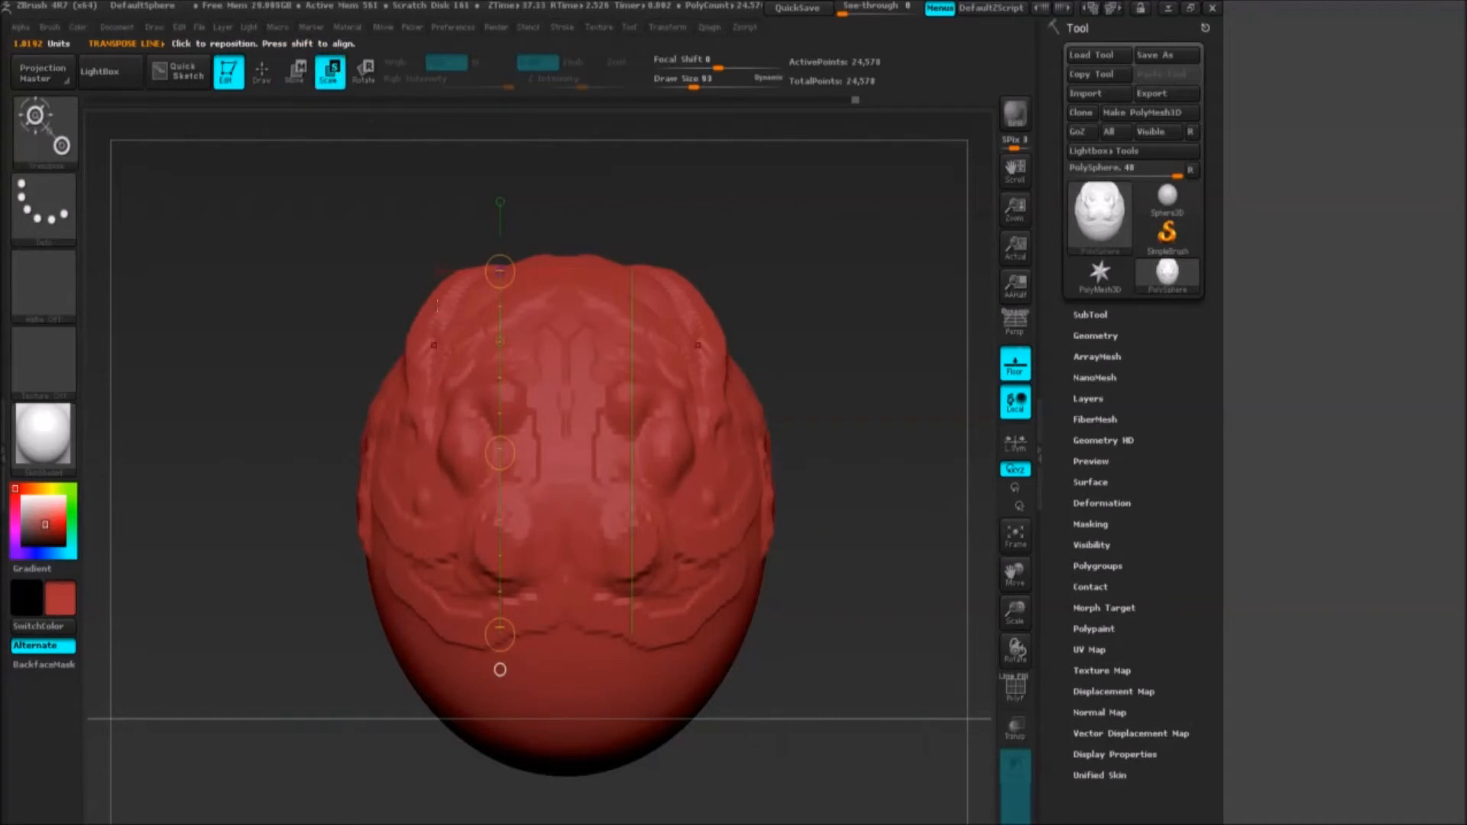
left_click_drag(565, 482, 235, 327)
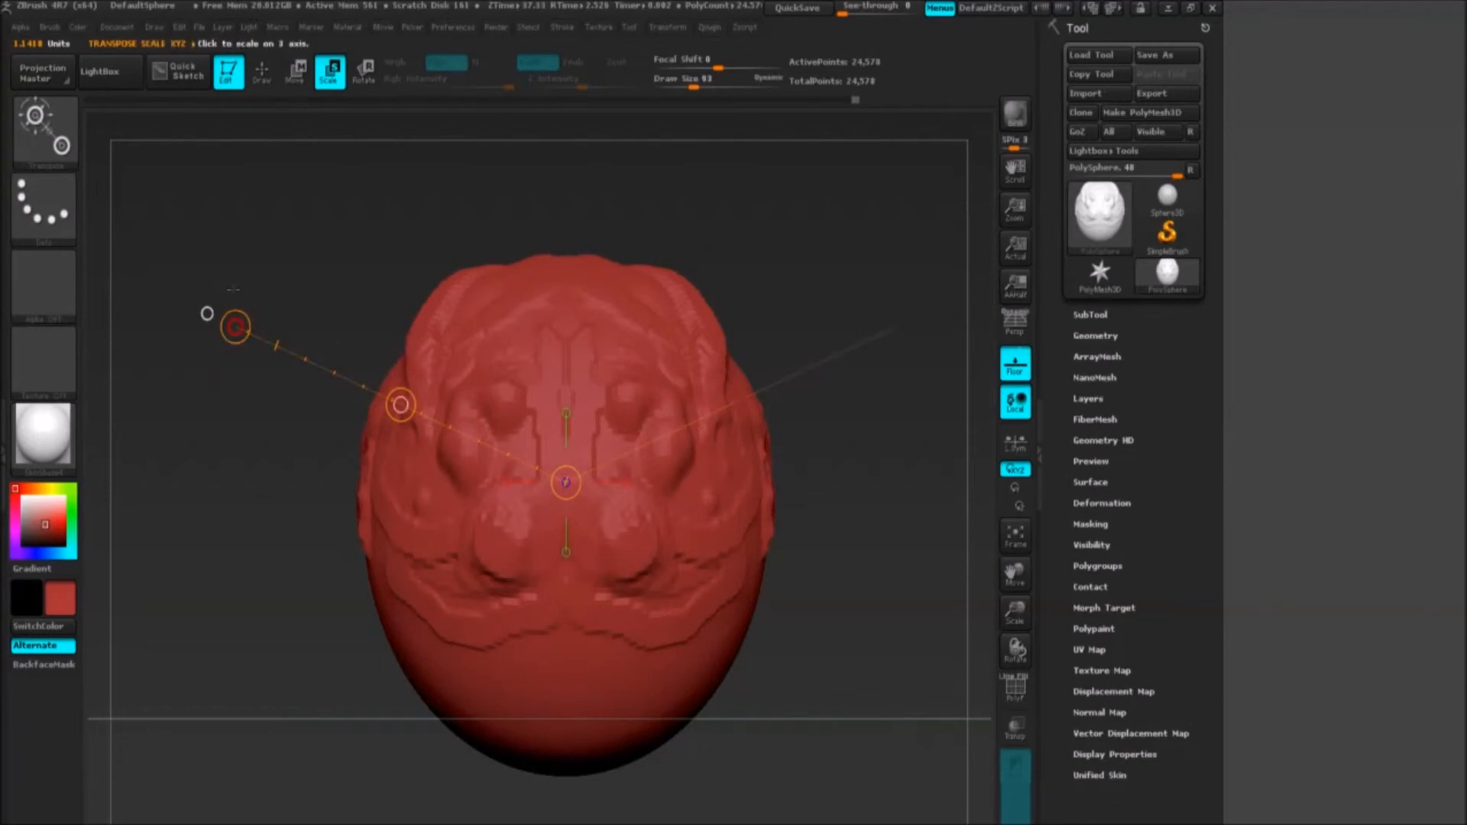
left_click_drag(235, 327, 207, 313)
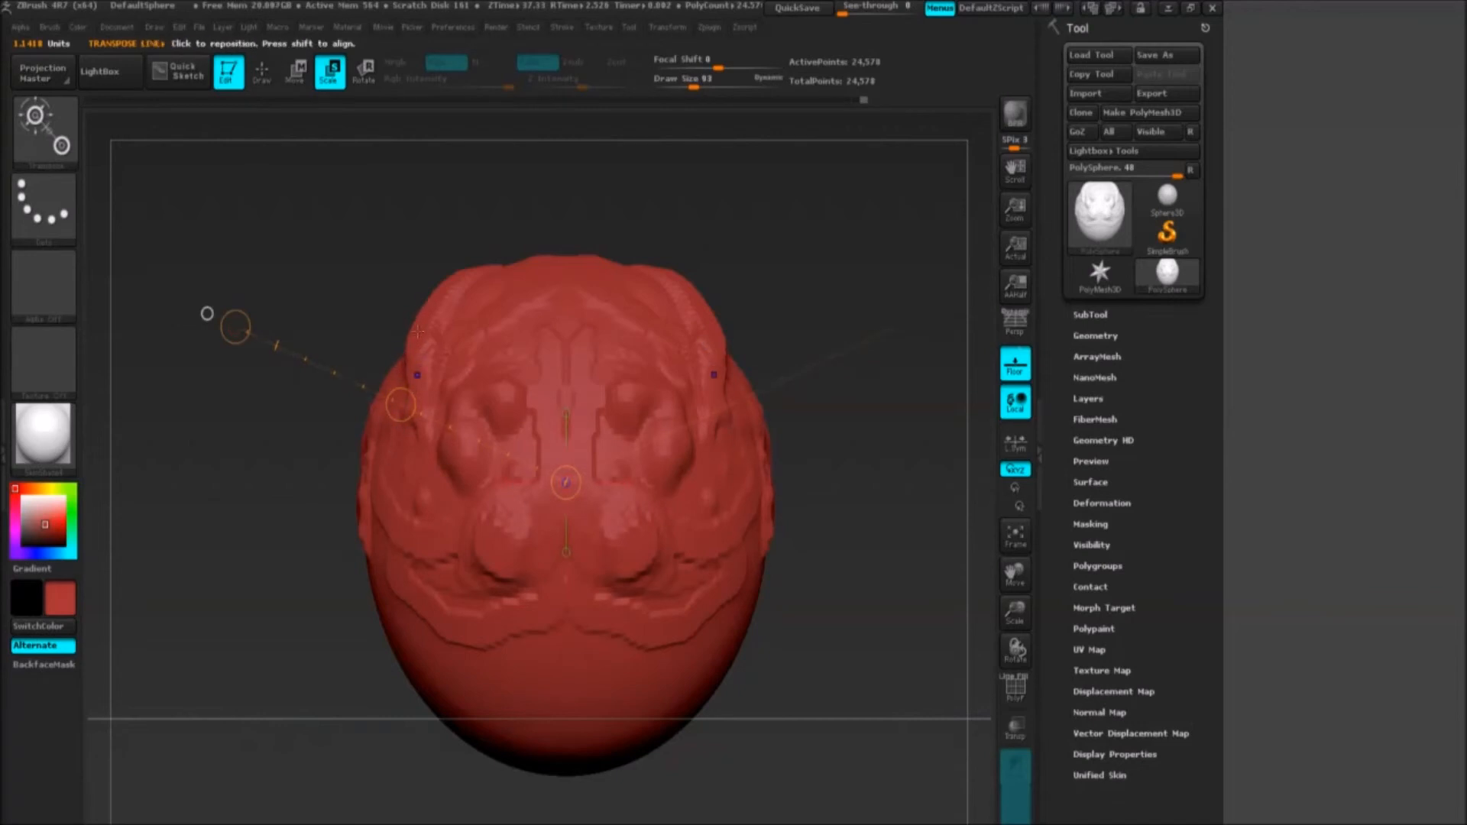
left_click_drag(400, 405, 554, 410)
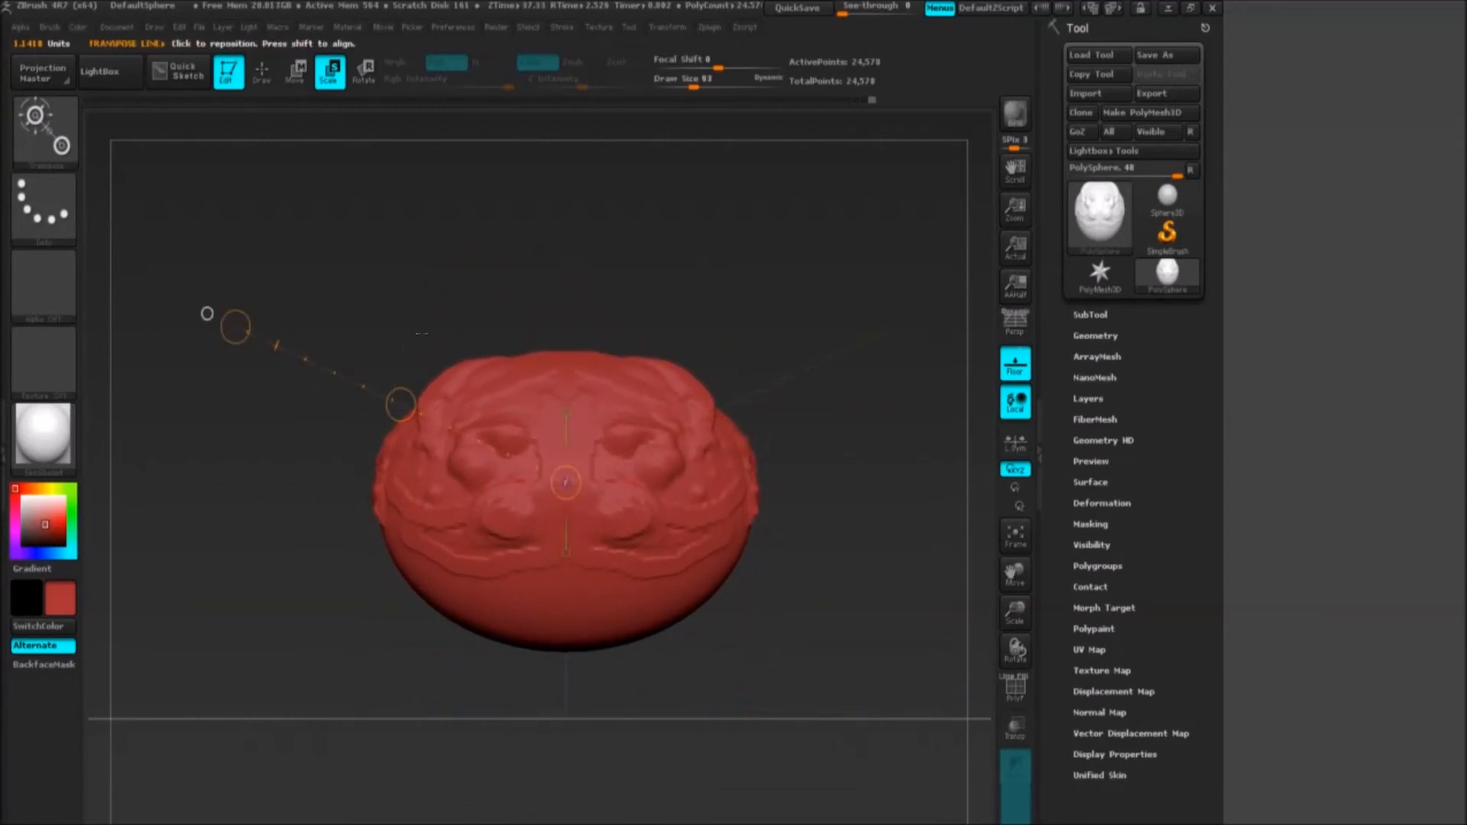
key("ctrl+z")
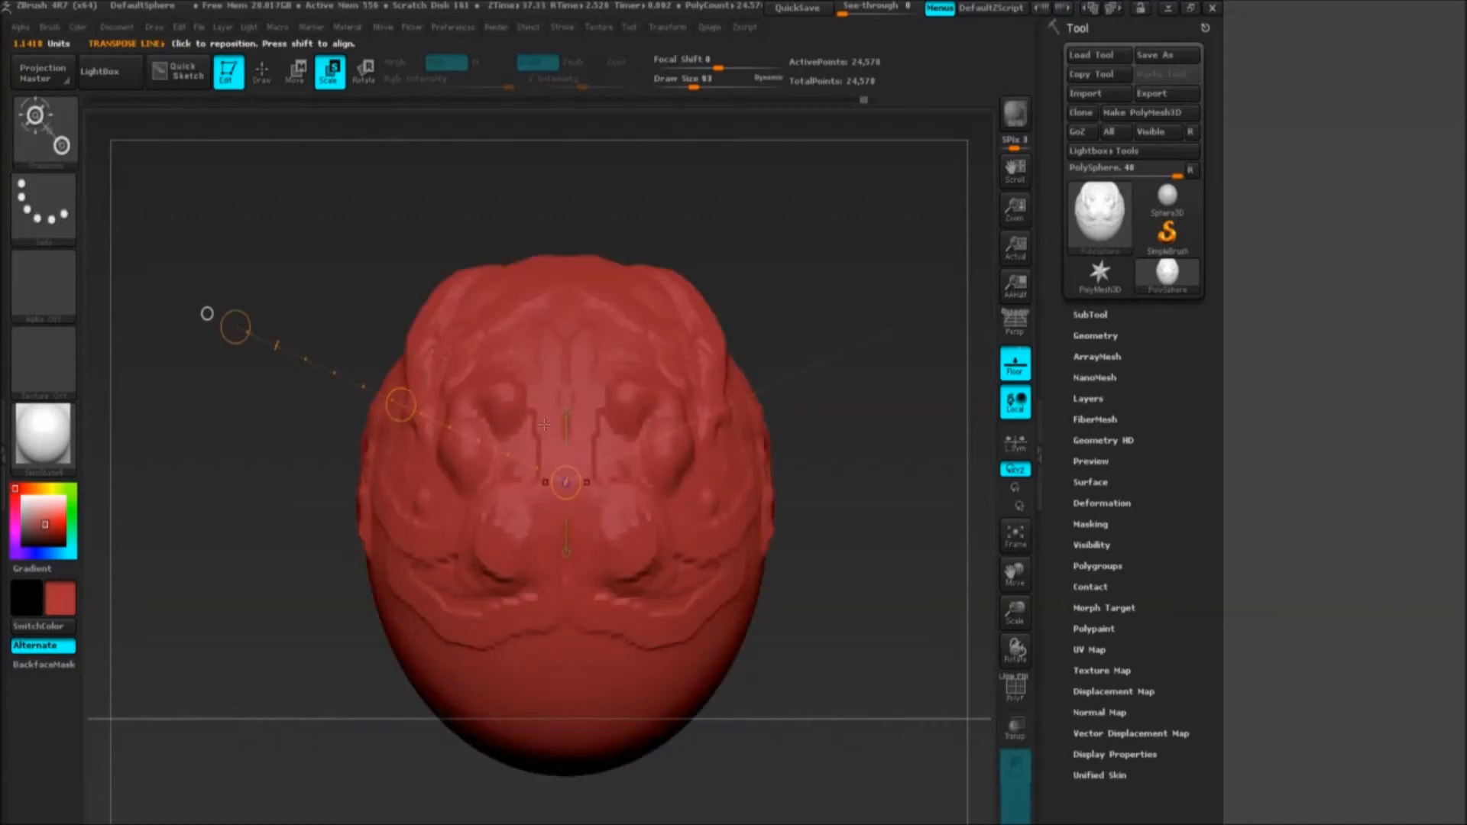
mouse_move(401, 405)
left_mouse_down()
mouse_move(293, 450)
mouse_move(430, 392)
mouse_move(289, 330)
left_mouse_up()
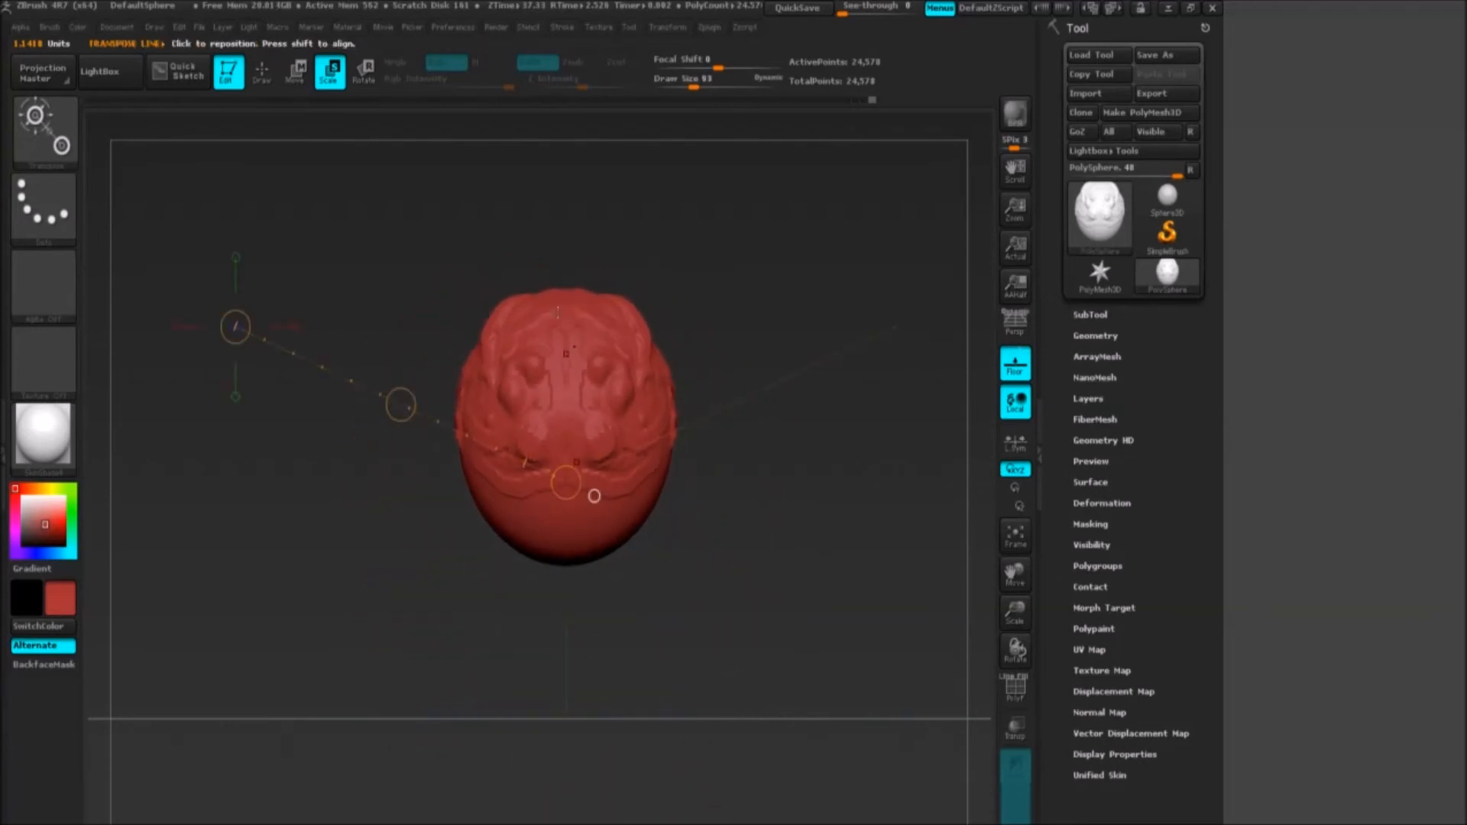
key("ctrl+z")
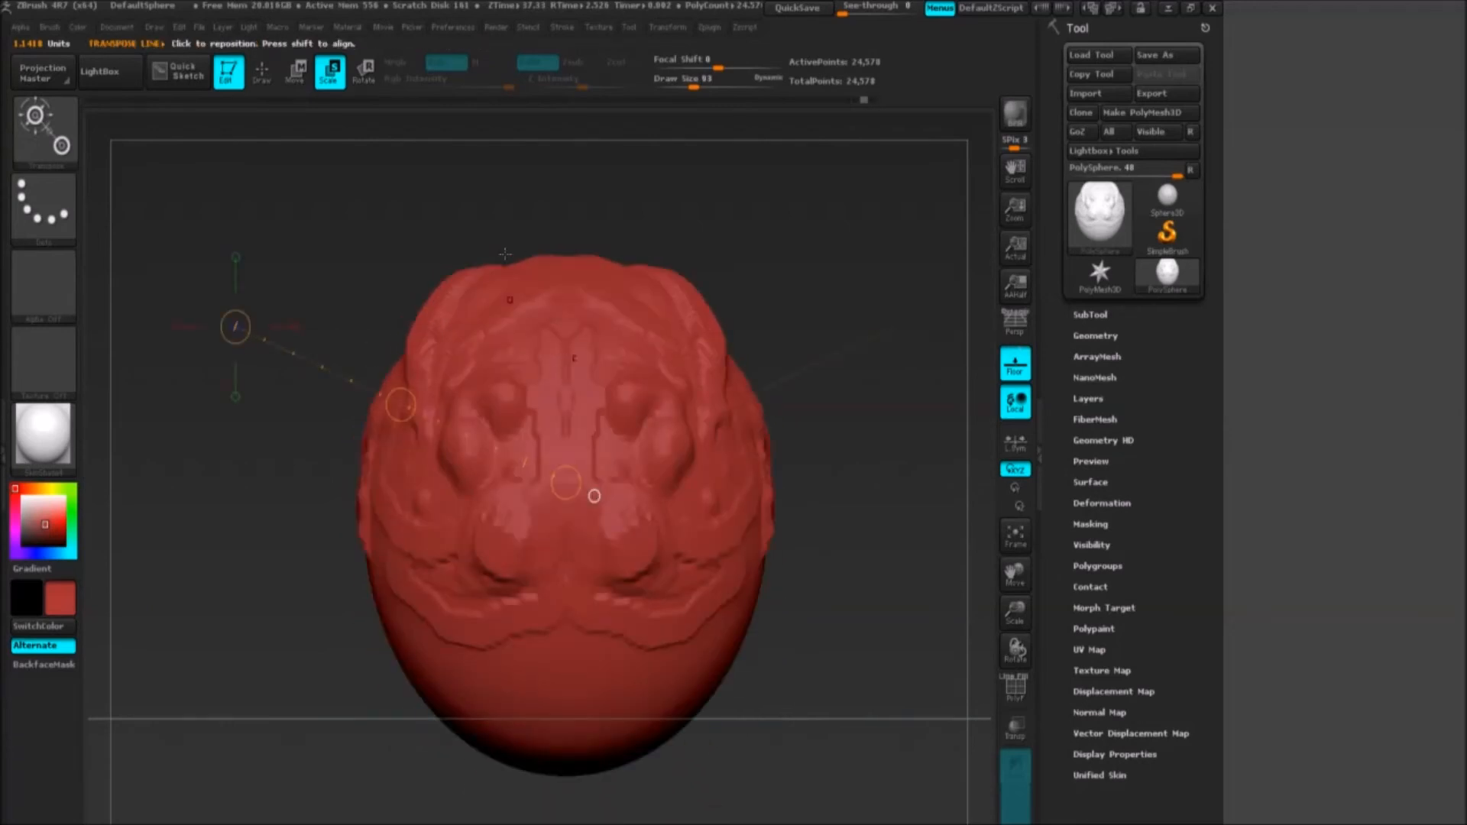
Step: Switch to Rotate mode, draw transpose lines outward from the crown and from the lower face, and undo the trial rotations
left_click(366, 75)
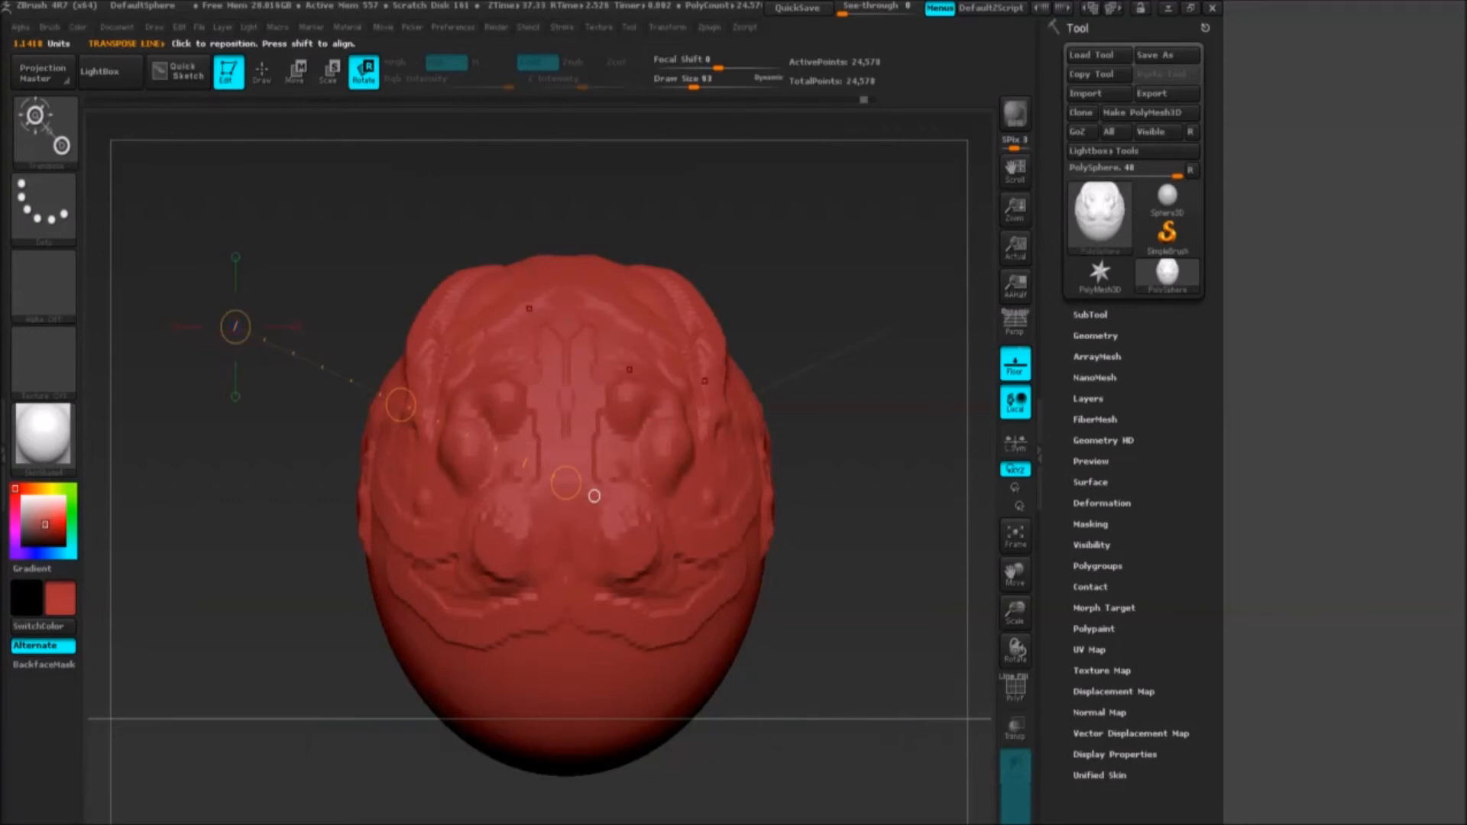
key("q")
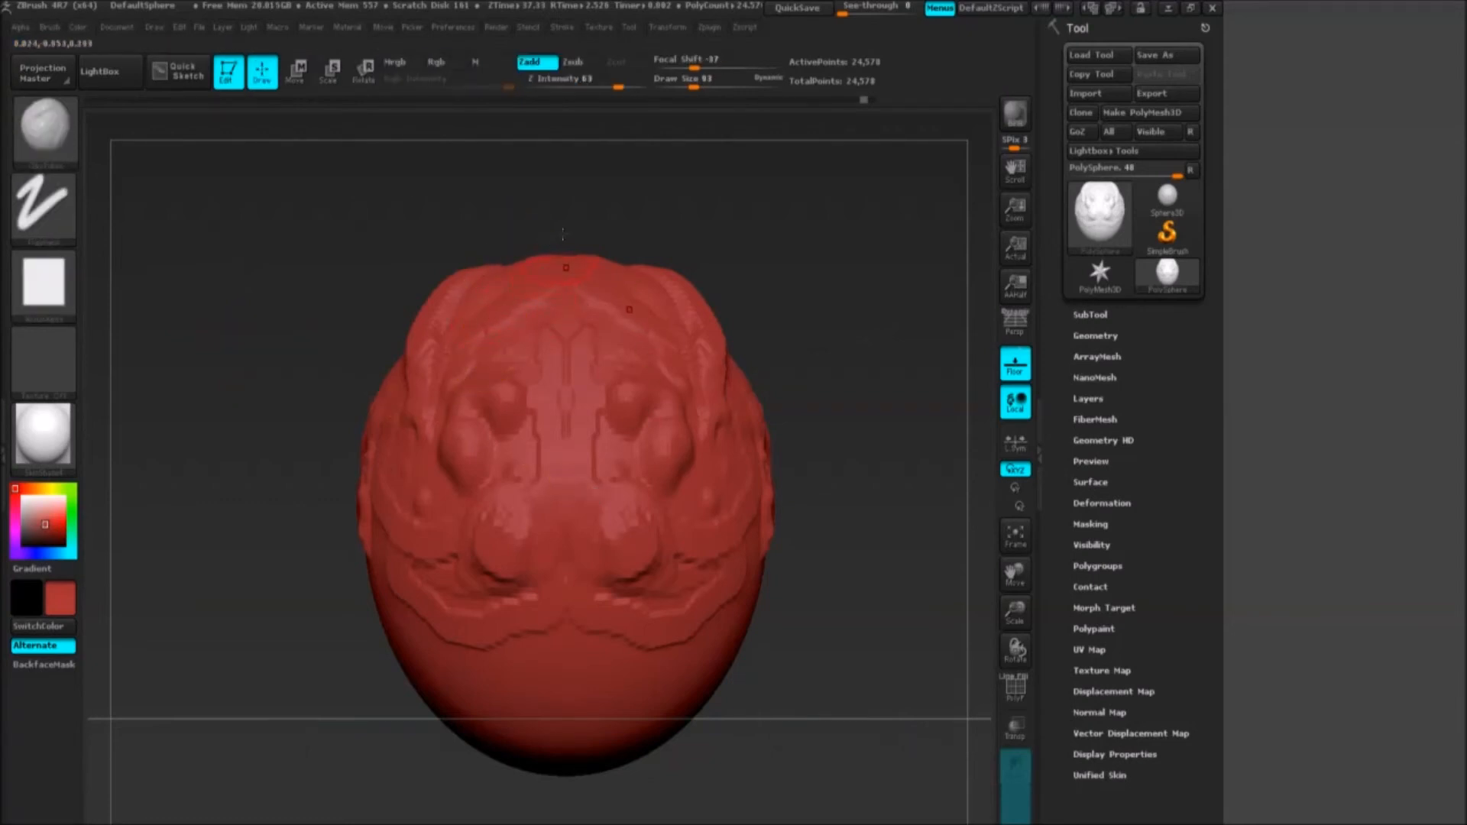
left_click(362, 75)
left_click_drag(566, 263, 215, 512)
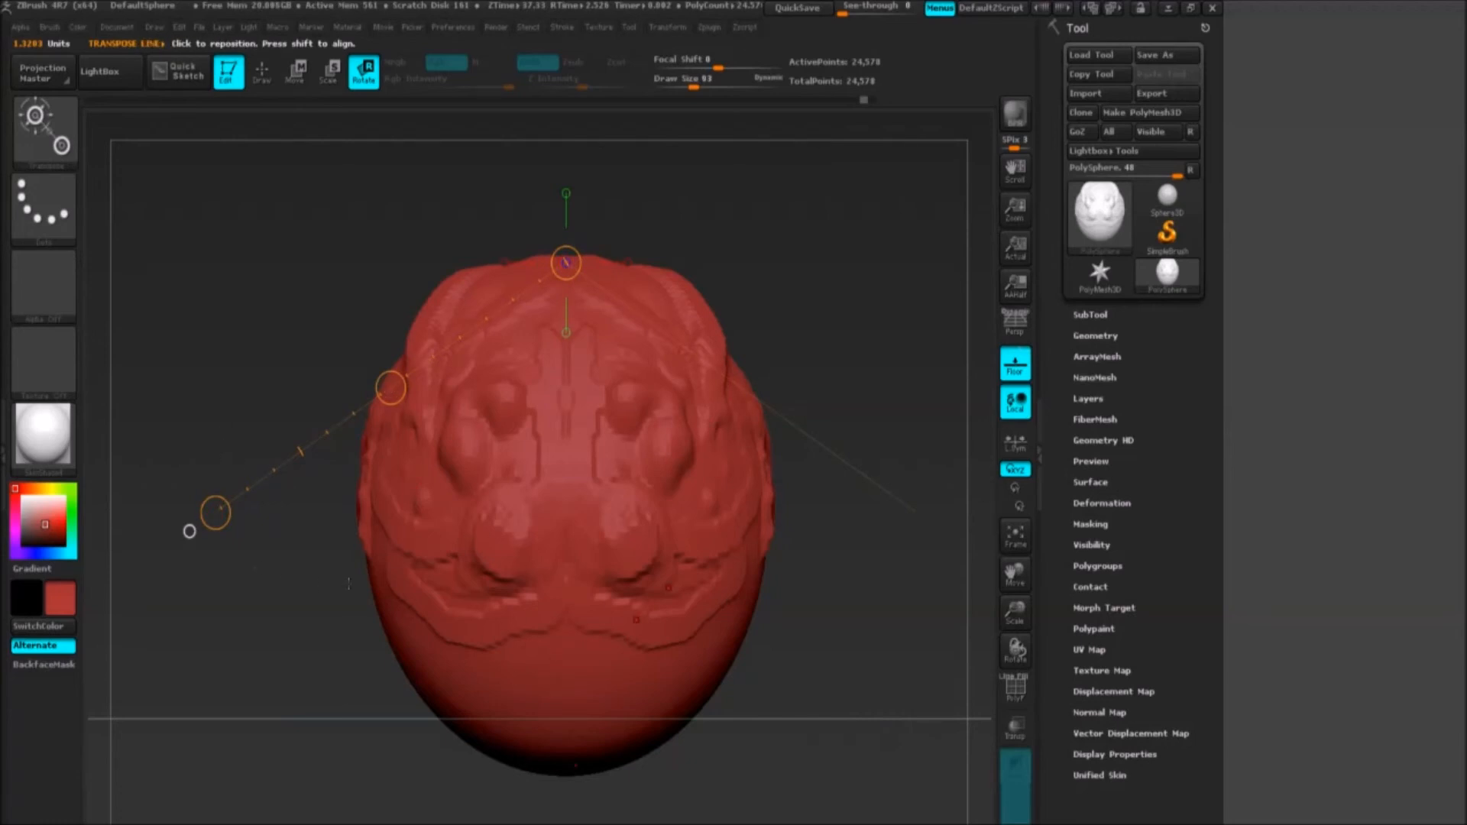
left_click_drag(215, 512, 261, 197)
key("ctrl+z")
key("ctrl+z")
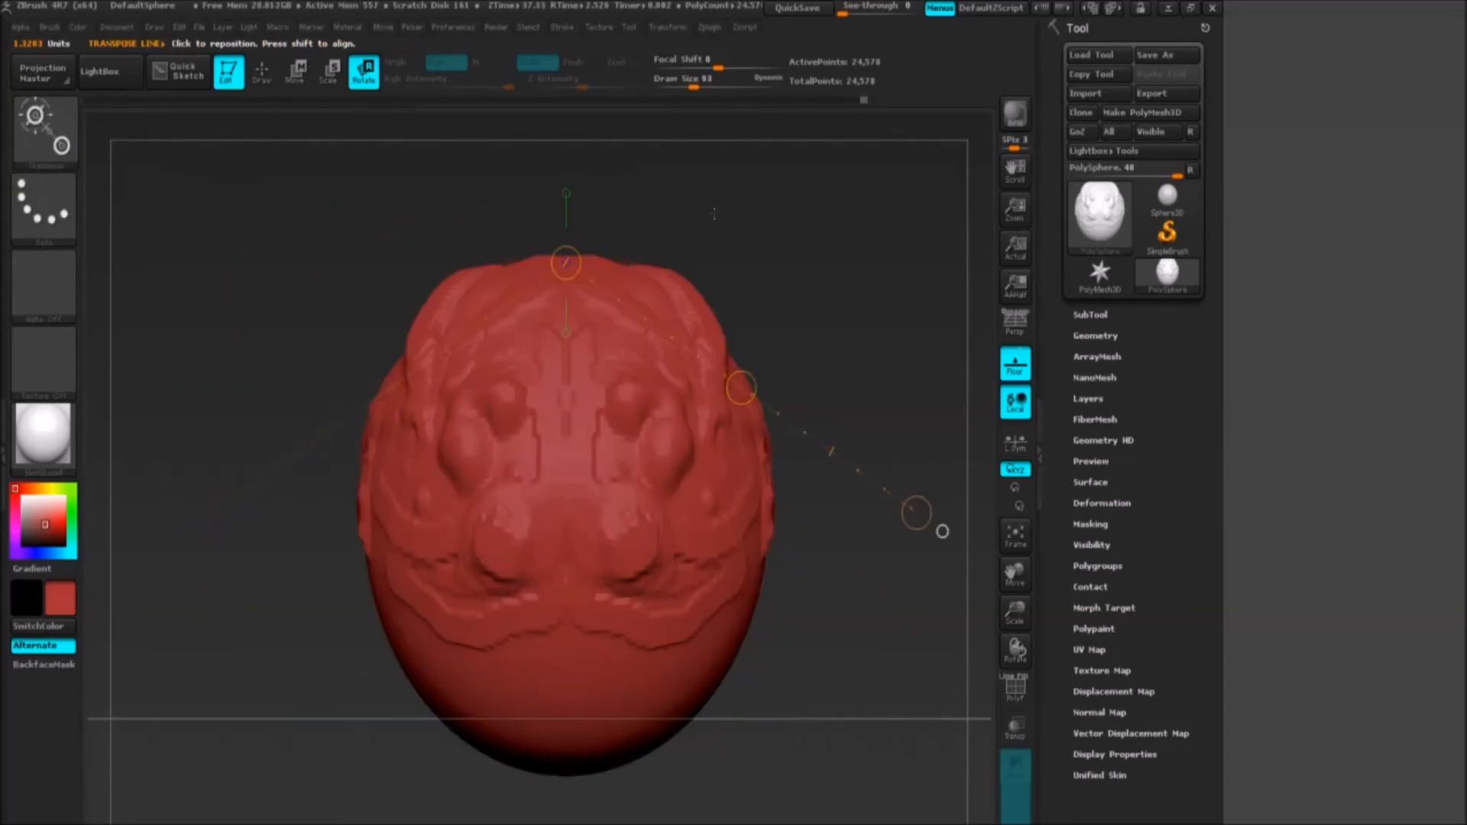
mouse_move(543, 527)
left_mouse_down()
mouse_move(301, 598)
mouse_move(287, 453)
mouse_move(302, 600)
left_mouse_up()
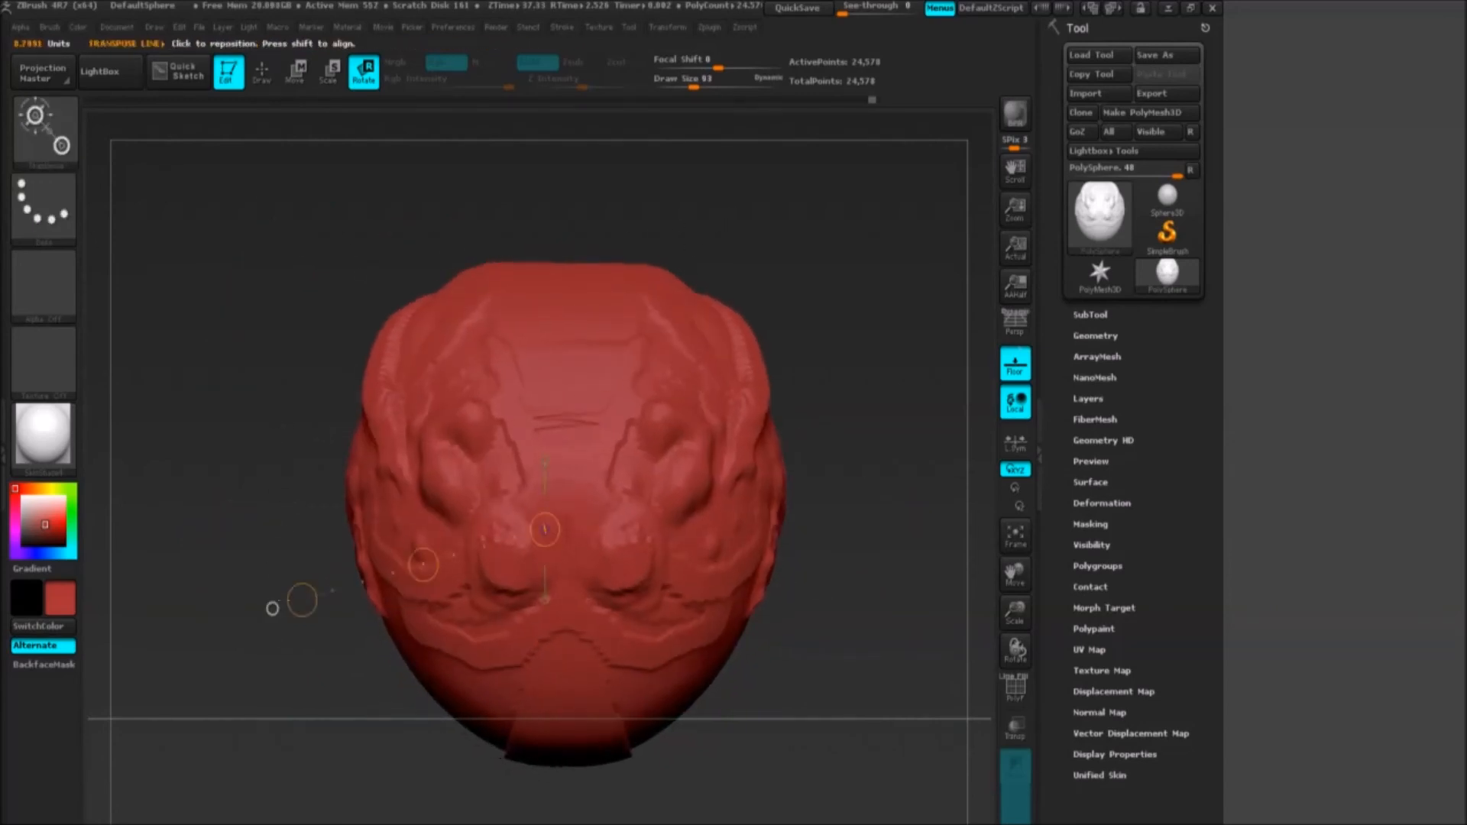
key("ctrl+z")
Step: Draw a transpose line from the crown out past the side of the head and slightly roll the model's surface with it
mouse_move(540, 269)
left_mouse_down()
mouse_move(354, 360)
mouse_move(245, 386)
mouse_move(309, 157)
mouse_move(243, 401)
mouse_move(243, 359)
mouse_move(315, 152)
mouse_move(235, 403)
mouse_move(330, 145)
mouse_move(319, 153)
left_mouse_up()
key("ctrl+z")
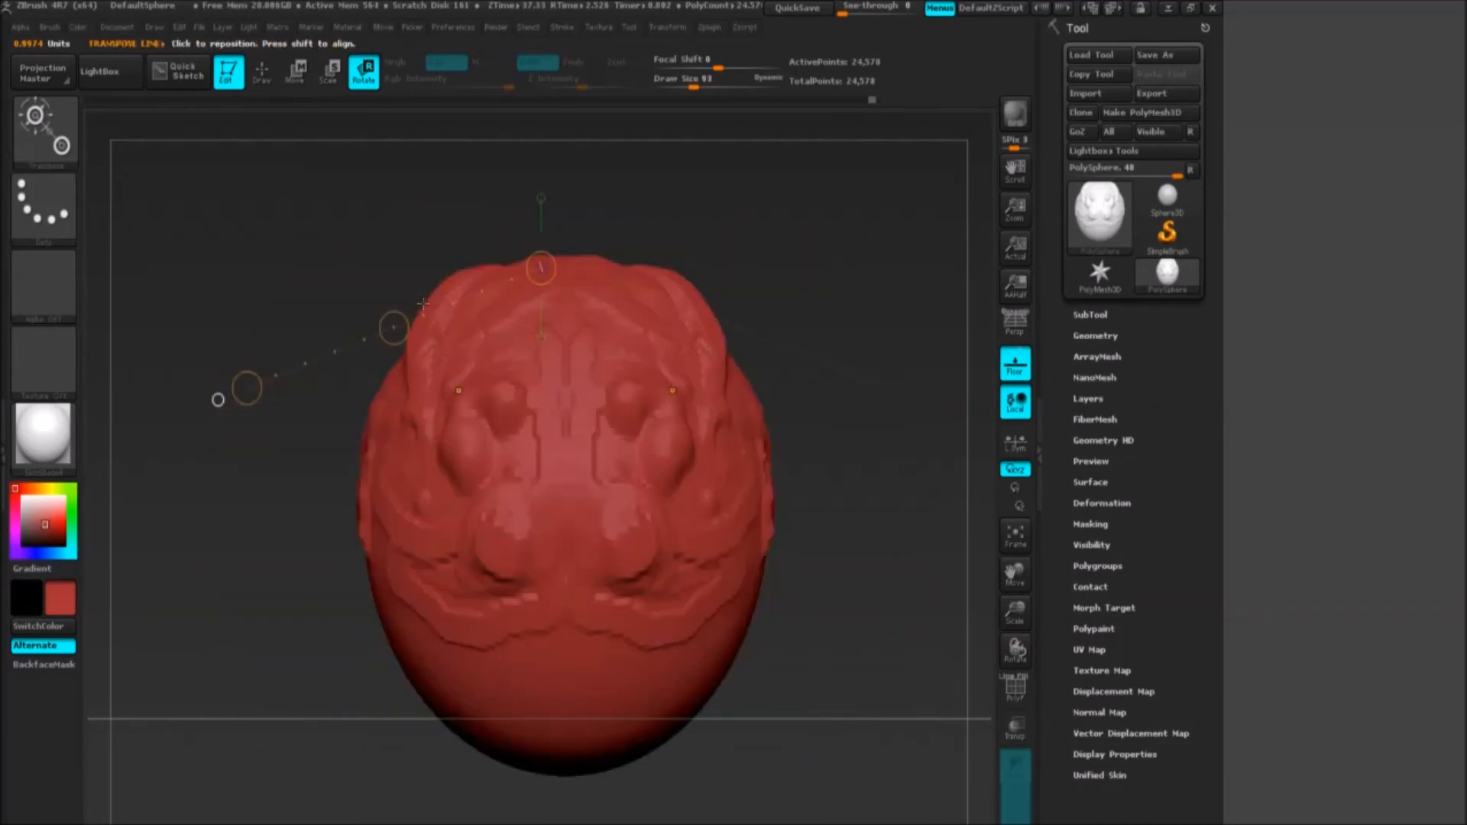
mouse_move(393, 328)
left_mouse_down()
mouse_move(415, 324)
mouse_move(147, 249)
mouse_move(637, 320)
mouse_move(650, 214)
mouse_move(600, 366)
mouse_move(486, 416)
left_mouse_up()
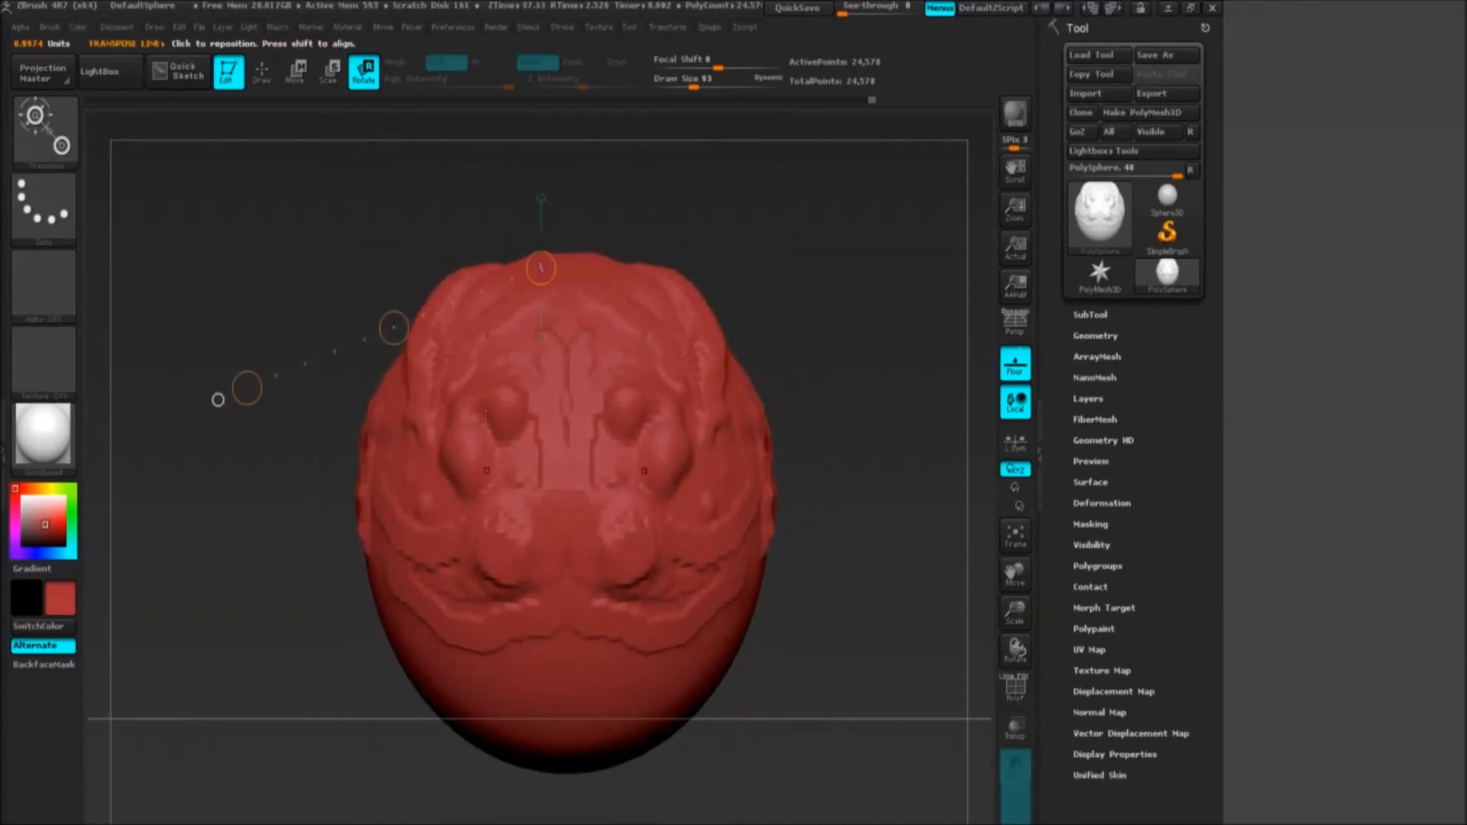
mouse_move(217, 400)
left_mouse_down()
mouse_move(287, 181)
mouse_move(218, 399)
left_mouse_up()
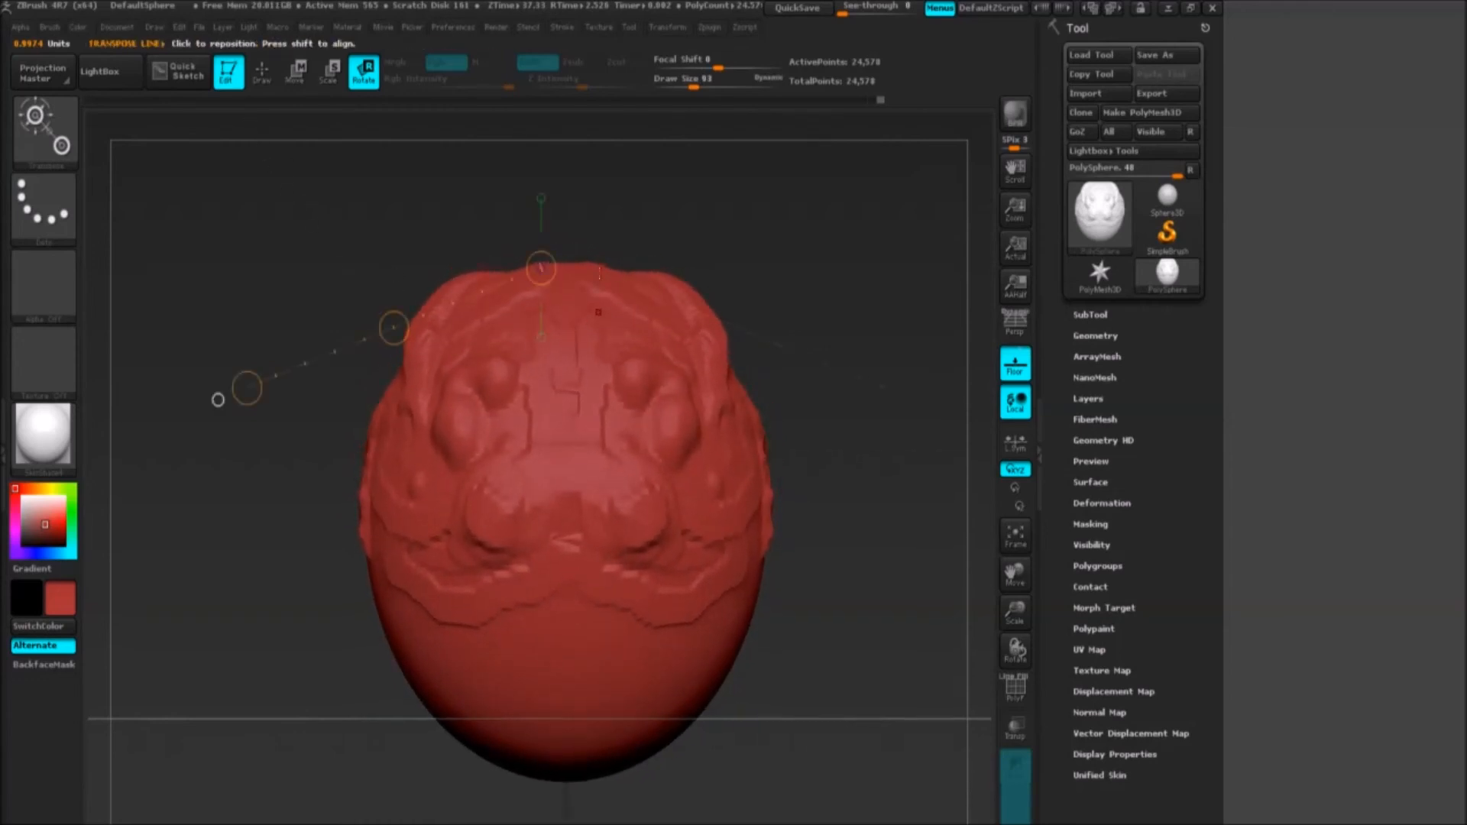
Step: Switch to Move mode and redraw the transpose line diagonally at three different places on the face
key("q")
key("w")
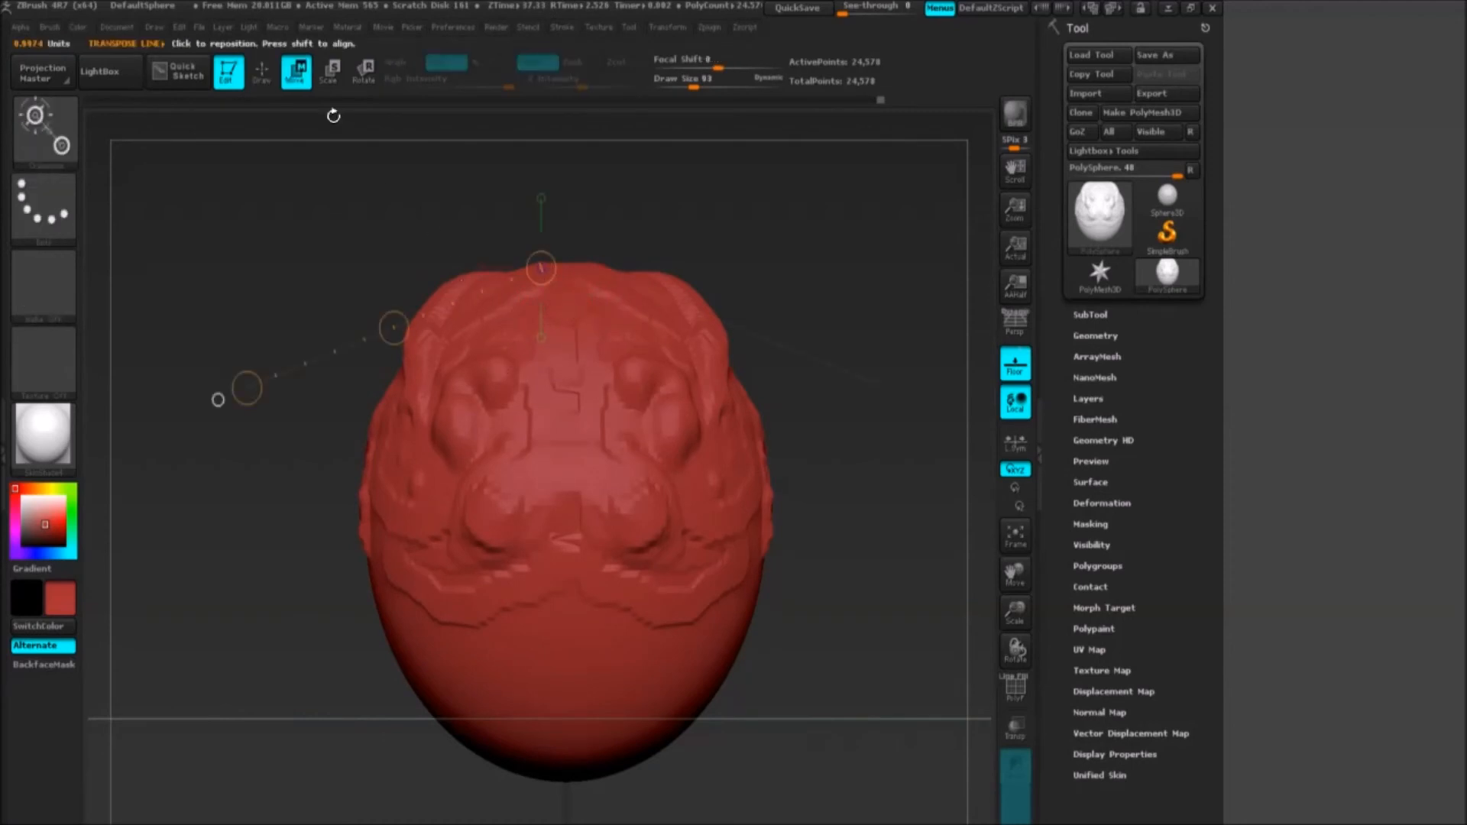
left_click_drag(532, 333, 356, 464)
left_click_drag(529, 466, 448, 531)
left_click_drag(515, 337, 285, 416)
Step: Cycle through the Rotate, Move and Scale modes and return to Draw mode
key("r")
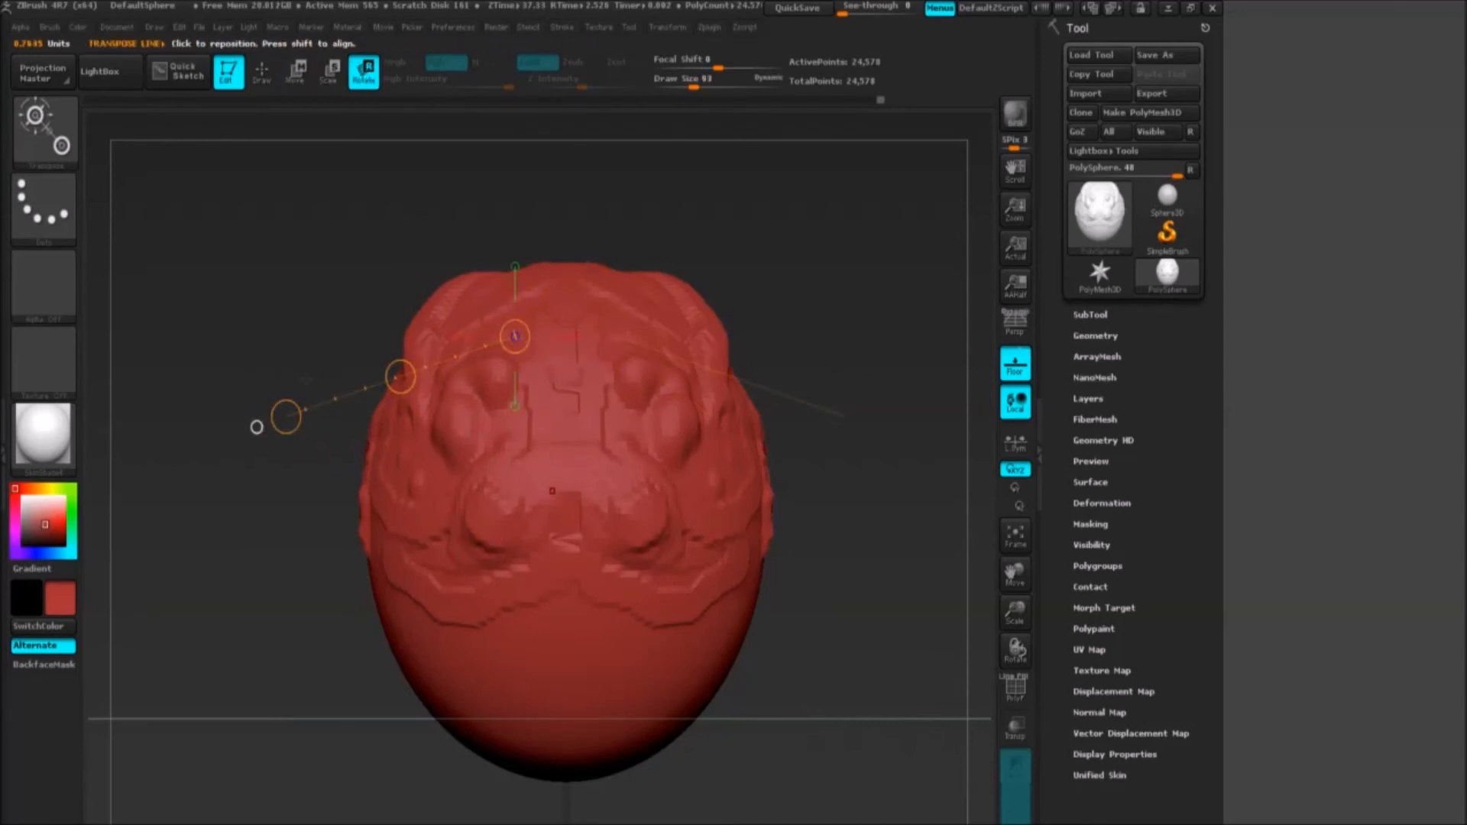
key("w")
key("e")
key("r")
key("q")
mouse_move(769, 227)
left_mouse_down()
mouse_move(724, 223)
mouse_move(729, 234)
mouse_move(753, 233)
mouse_move(717, 203)
mouse_move(710, 242)
mouse_move(739, 246)
mouse_move(732, 312)
left_mouse_up()
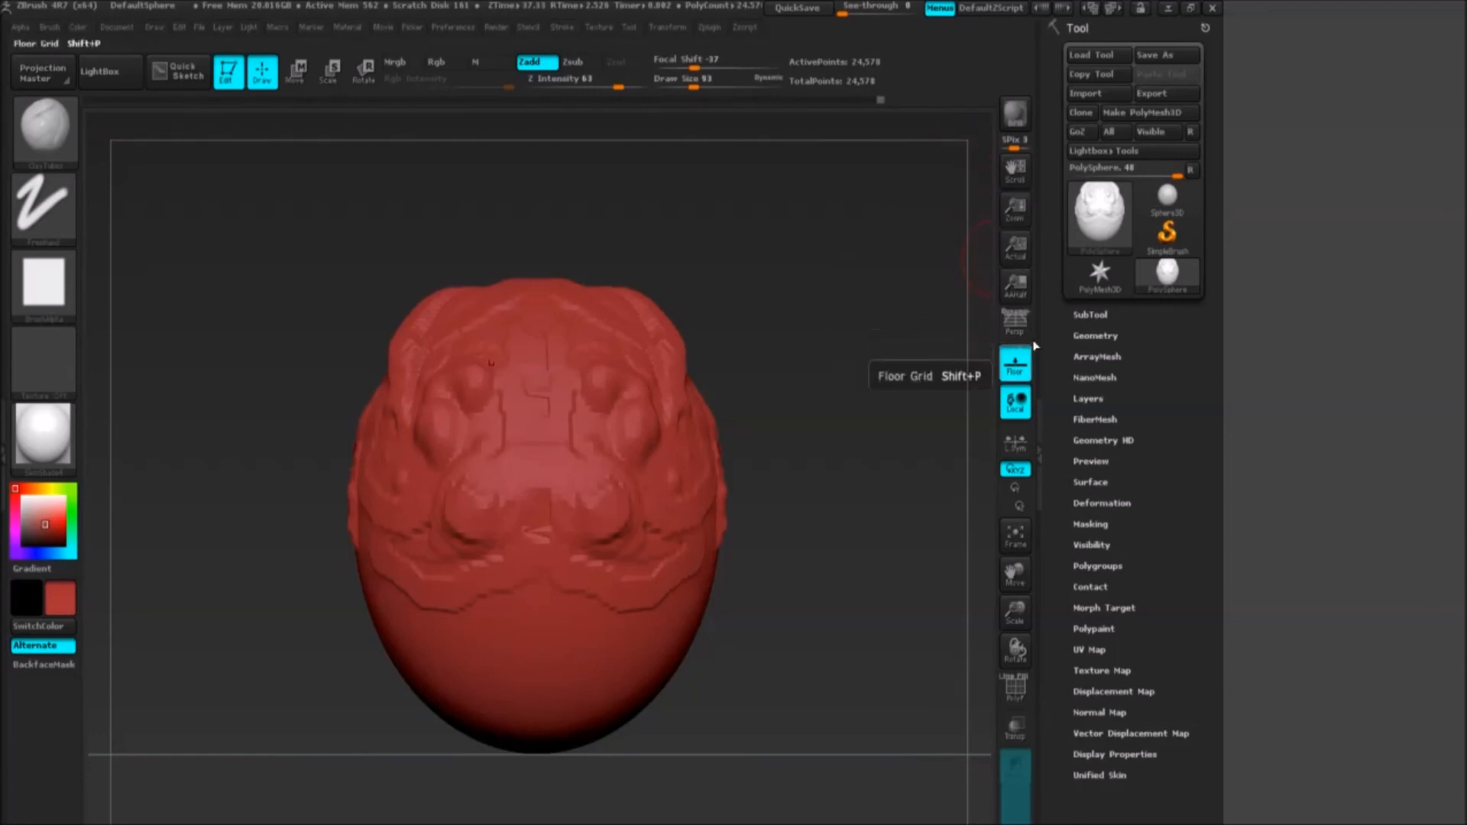
Step: Open the SubTool options and examine them, along with the brush settings active while masking
left_click(1090, 314)
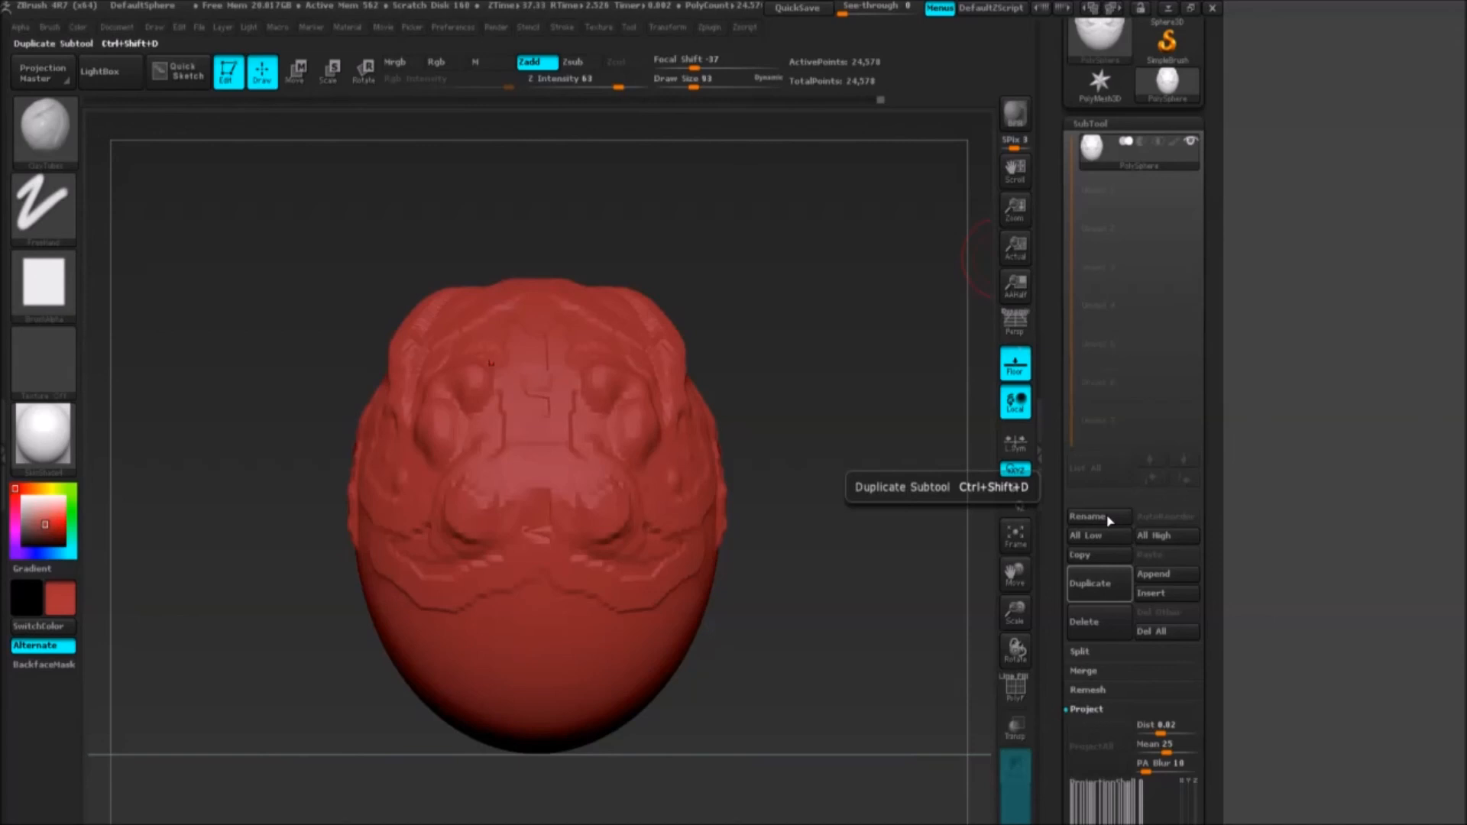
key("ctrl")
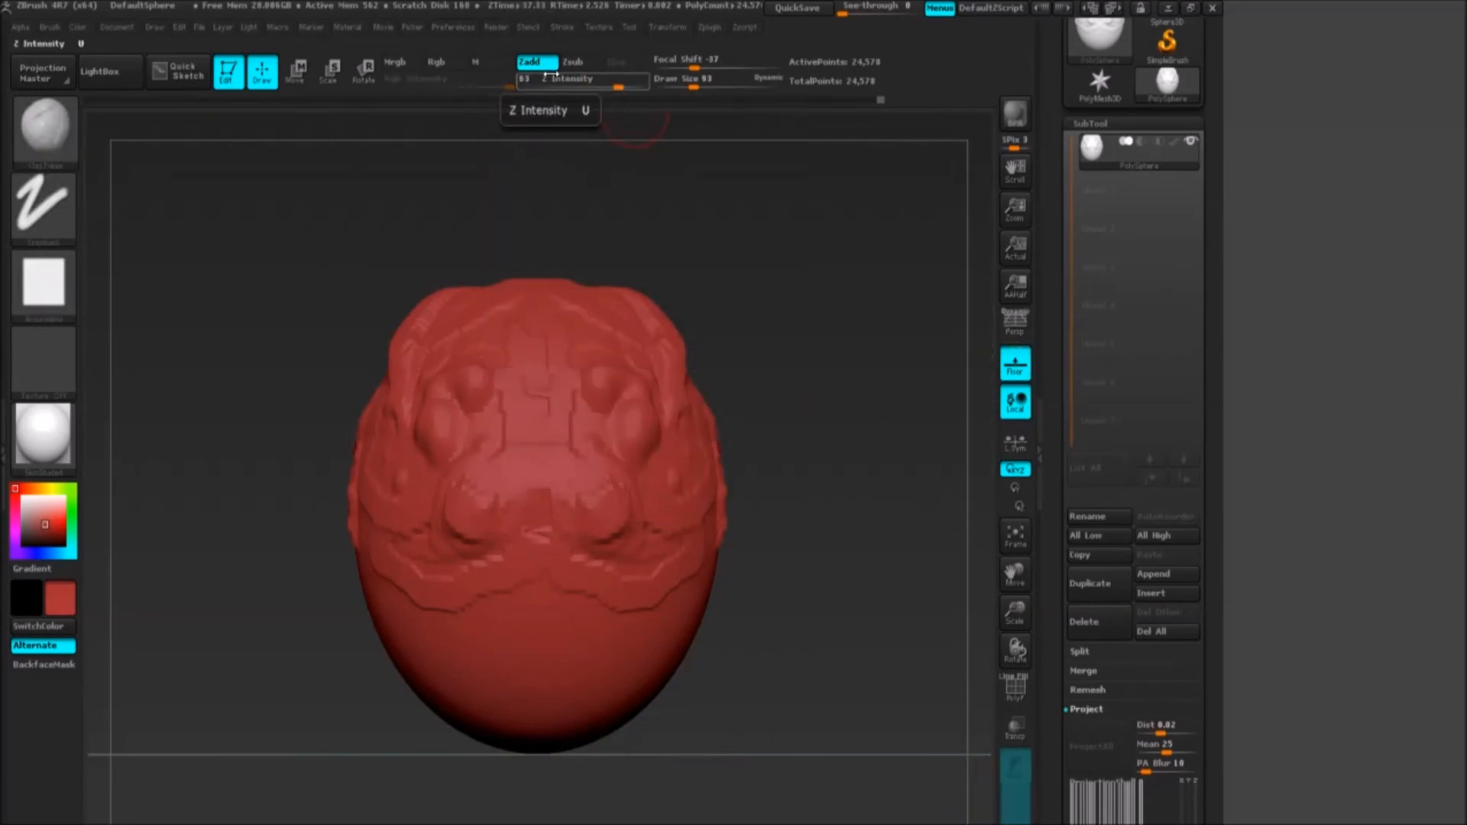
key("ctrl")
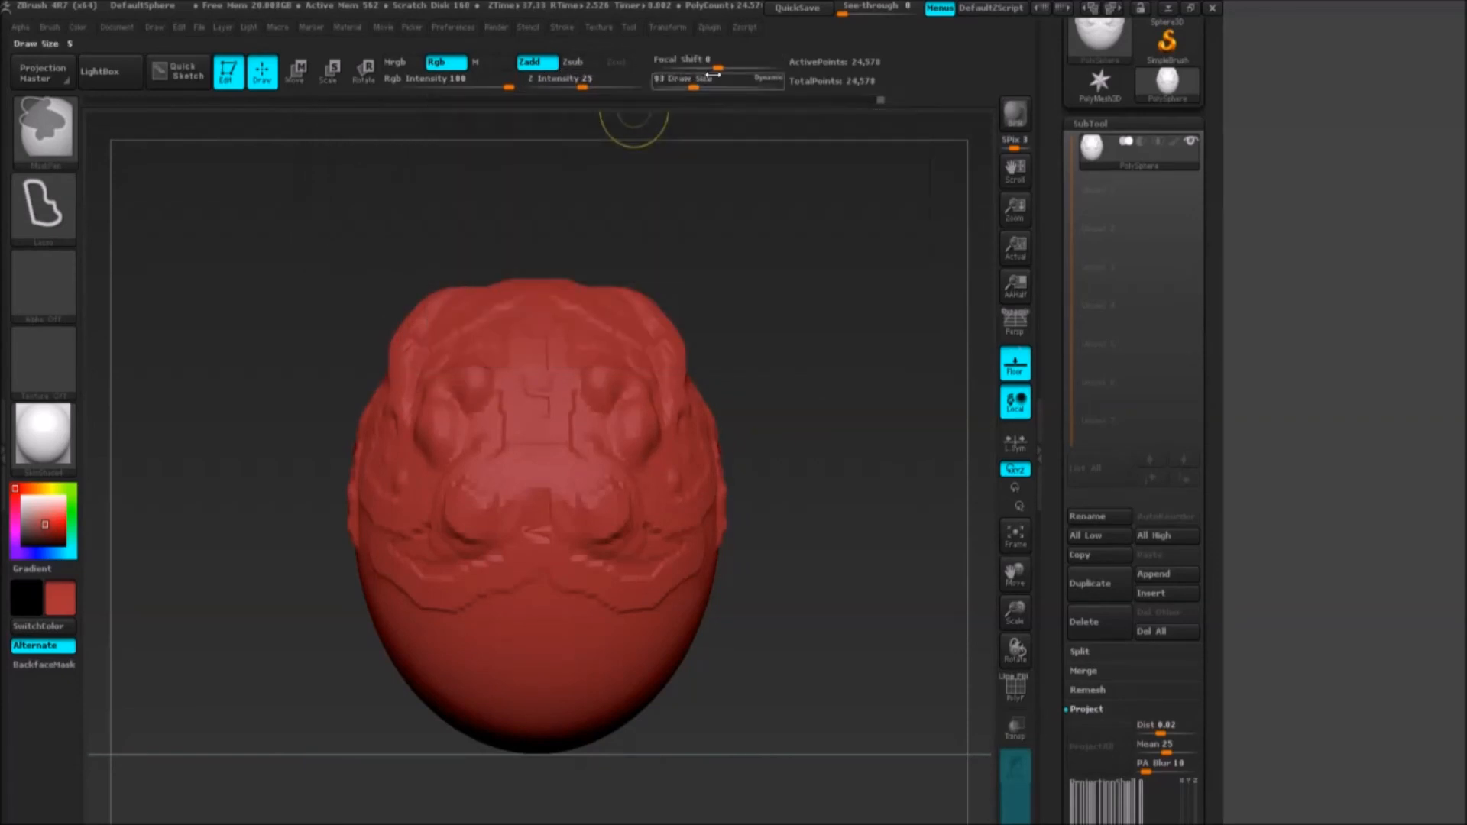
mouse_move(844, 330)
left_mouse_down("alt")
mouse_move(749, 289)
mouse_move(721, 354)
left_mouse_up("alt")
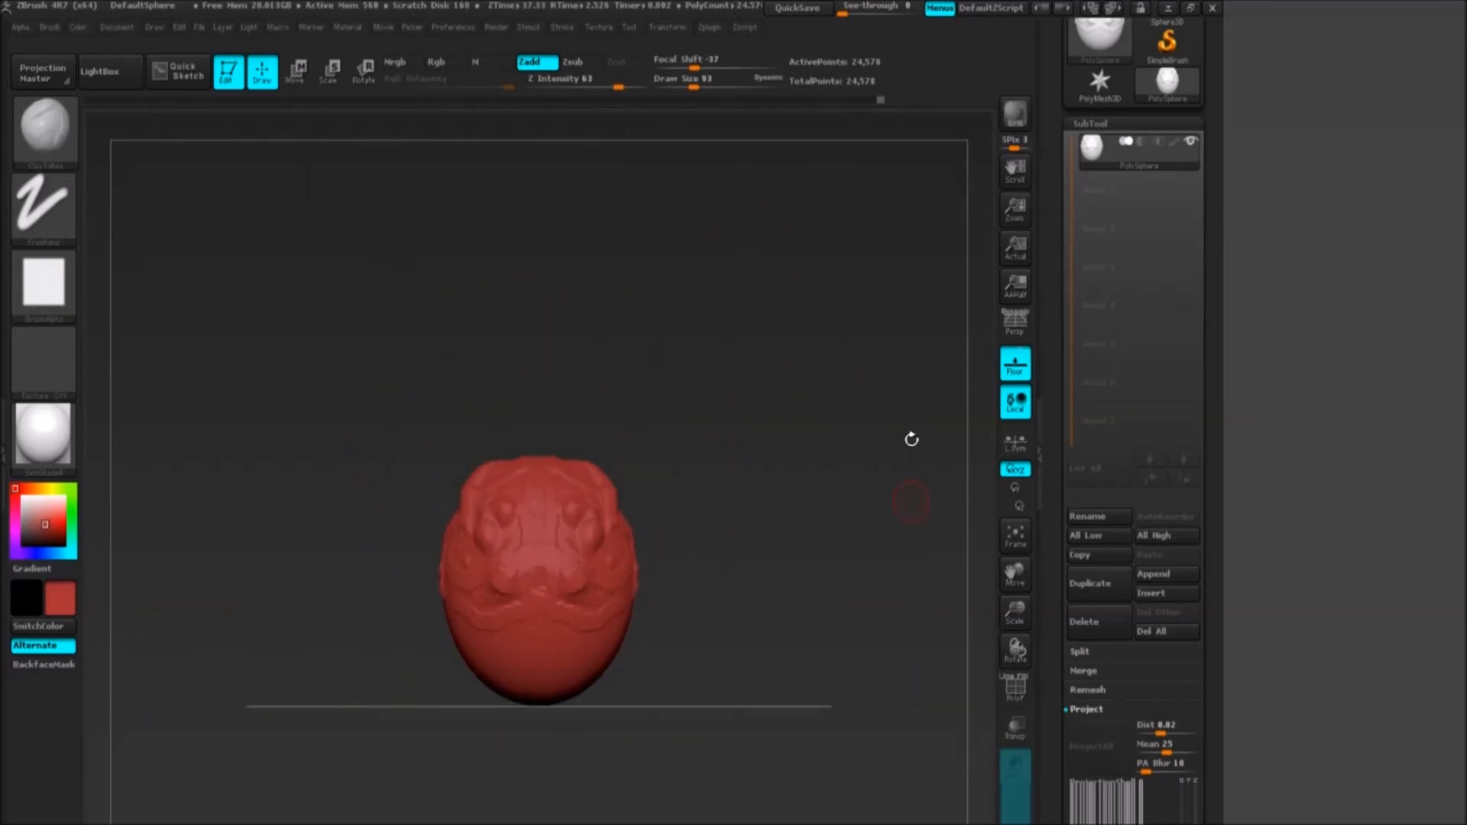